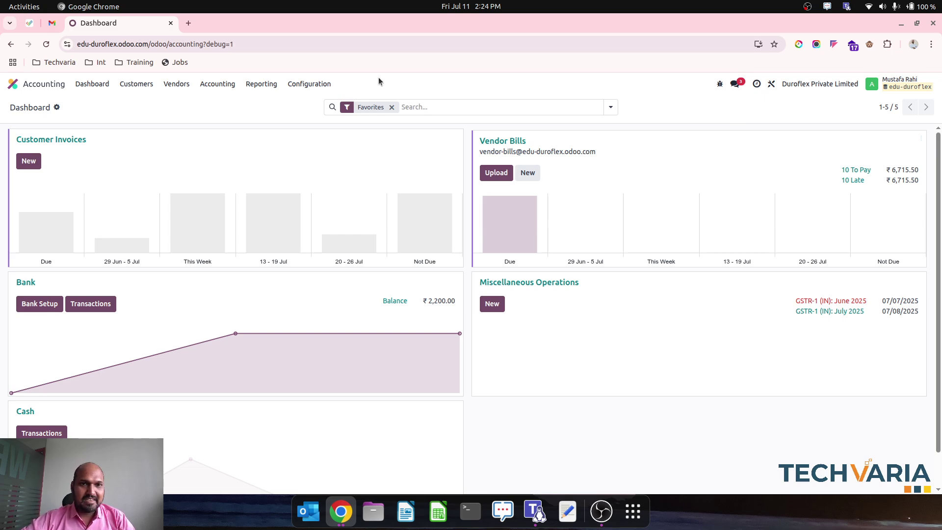
Open the "Invoices/Bills Partial Match if Underpaid" reconciliation model from the accounting configuration
left_click(319, 87)
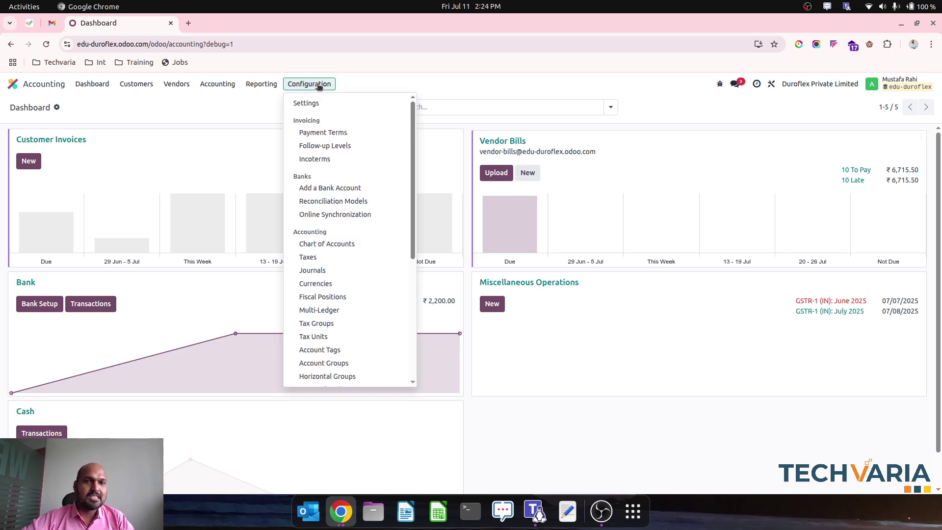
left_click(361, 203)
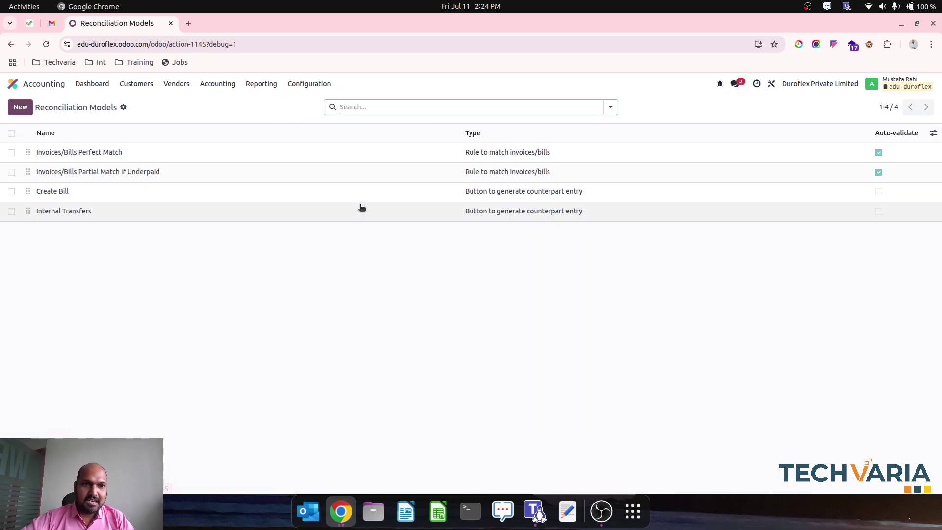
left_click(270, 177)
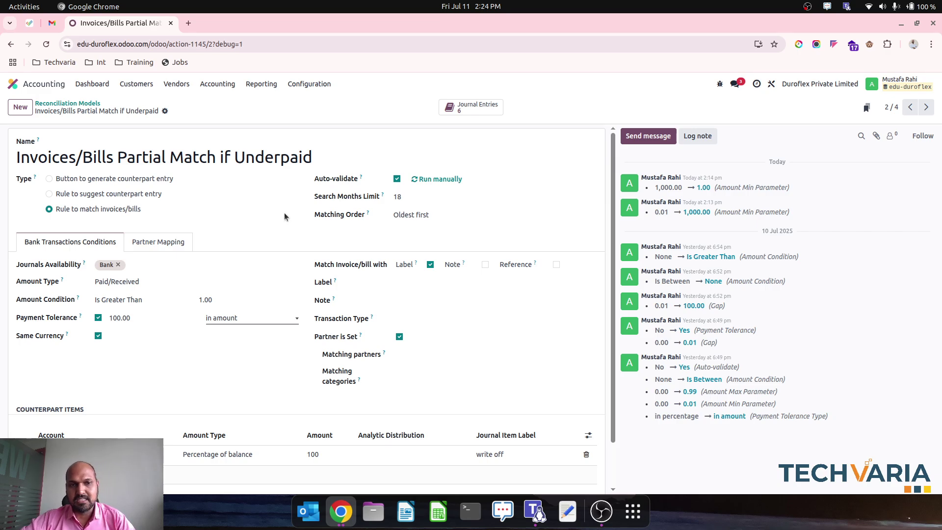
left_click(177, 268)
left_click(234, 243)
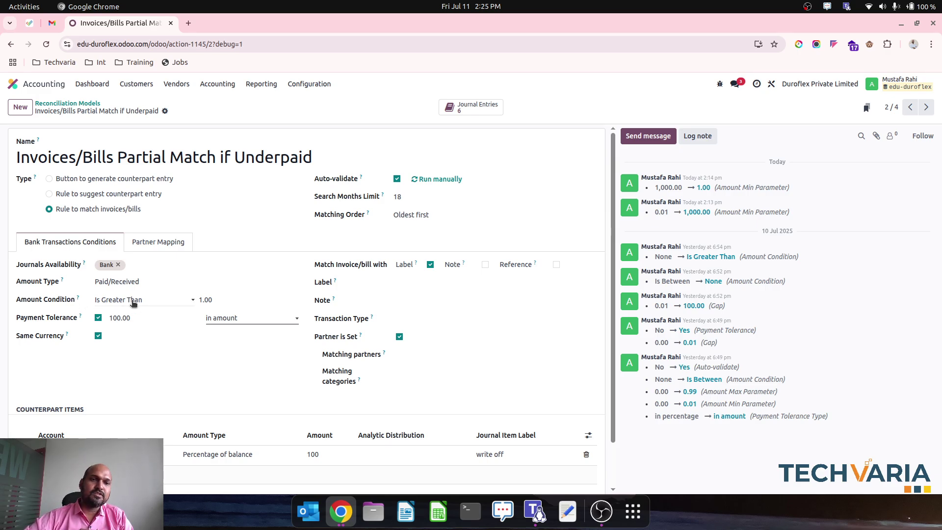
Set the amount condition's minimum value to 10,000 and save the reconciliation model
left_click(221, 296)
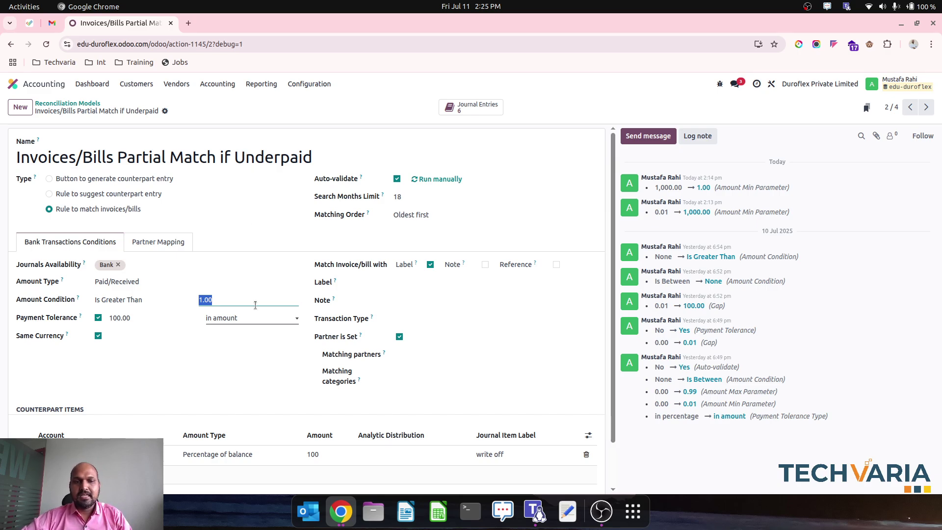
type("10000")
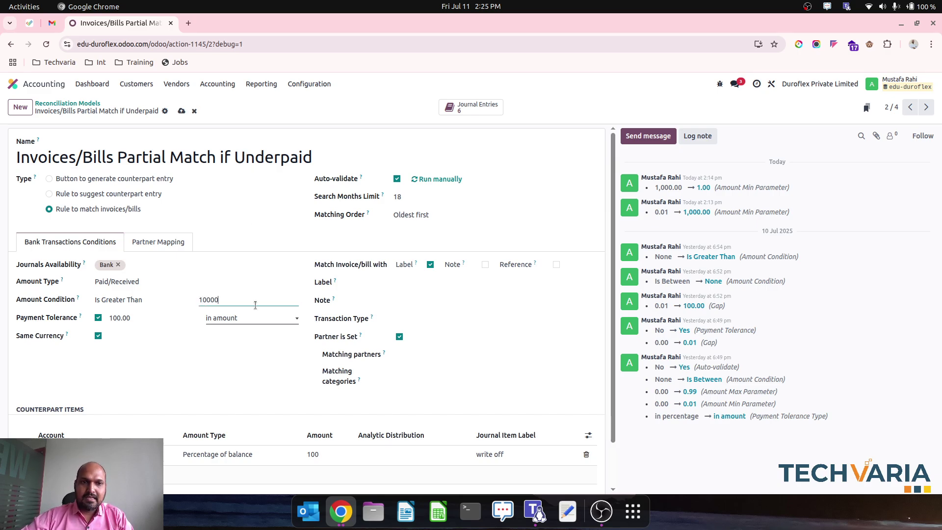
key("Tab")
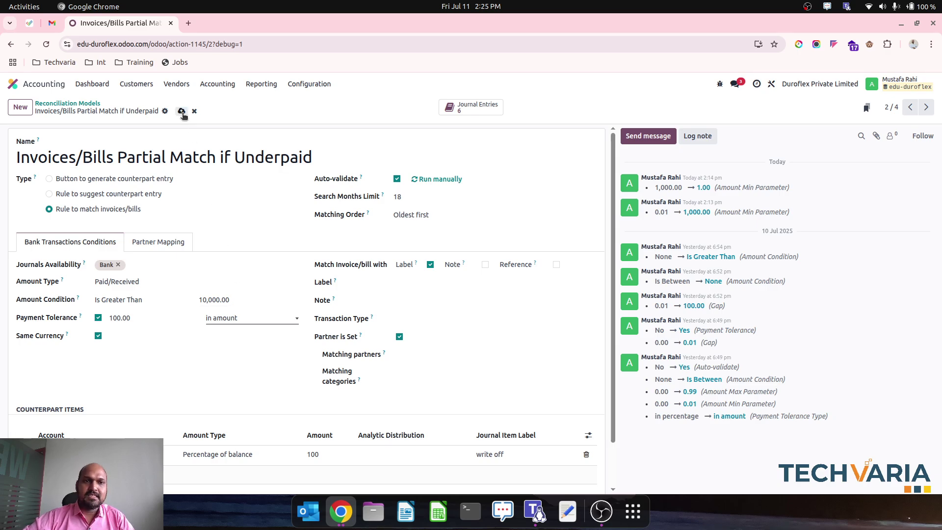
left_click(182, 111)
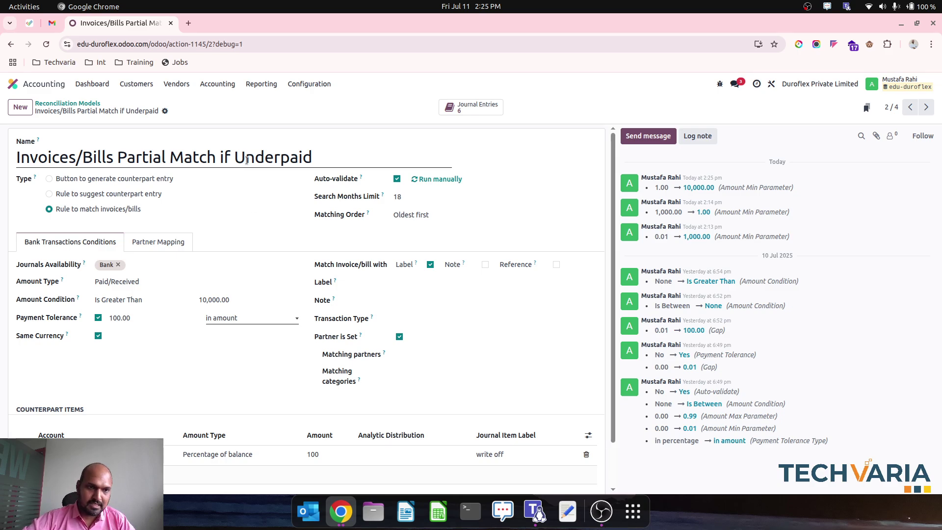
Change the amount condition to Is Between, set its upper limit to 25,000, and save the model
left_click(138, 299)
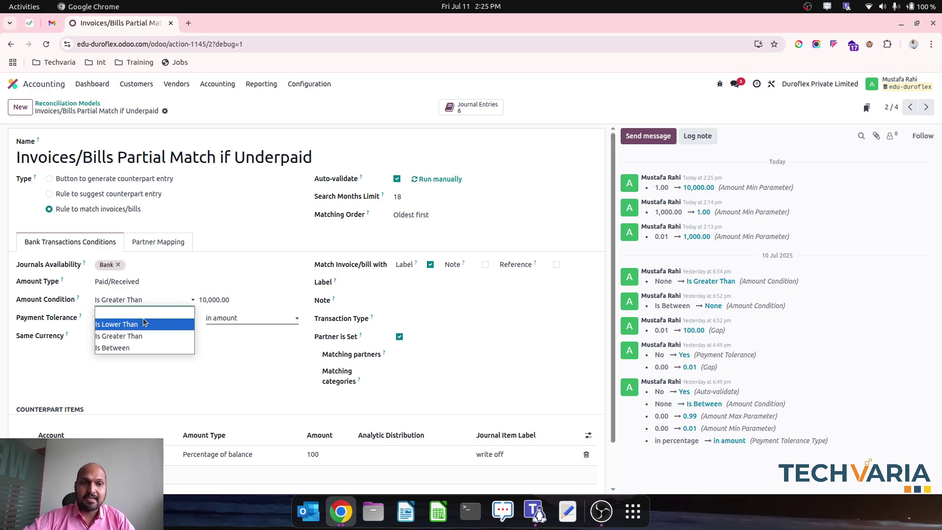
left_click(145, 349)
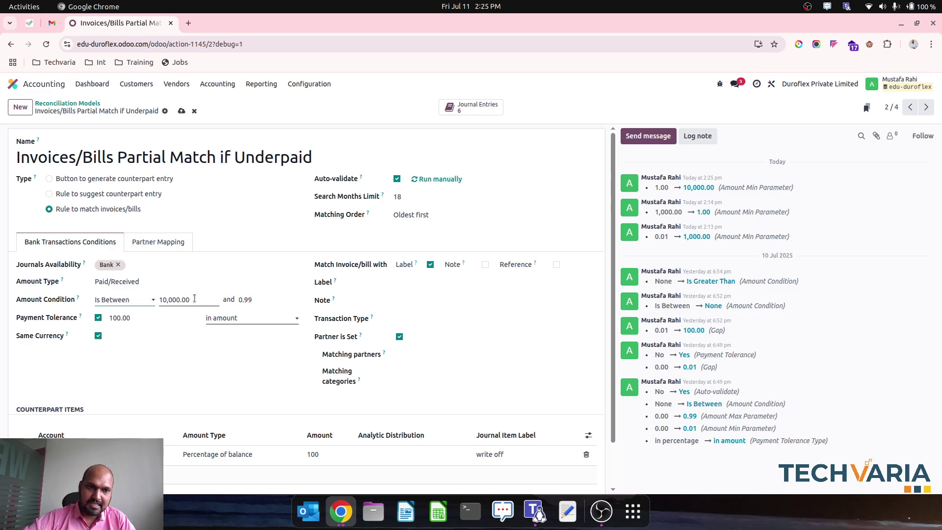
key("Tab")
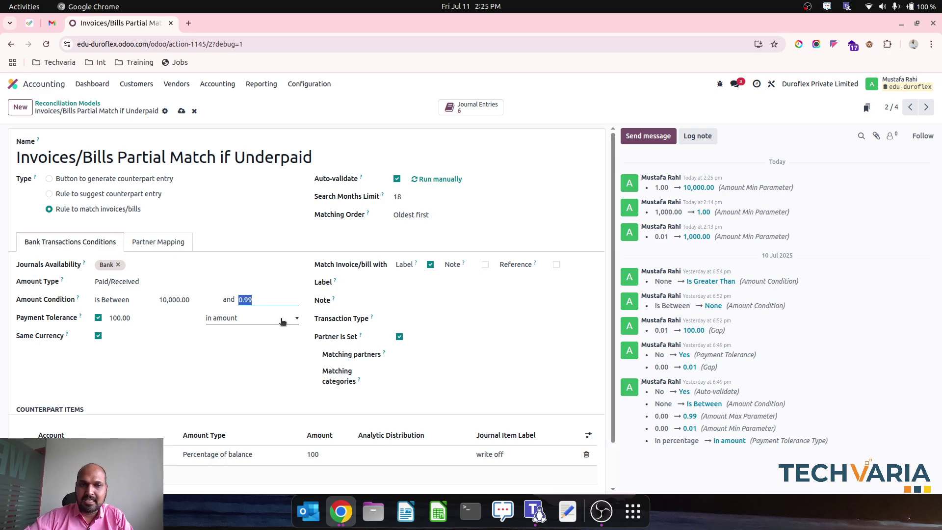
type("25000")
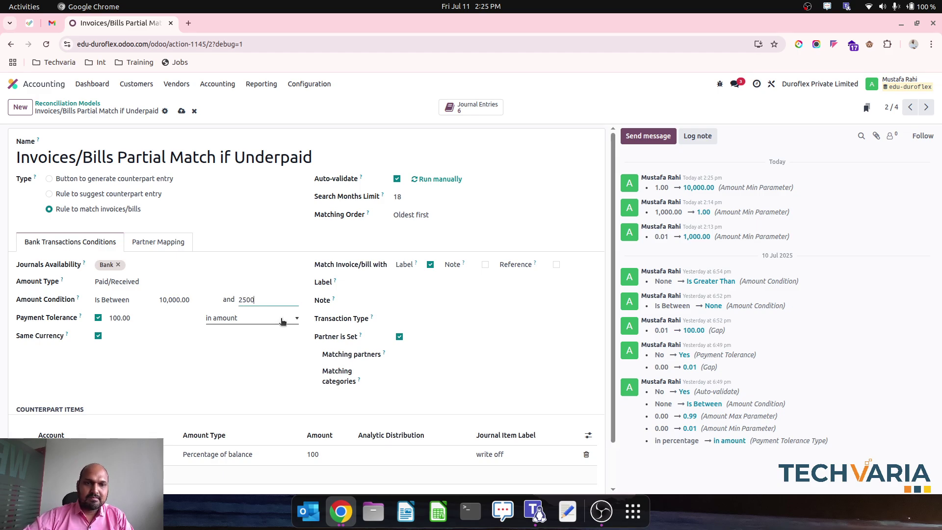
left_click(312, 116)
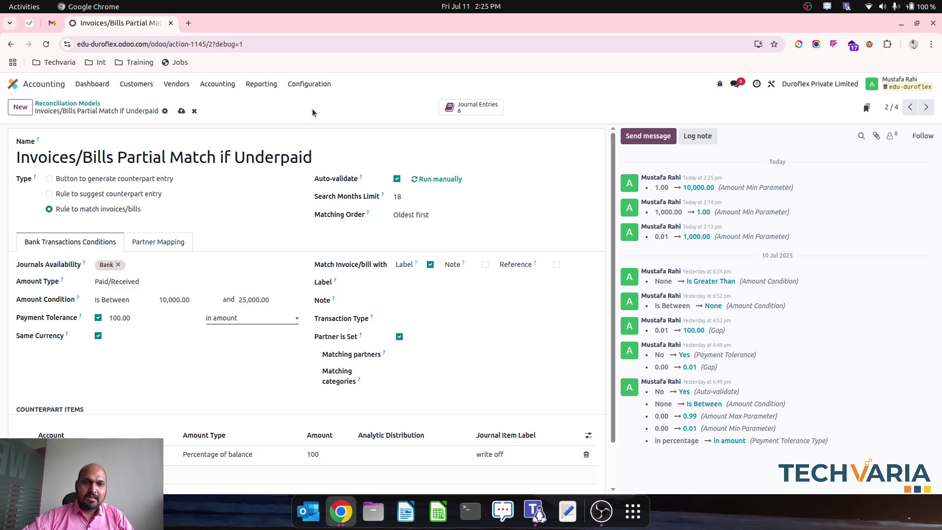
left_click(182, 111)
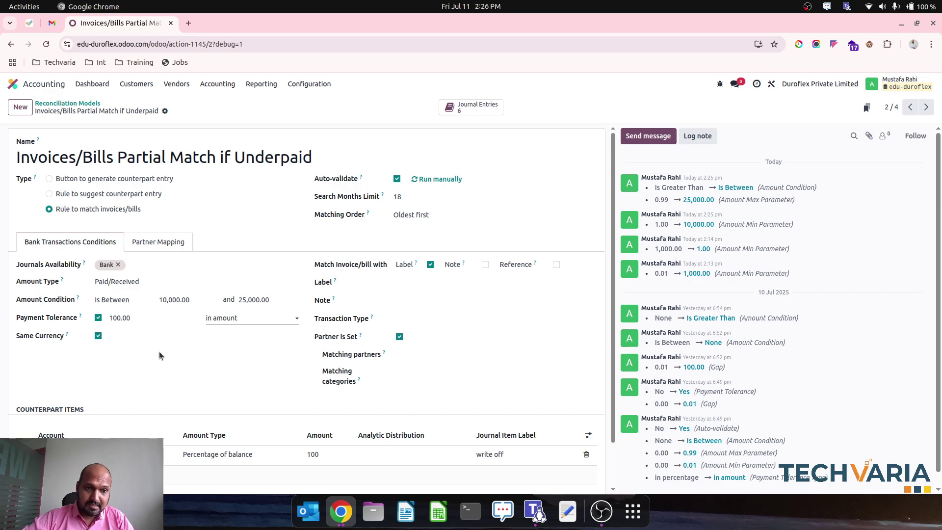
Examine the model's payment tolerance value, its tolerance type options and the counterpart items for the write-off
left_click(253, 321)
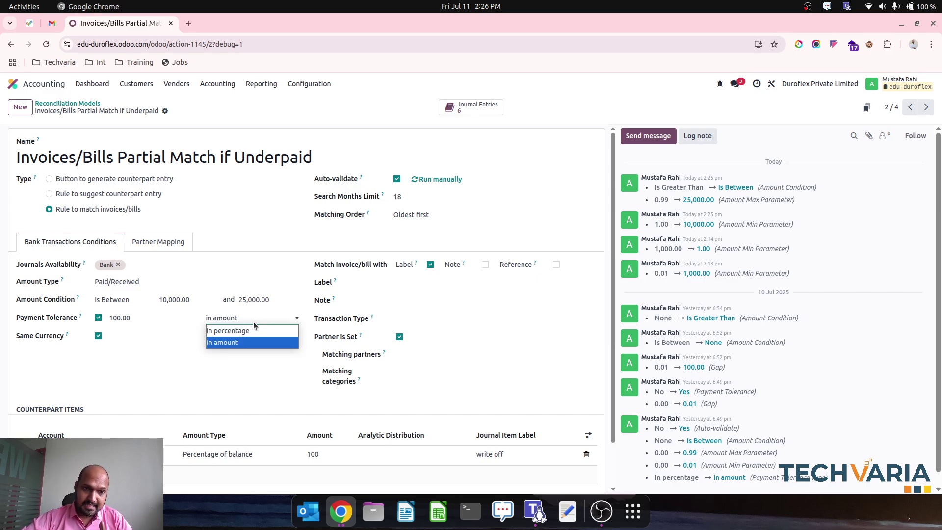
left_click(218, 371)
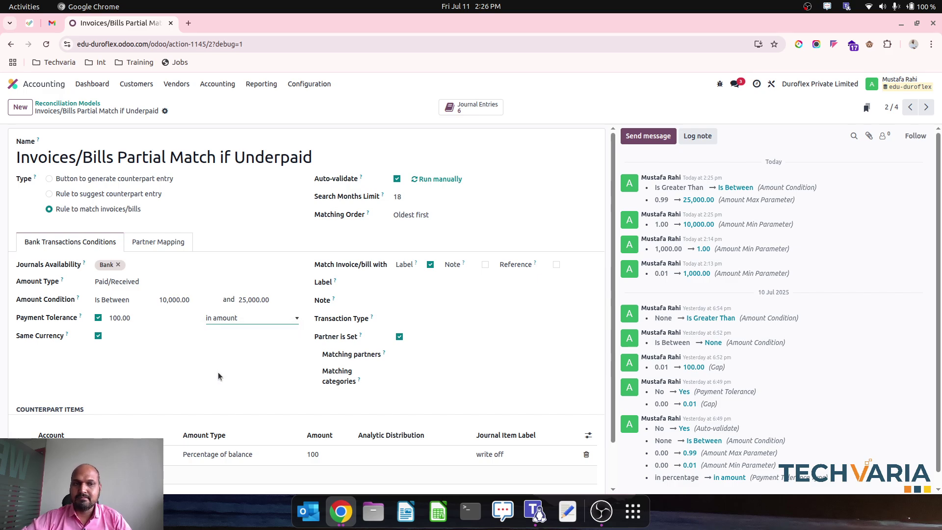
left_click(136, 322)
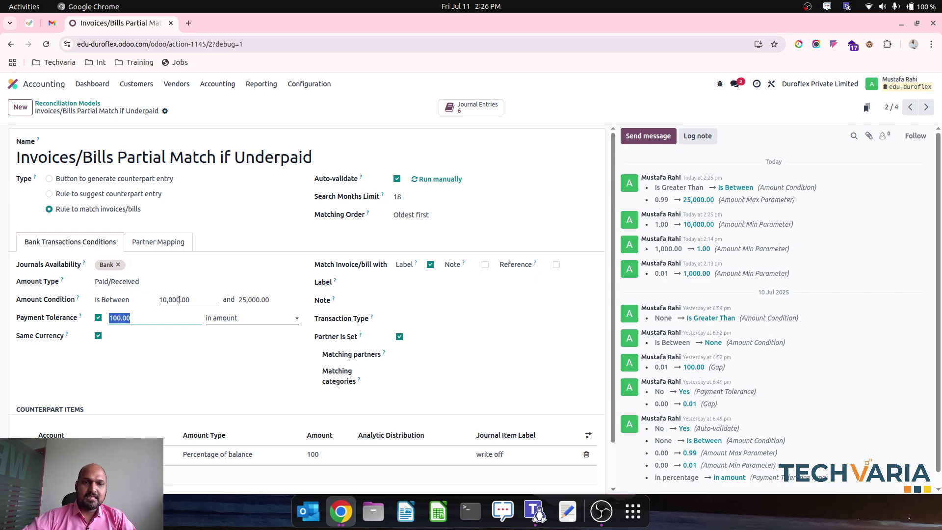
left_click(139, 318)
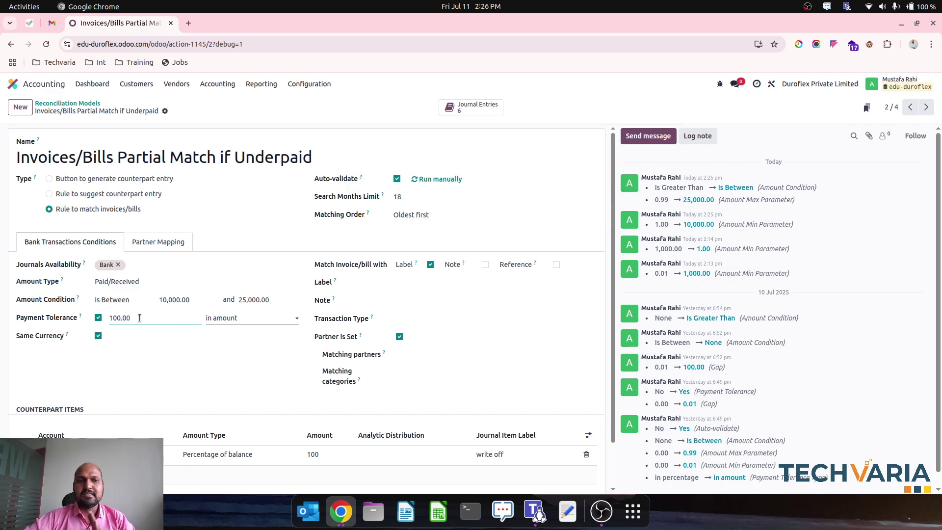
double_click(140, 318)
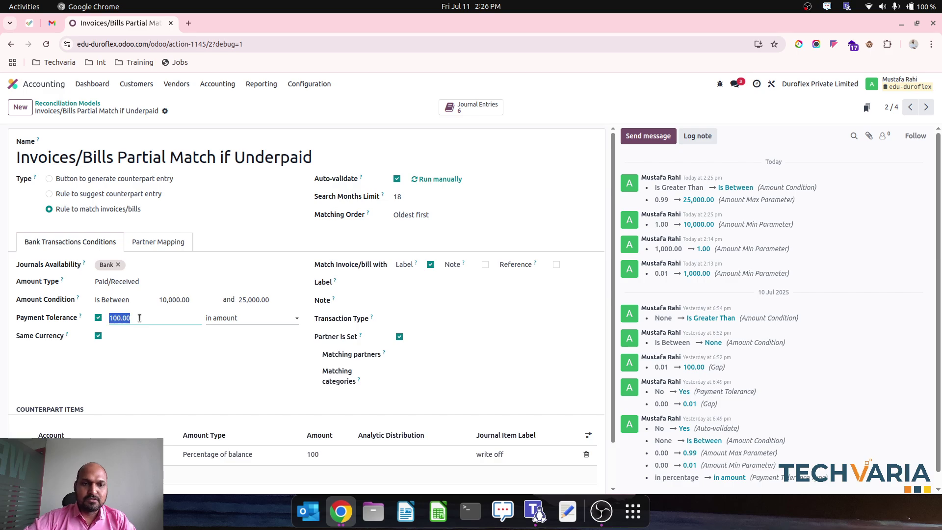
left_click(168, 368)
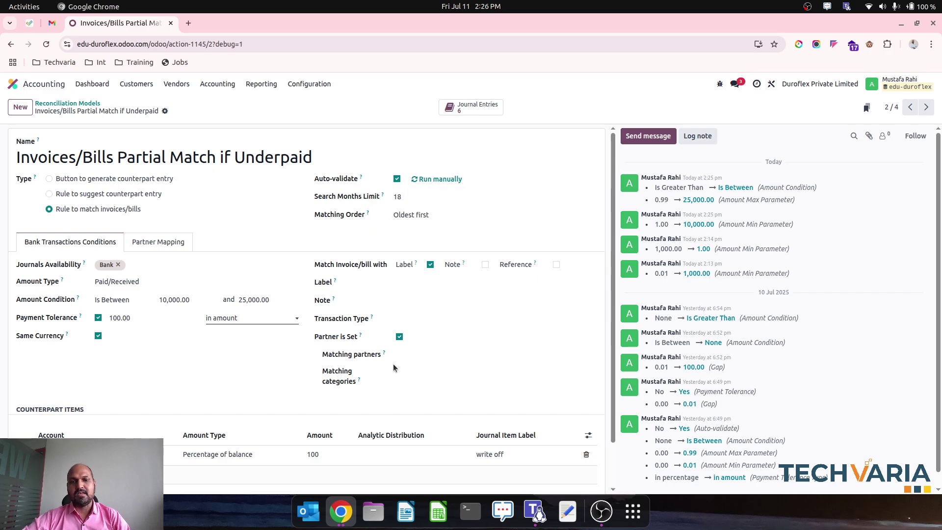
scroll(350, 397, "down", 1)
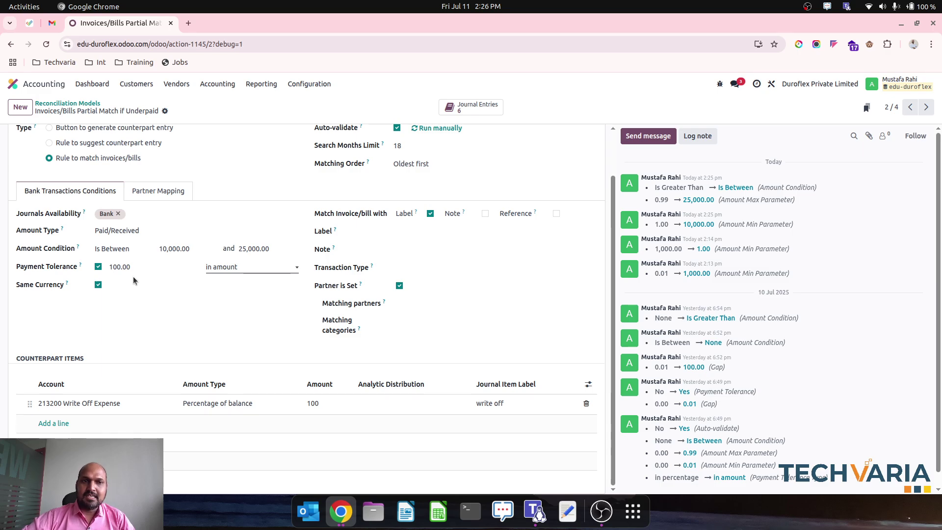
scroll(192, 283, "up", 1)
scroll(193, 284, "down", 1)
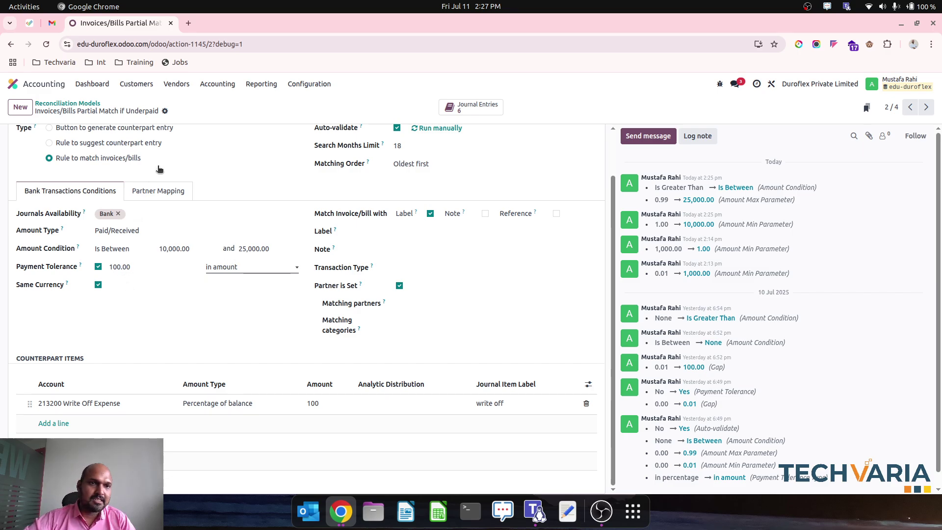
Open the list of vendor bills
left_click(171, 88)
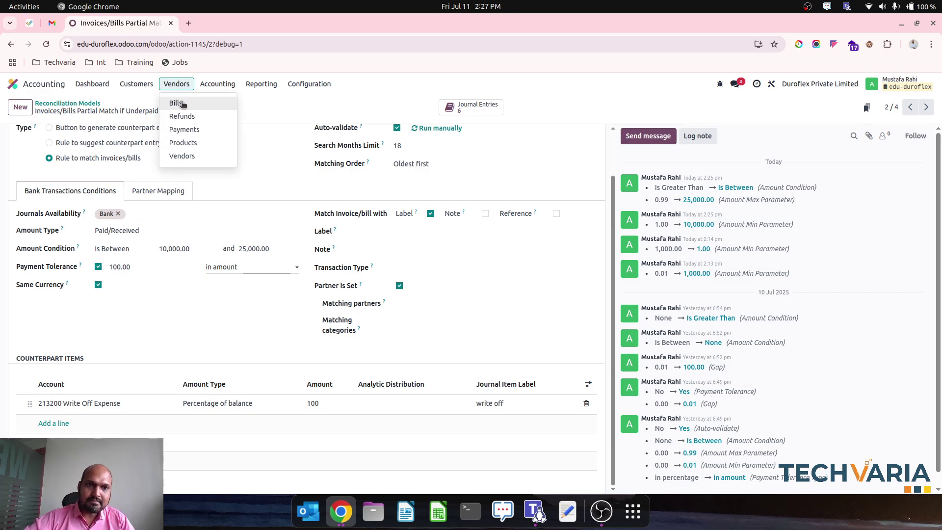
left_click(180, 104)
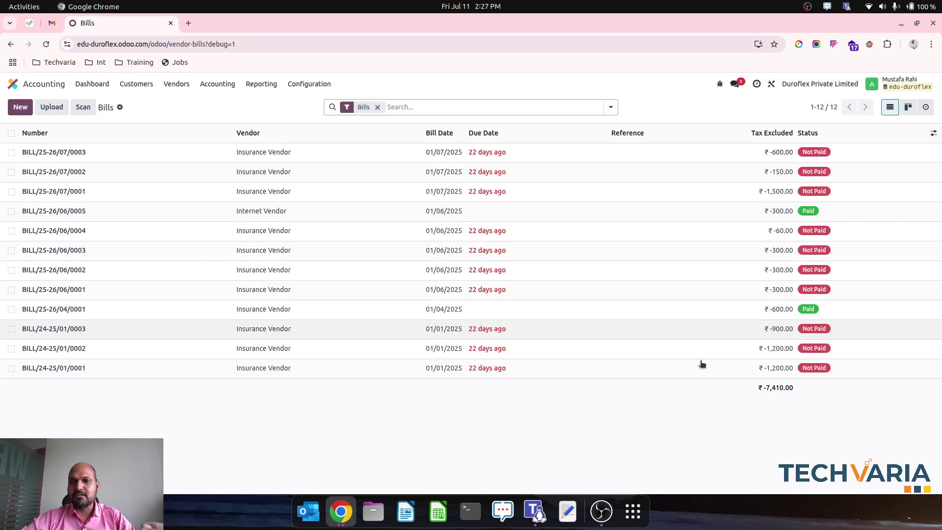
Start a new customer invoice and select Customer1 as the customer
left_click(142, 90)
left_click(143, 103)
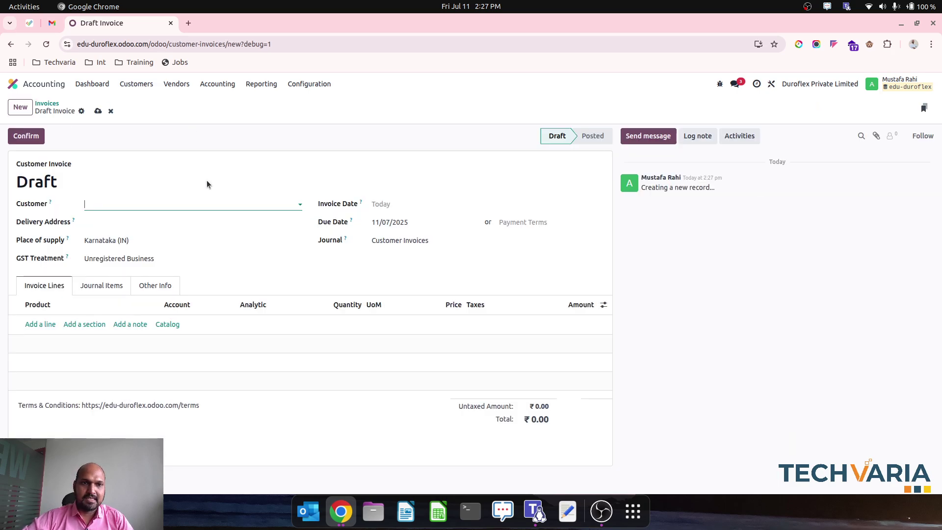
left_click(152, 207)
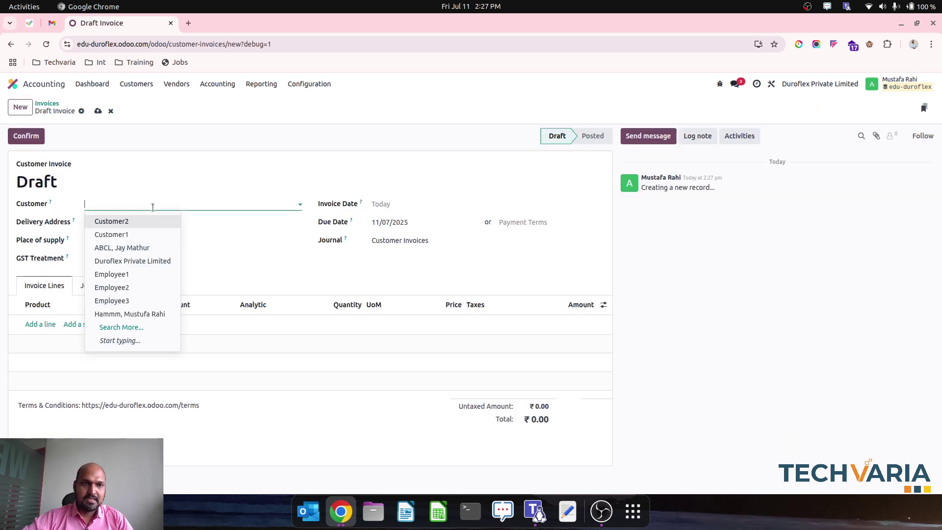
left_click(142, 234)
Add an invoice line without a product and set its quantity to 100
left_click(45, 325)
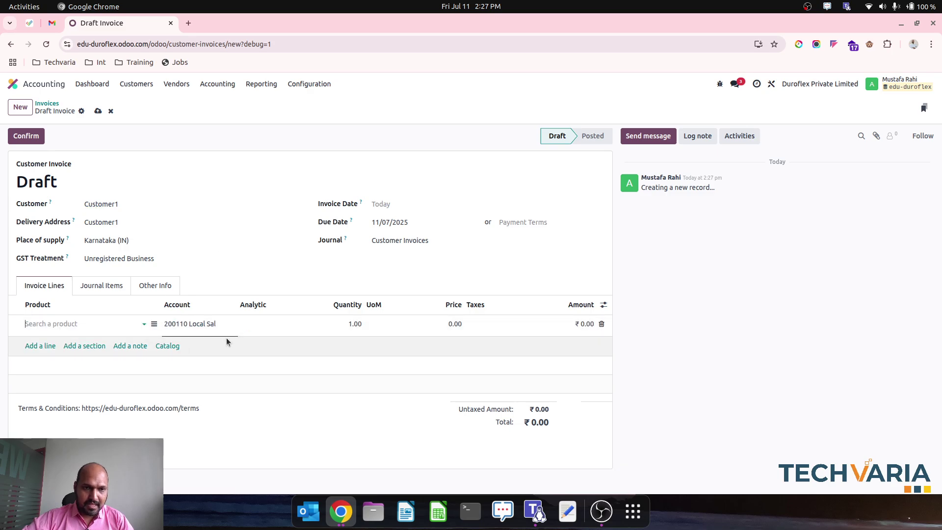
left_click(347, 324)
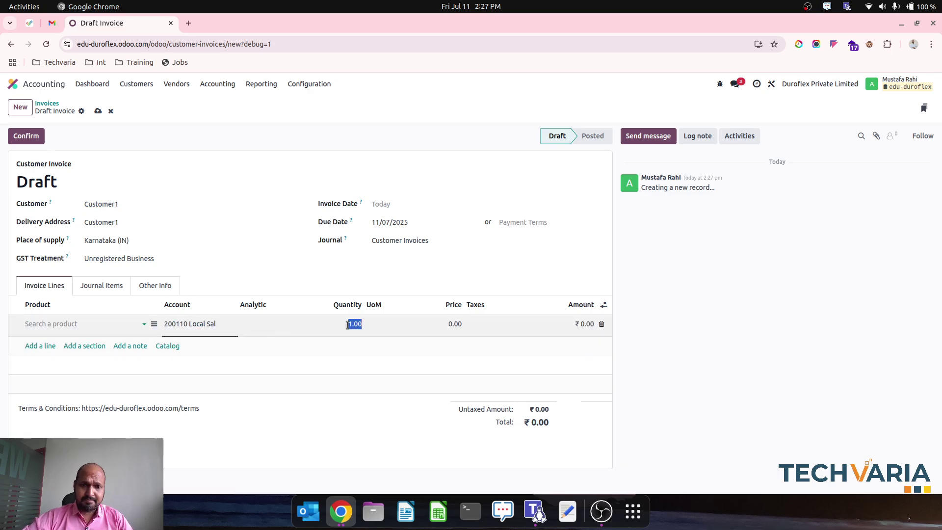
type("100")
key("Tab")
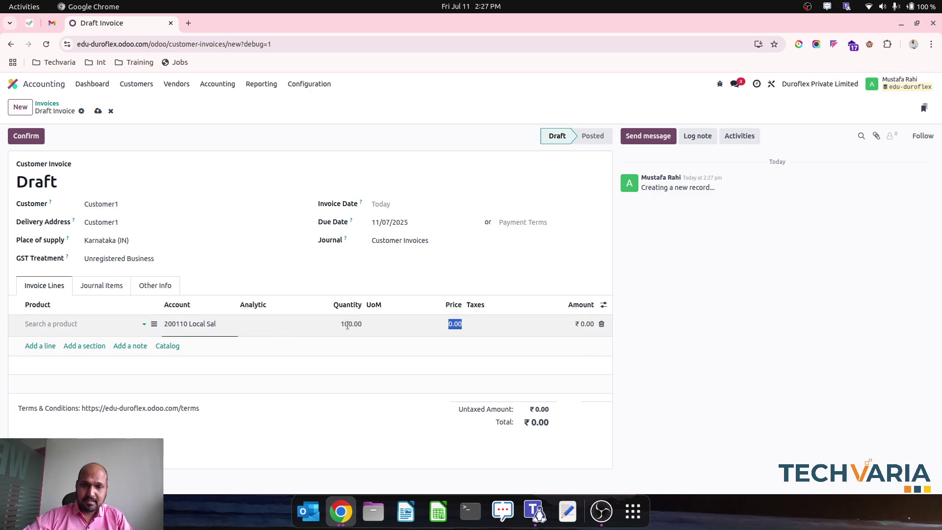
Set the invoice line's unit price to 1,200
type("100")
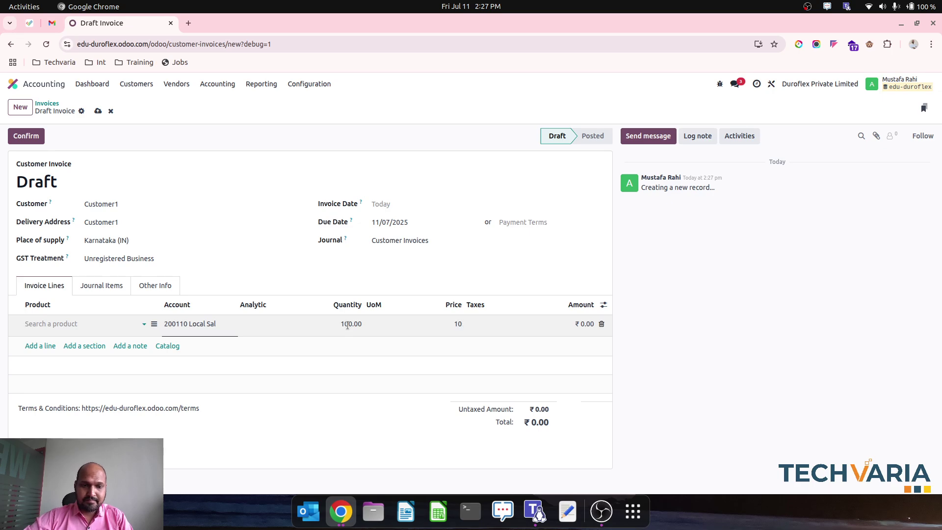
type("00")
key("BackSpace")
key("BackSpace")
key("BackSpace")
key("BackSpace")
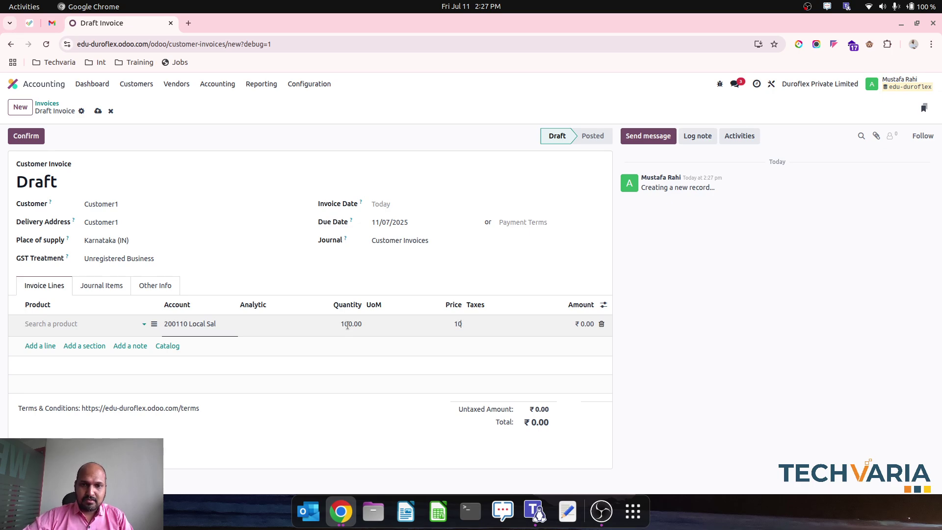
type("200")
key("Tab")
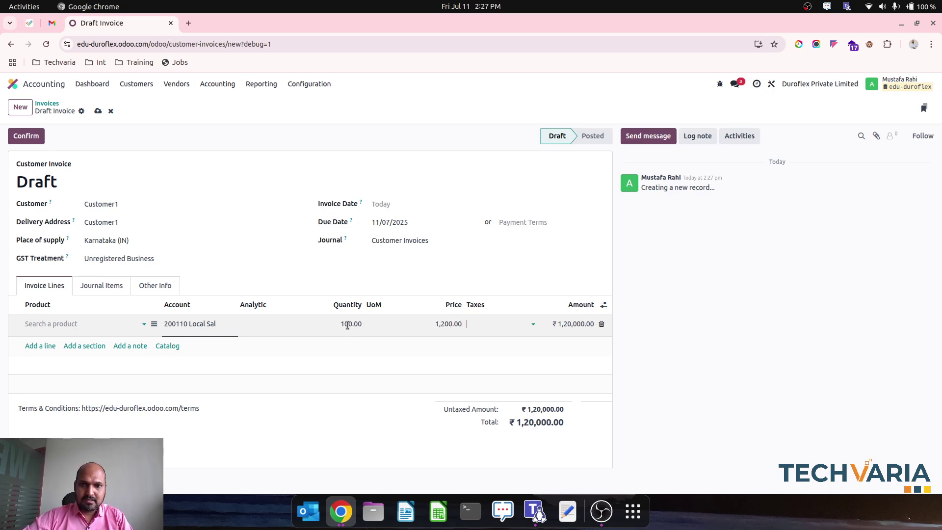
Set the invoice line's unit price to 120 and save the draft invoice
left_click(347, 325)
left_click(439, 325)
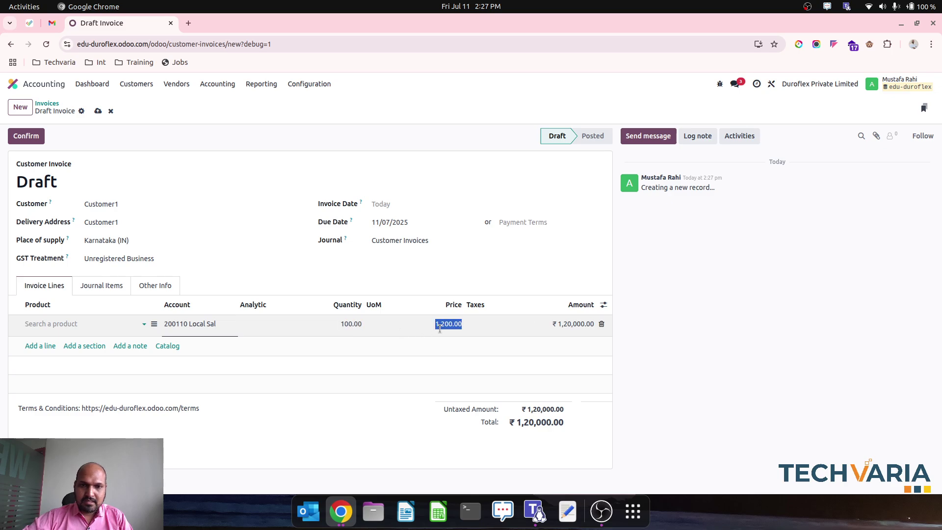
type("120")
key("Tab")
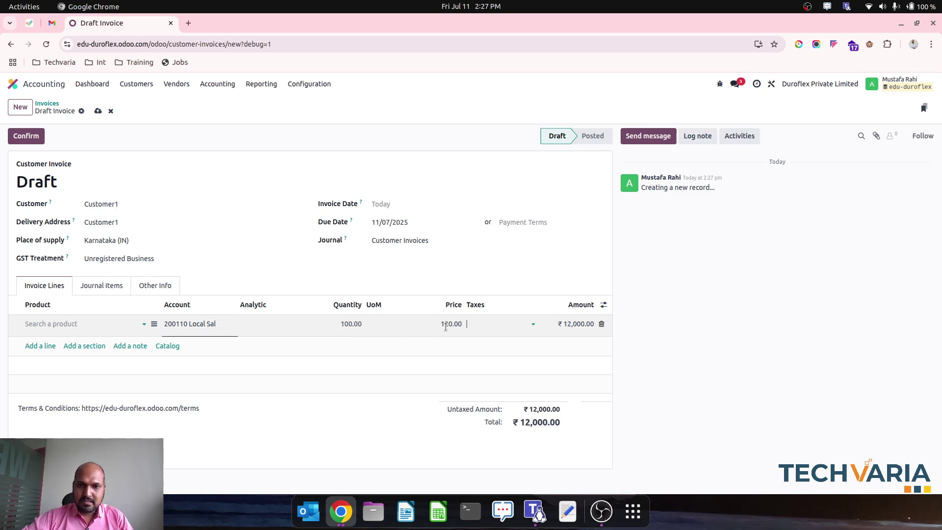
key("alt+s")
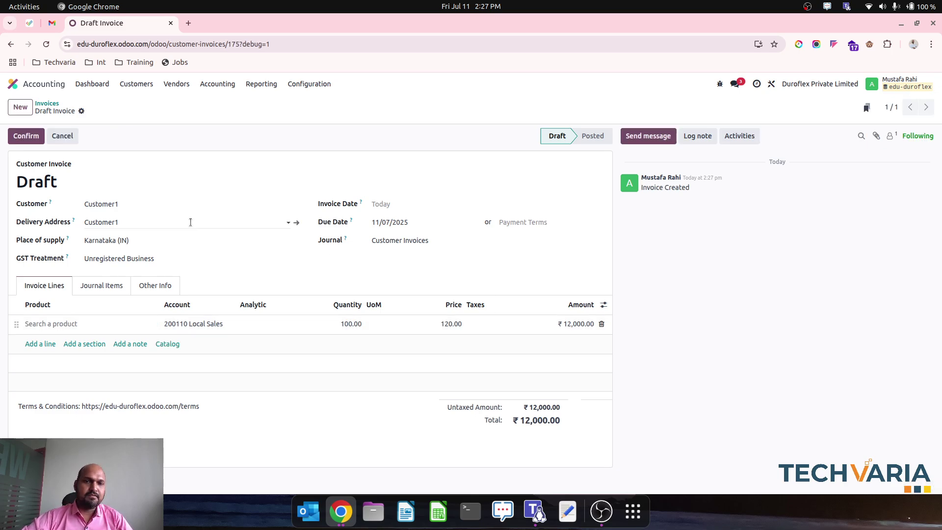
Confirm the draft customer invoice and copy its invoice number
key("alt+q")
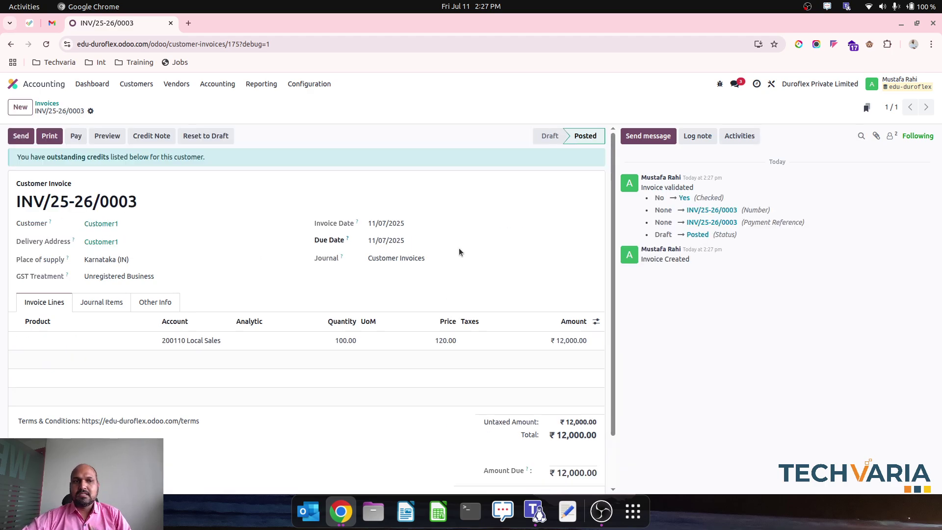
scroll(458, 248, "down", 2)
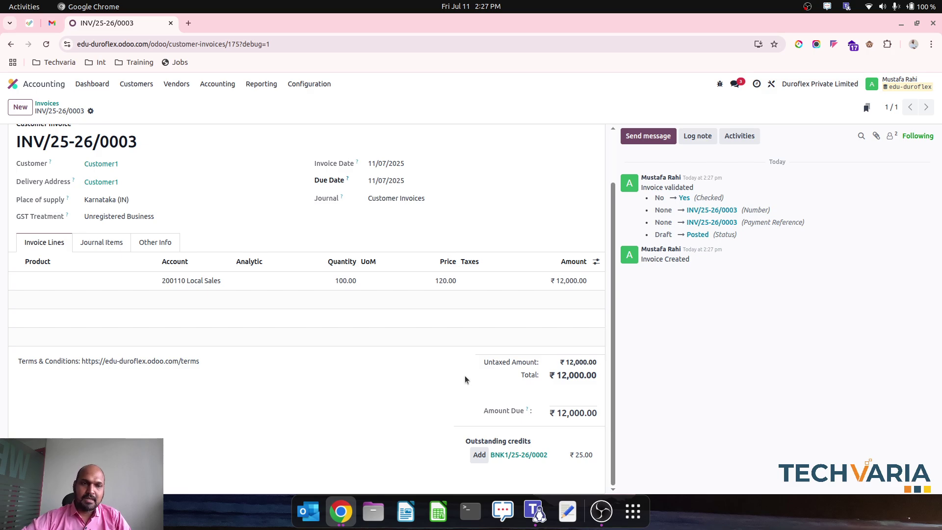
scroll(464, 380, "up", 2)
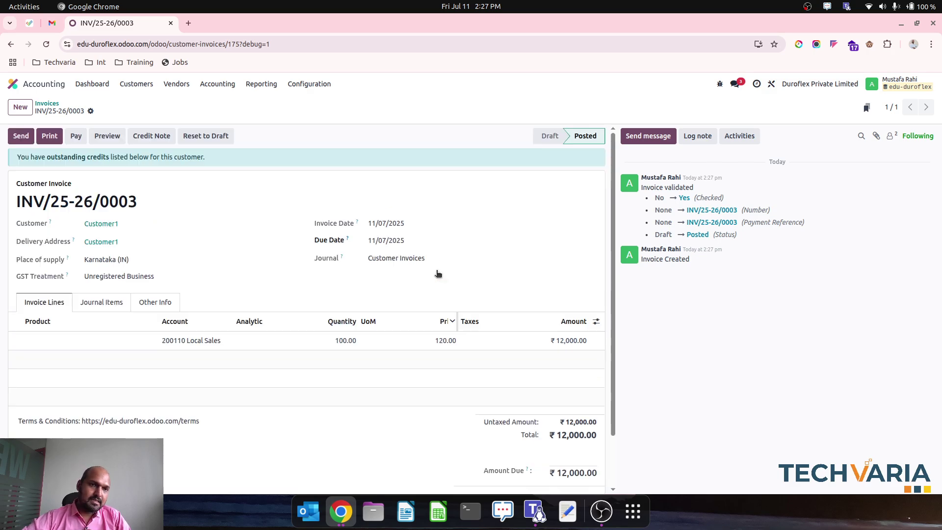
triple_click(115, 206)
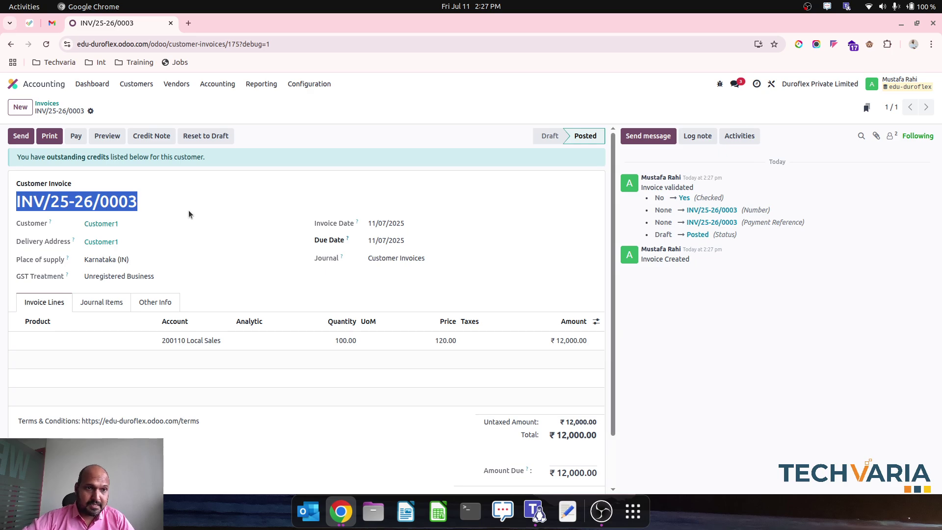
Start a new transaction in the Bank journal for partner Customer1 with an amount of 11,975
left_click(100, 86)
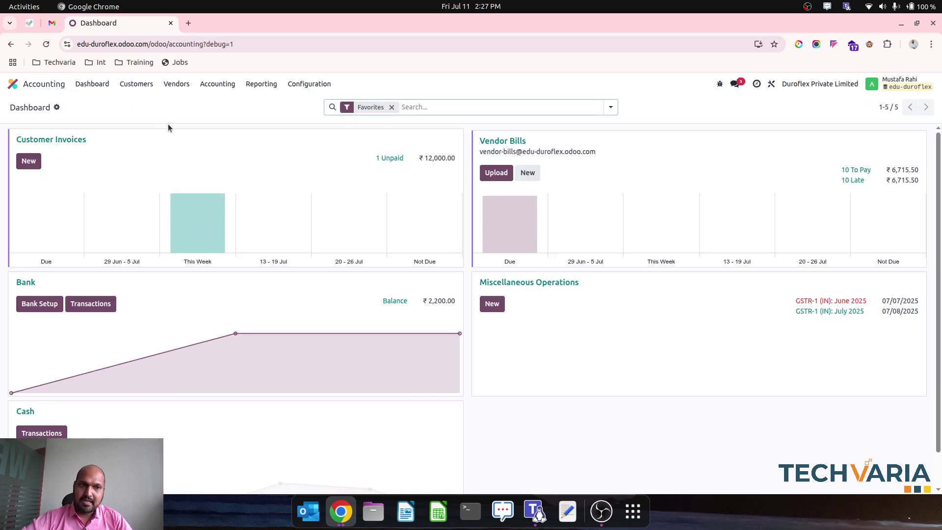
mouse_move(95, 220)
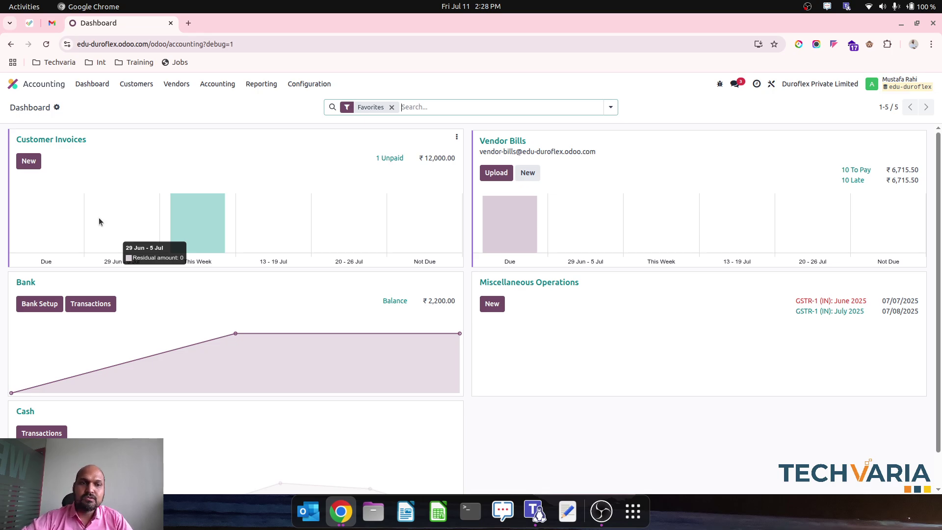
left_click(93, 303)
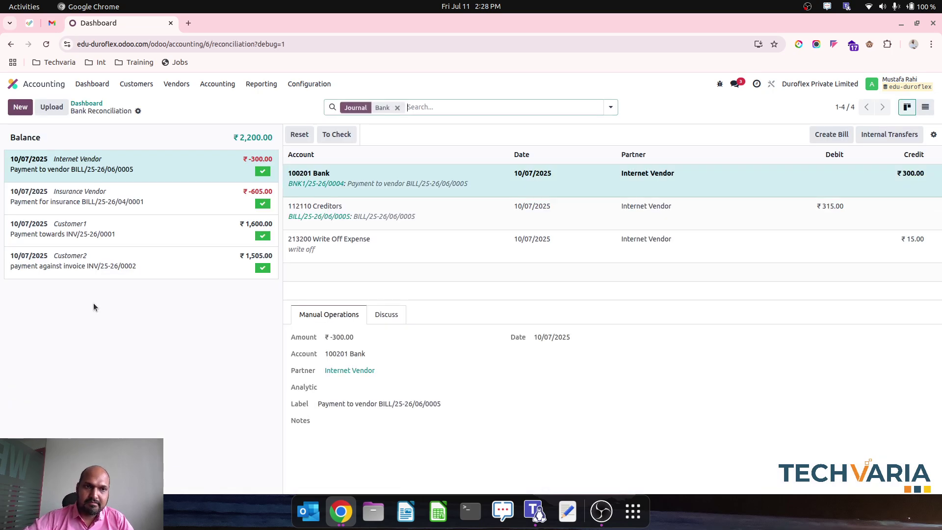
left_click(21, 107)
left_click(89, 162)
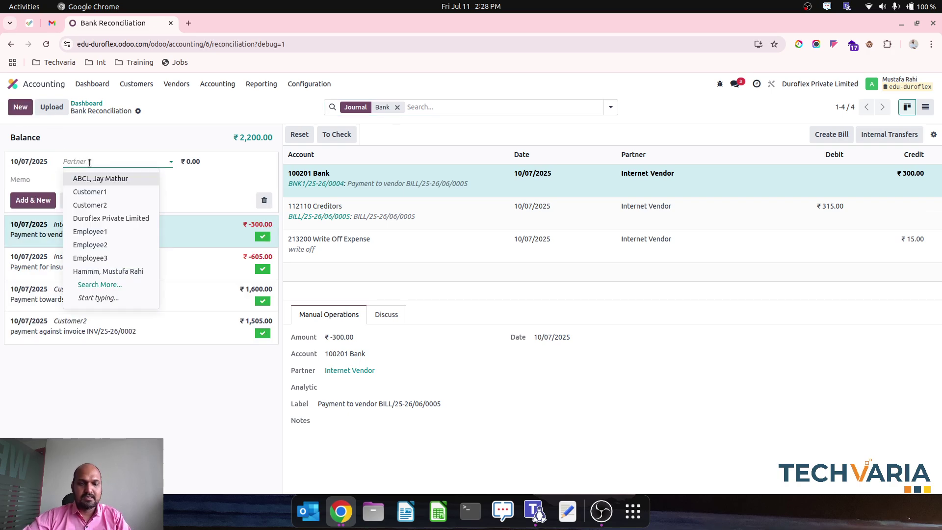
type("cus")
key("Return")
key("Tab")
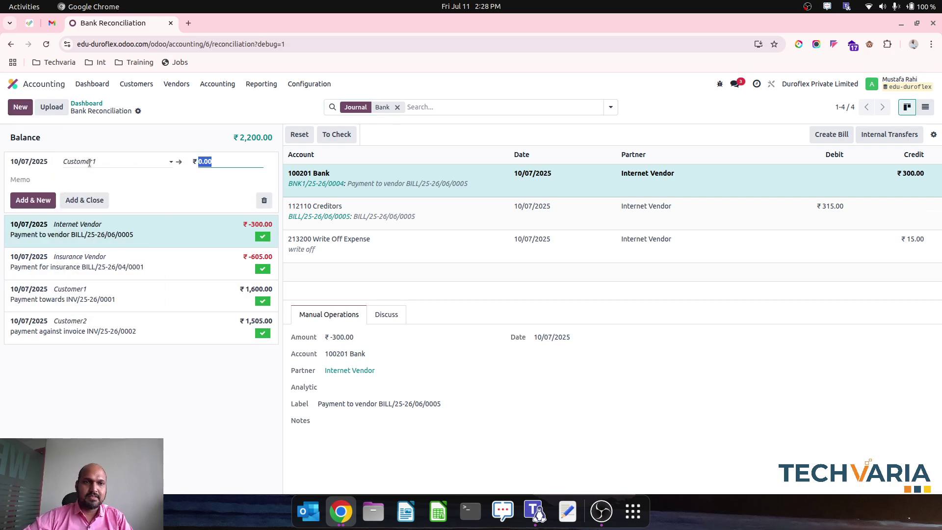
type("11")
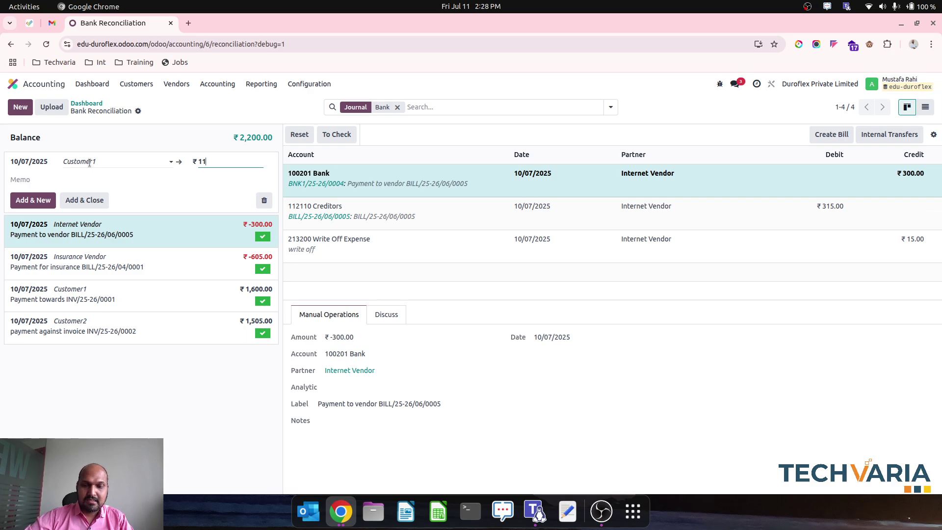
type("9")
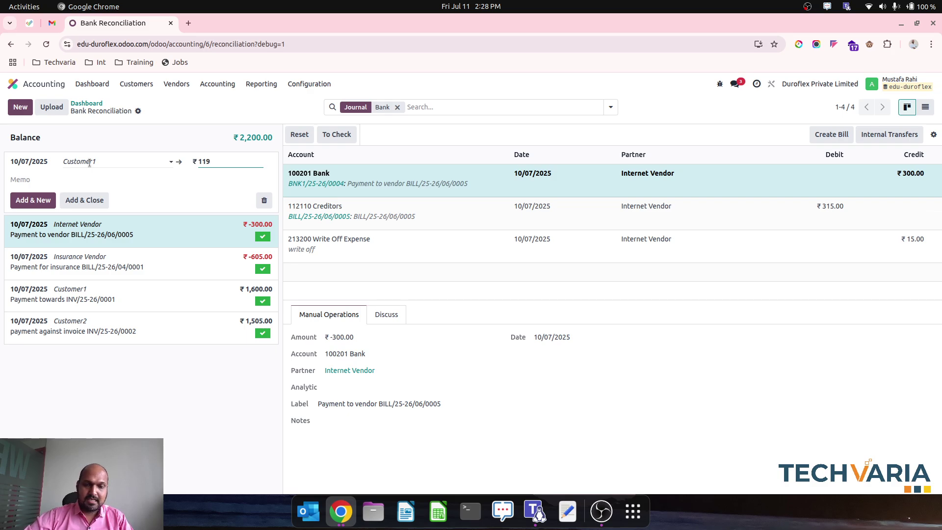
type("75")
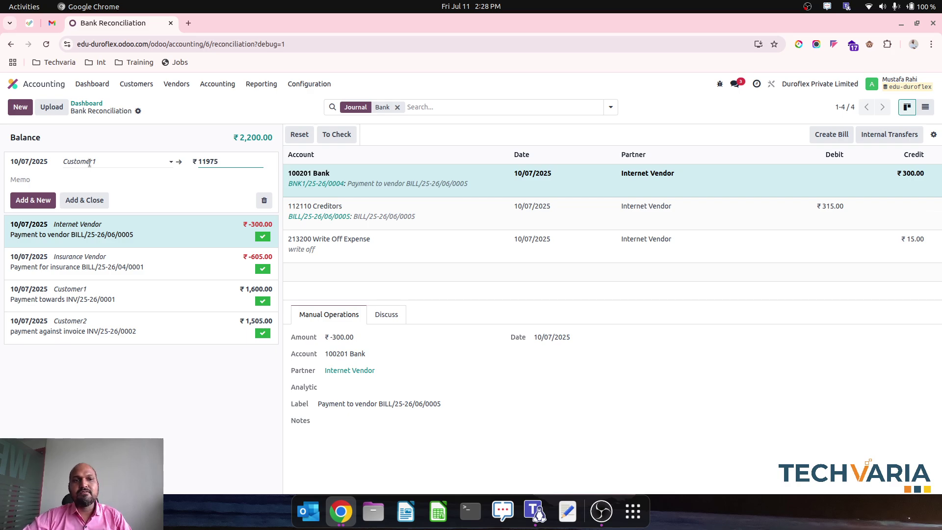
Enter the memo "Against invoice INV/25-26/0003" for the new bank transaction and add it
left_click(36, 180)
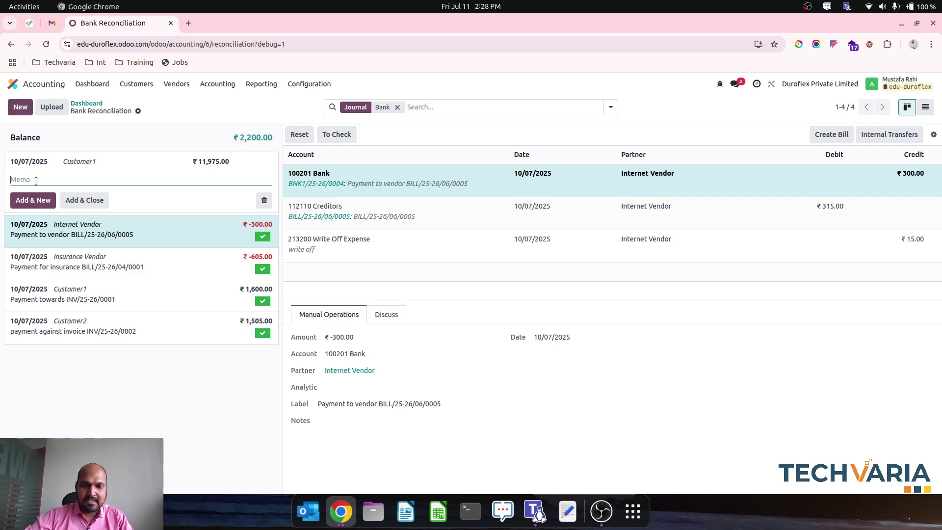
type("Ag")
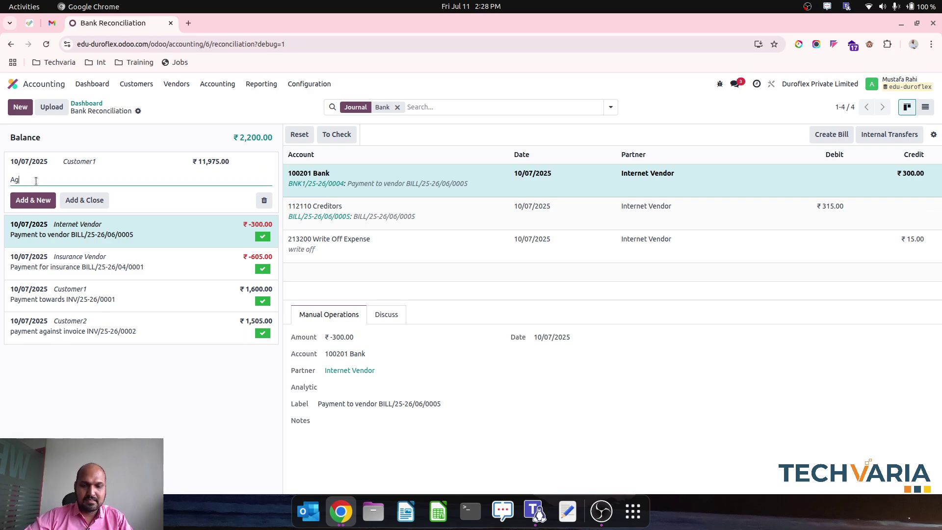
type("ainst")
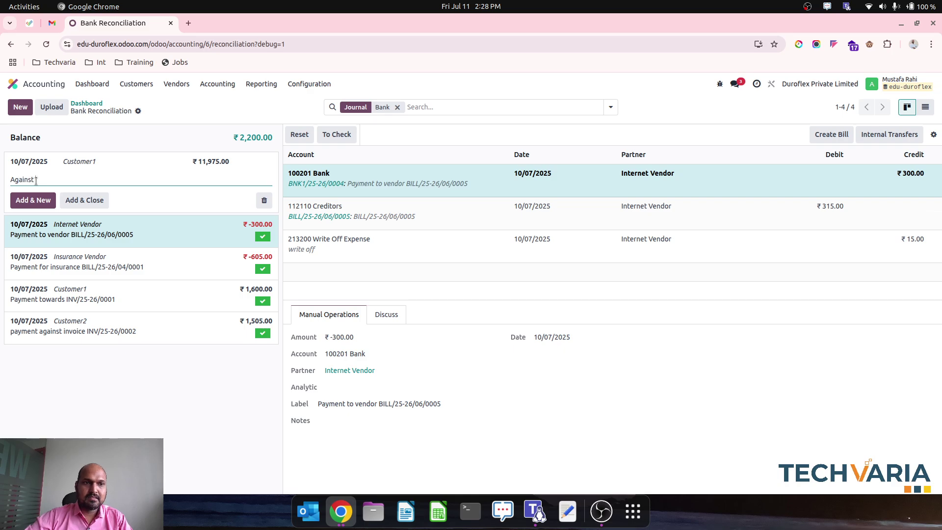
type(" Invoice INV/25-26/0003")
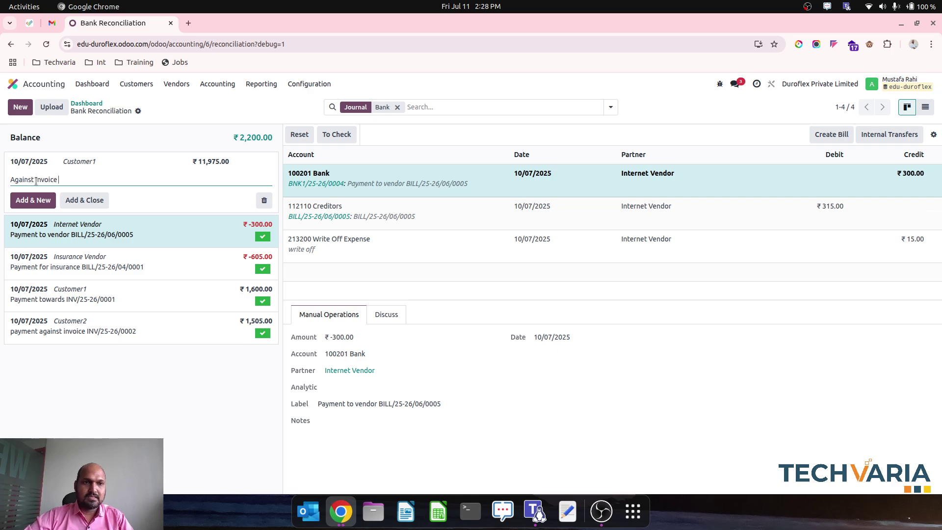
left_click(219, 101)
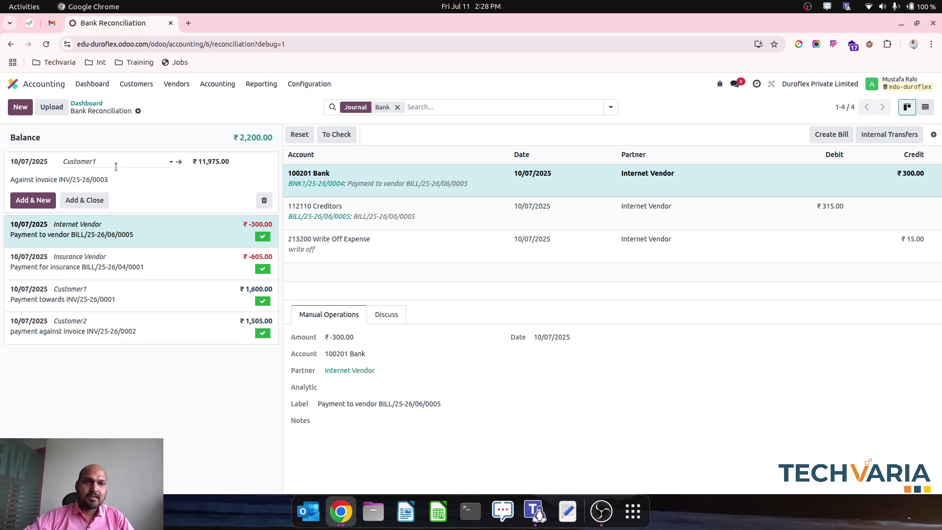
left_click(87, 199)
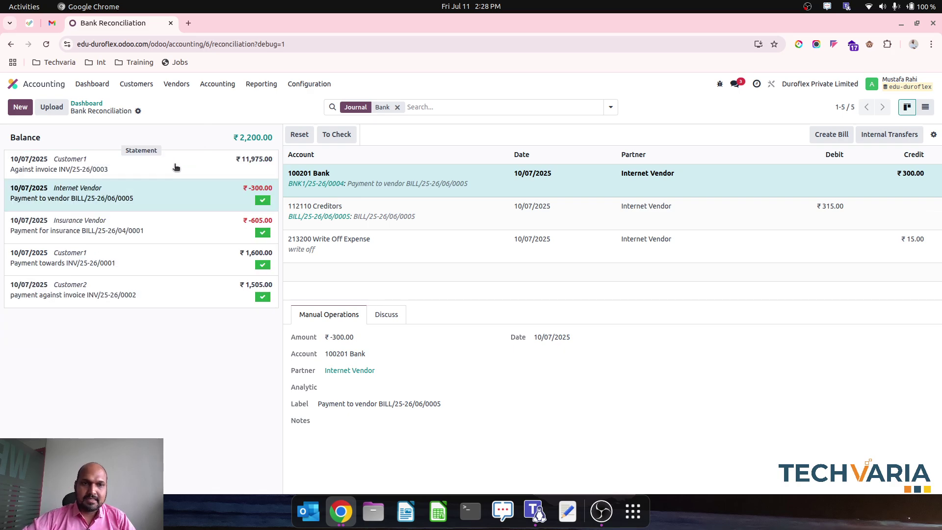
Open customer invoice INV/25-26/0003 to check its payment status
left_click(136, 84)
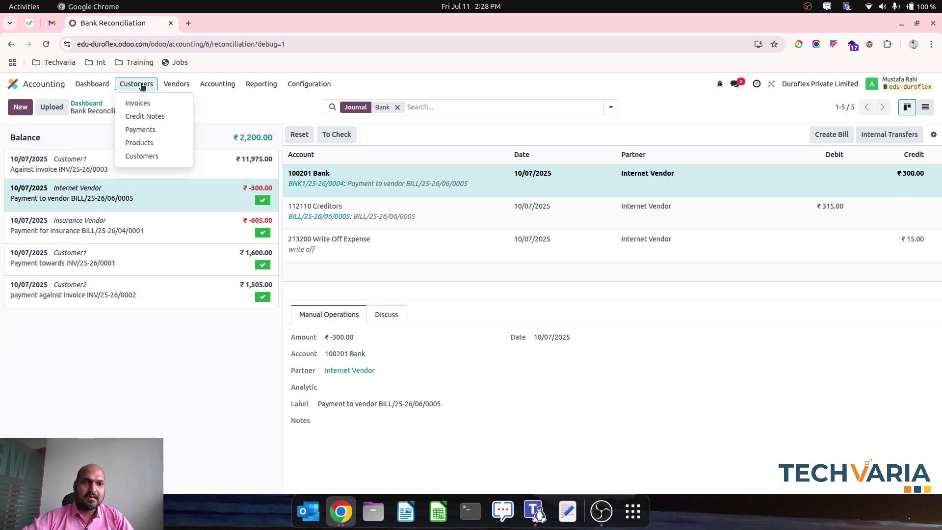
left_click(143, 104)
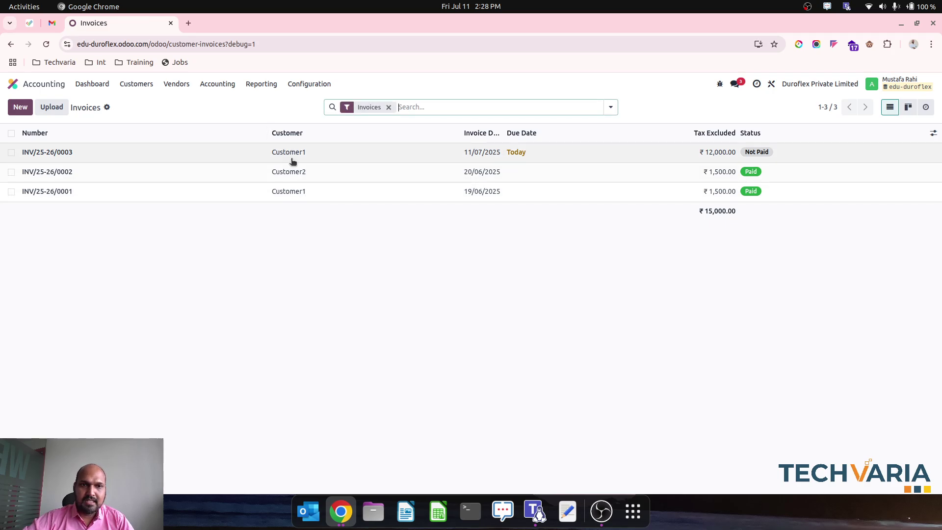
left_click(712, 154)
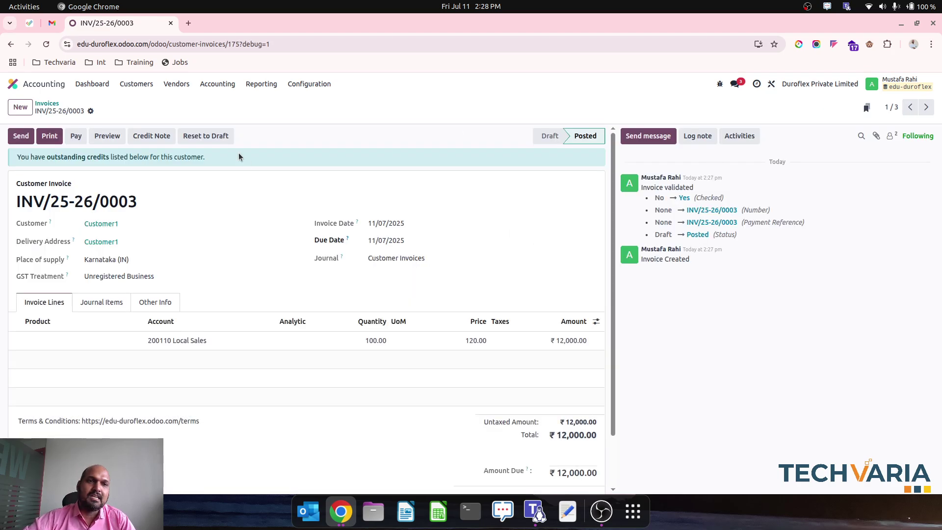
Open the Bank journal's unreconciled transaction to examine its proposed invoice match and write-off
left_click(100, 87)
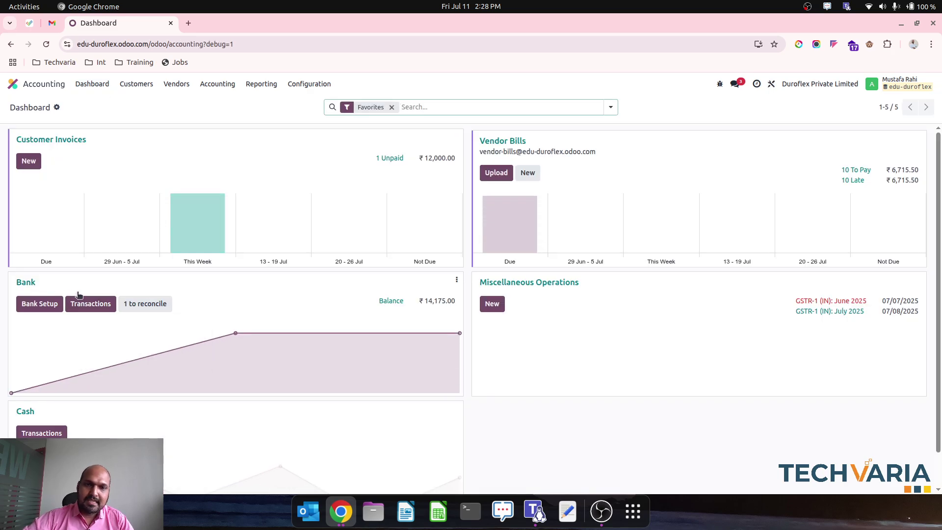
left_click(143, 305)
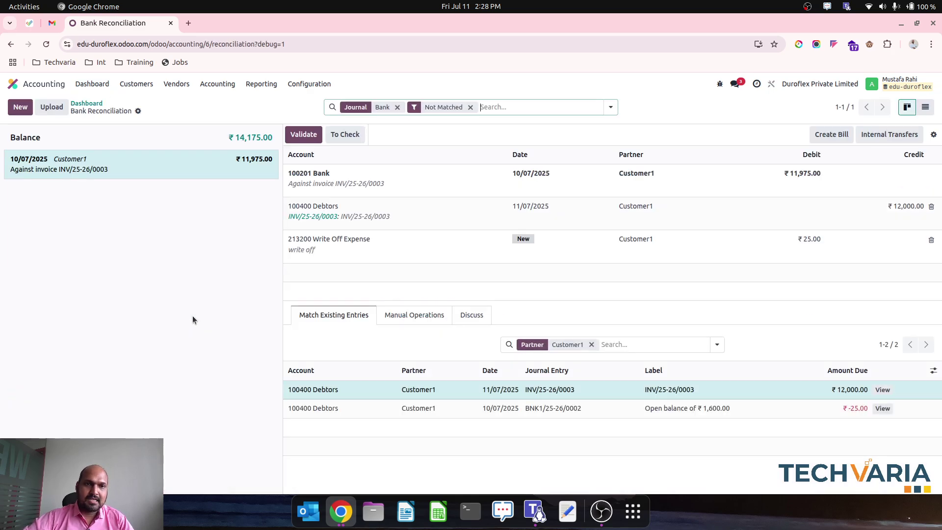
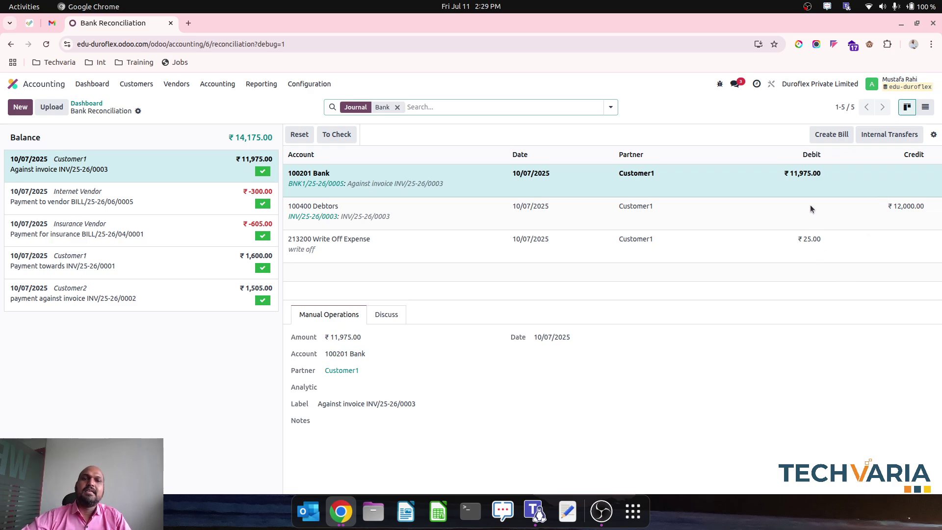
Start another customer invoice and select Customer1 as the customer
left_click(129, 83)
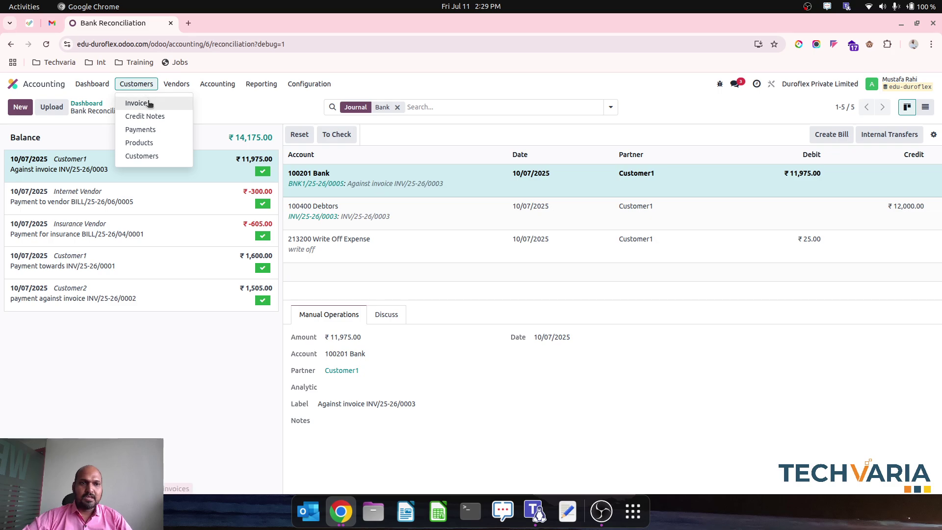
left_click(143, 99)
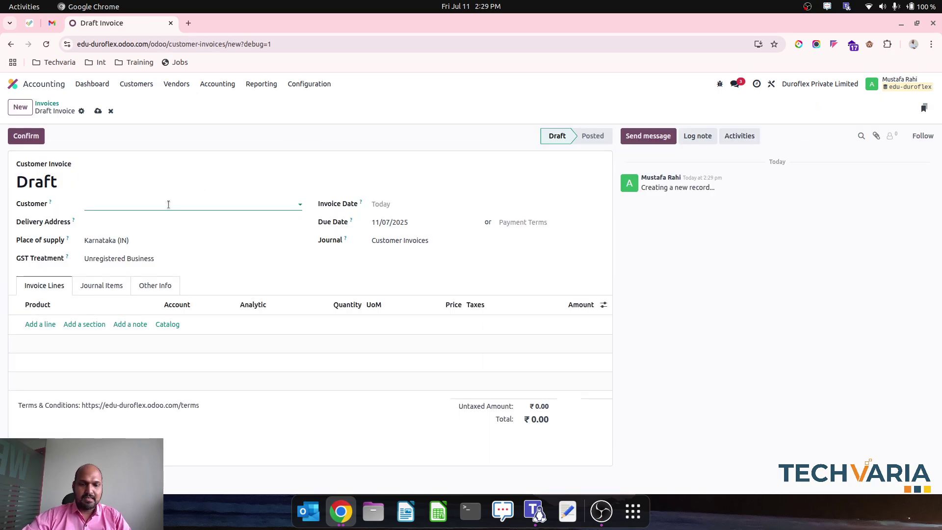
type("cus")
key("Down")
key("Tab")
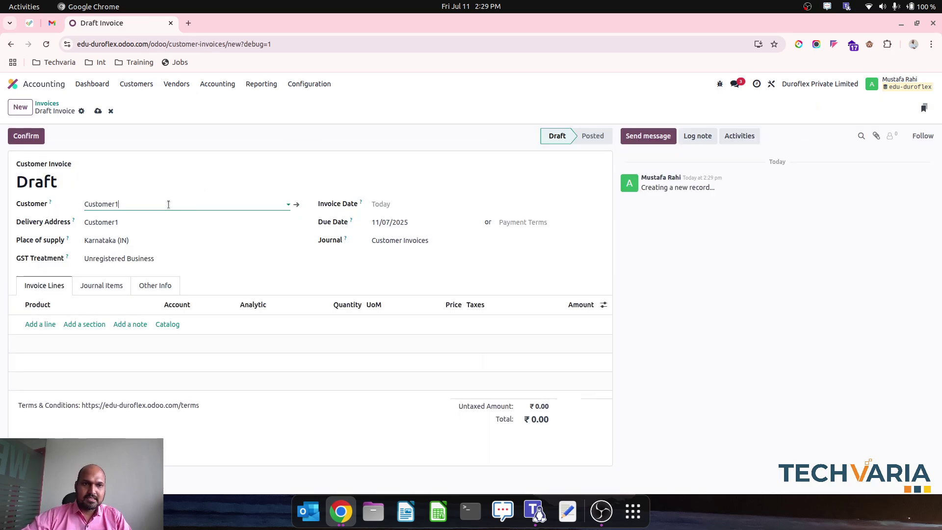
Add an invoice line without a product, with a quantity of 10 and a unit price of 400
left_click(41, 324)
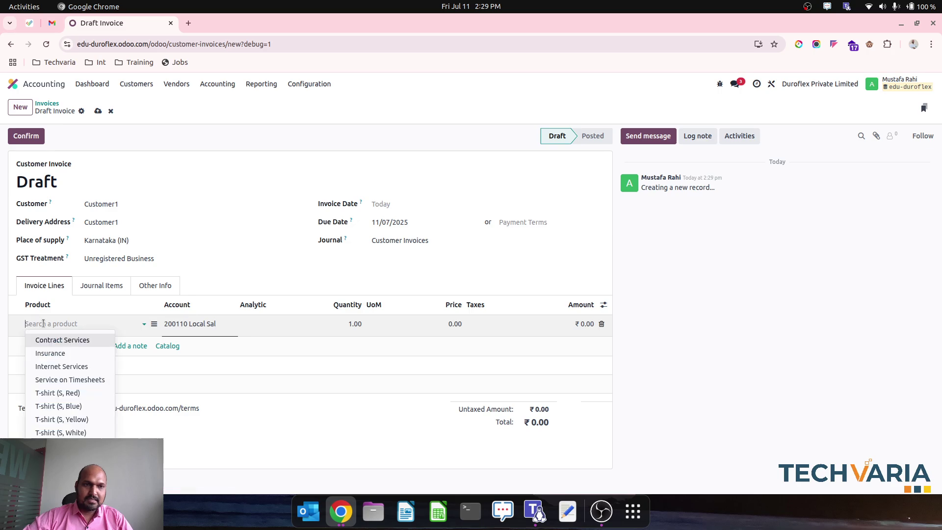
left_click(343, 326)
type("1")
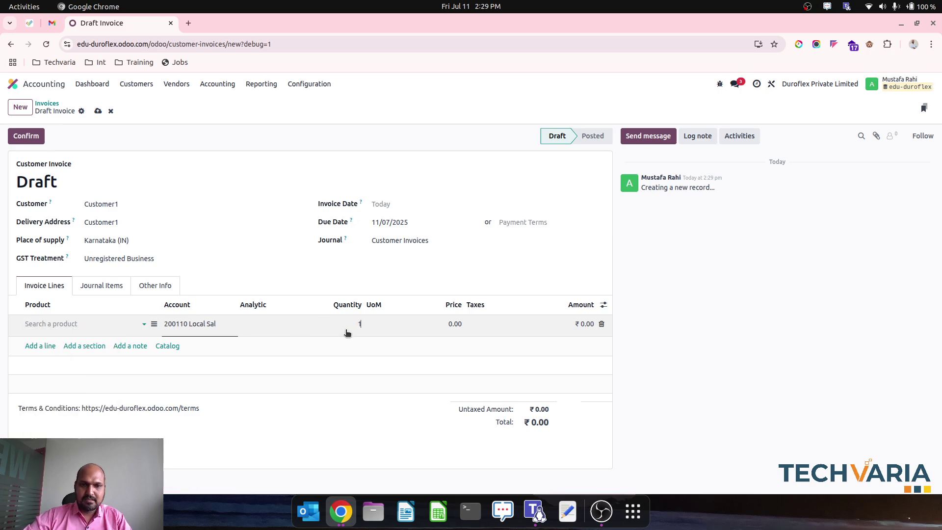
key("Tab")
type("400")
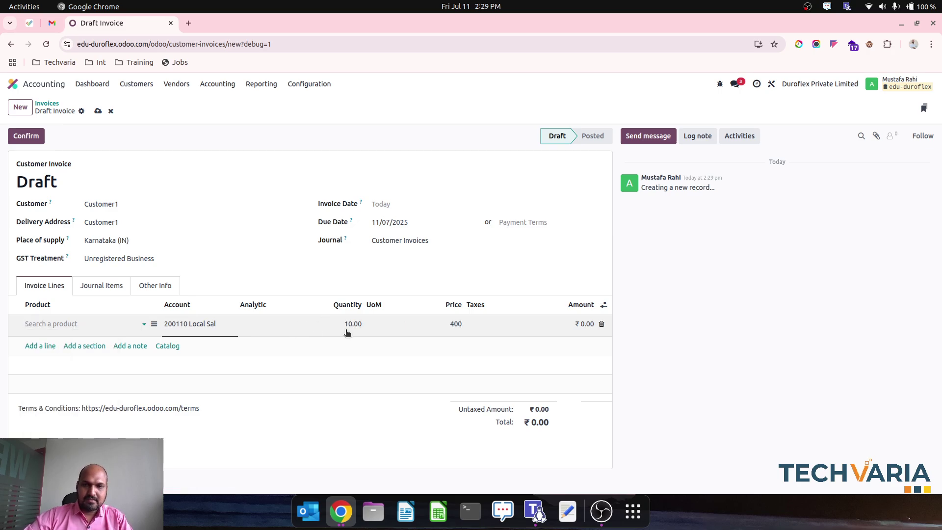
Save the new Customer1 invoice and confirm it
left_click(153, 150)
left_click(98, 114)
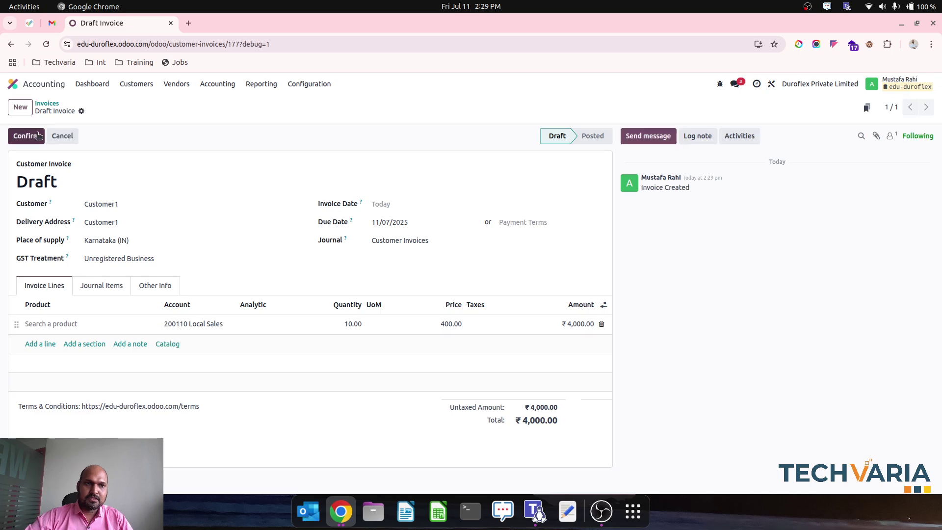
left_click(26, 136)
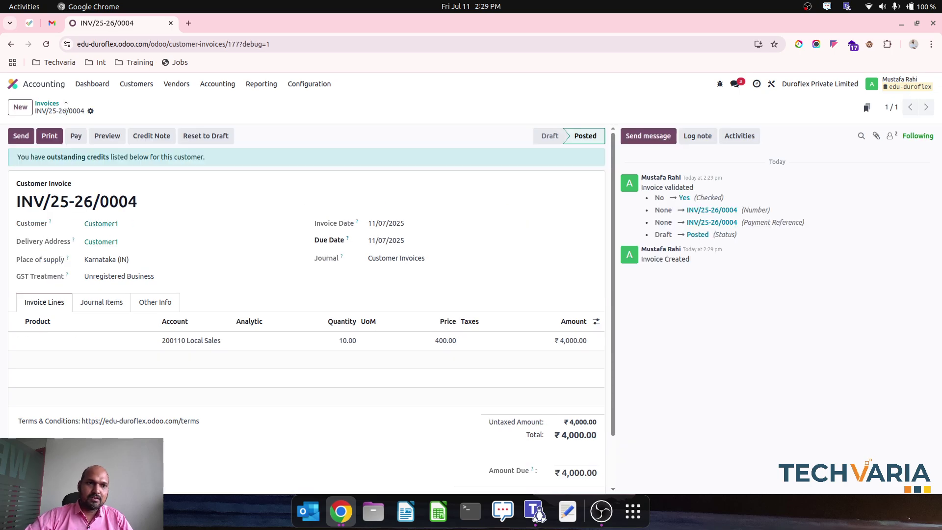
left_click(91, 85)
left_click(78, 300)
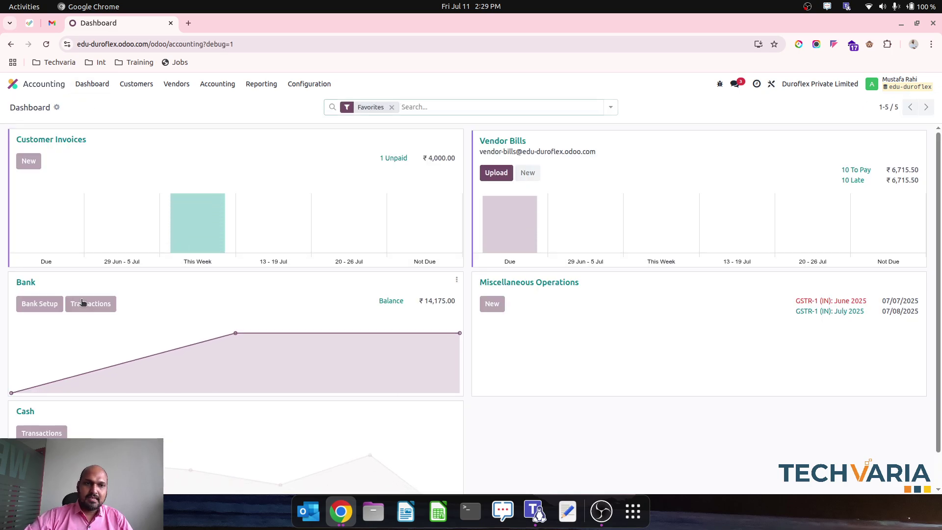
left_click(20, 107)
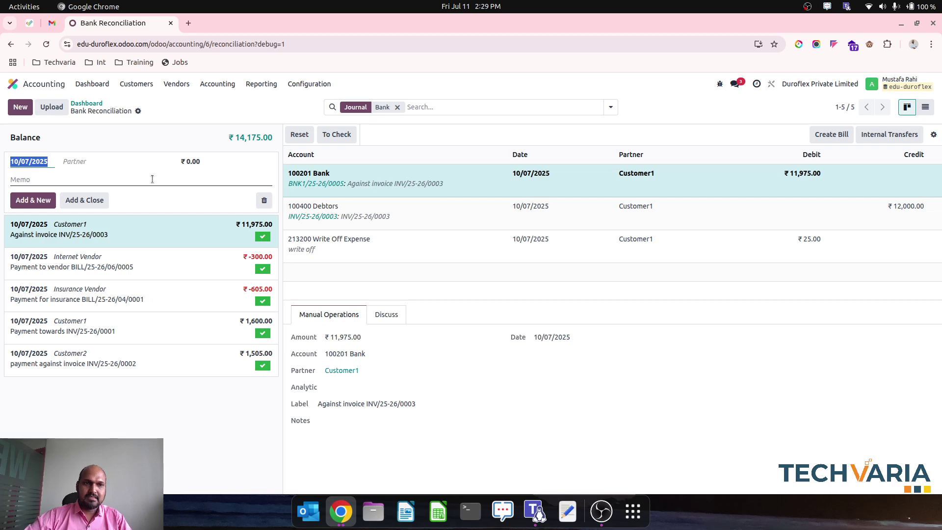
left_click(126, 162)
Open the customer invoices list to check the number and payment status of the latest Customer1 invoice
left_click(136, 84)
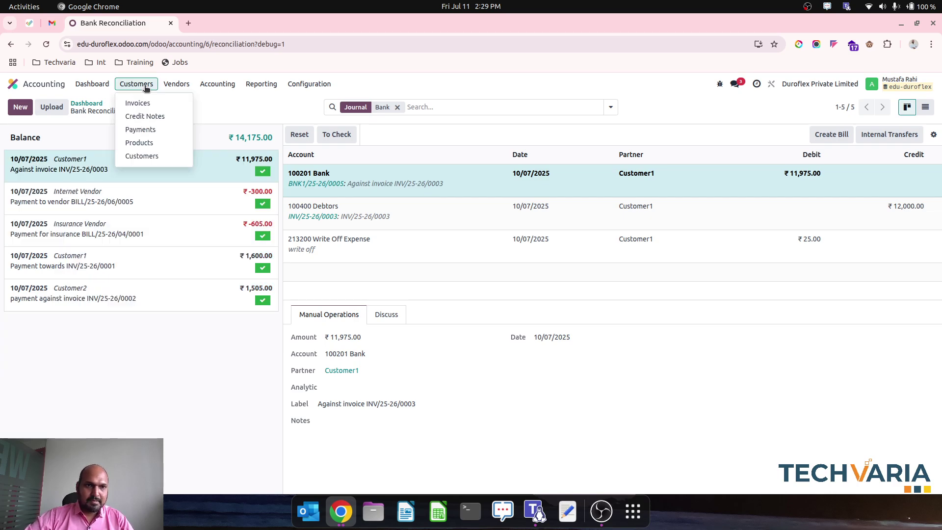
left_click(147, 101)
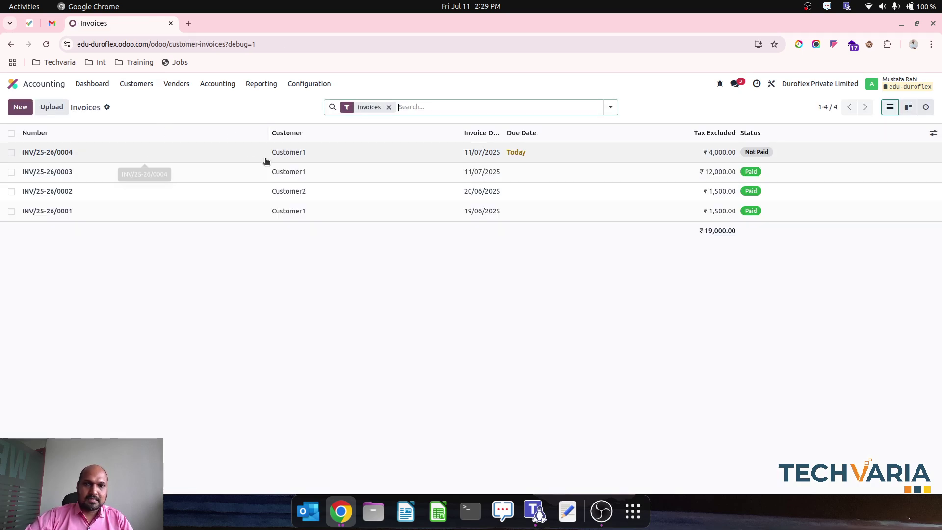
left_click(98, 82)
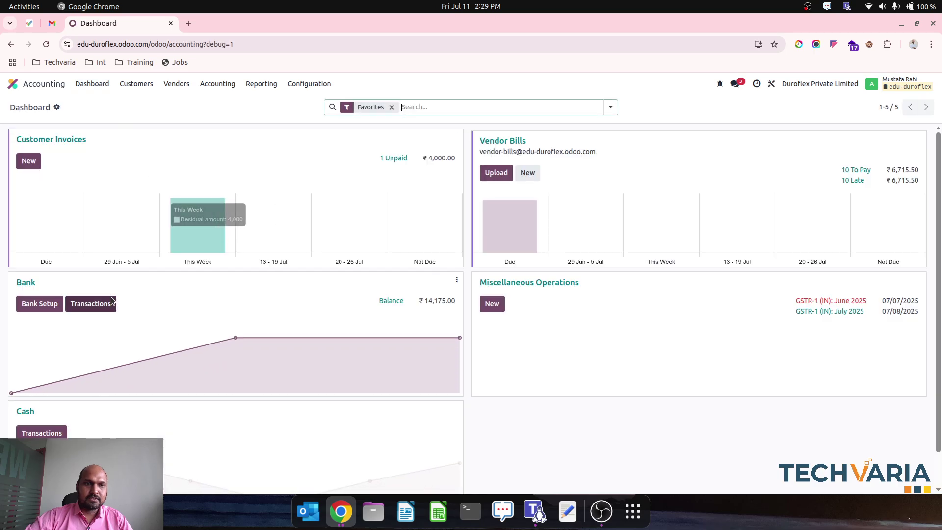
Start a new transaction in the Bank journal for Customer1 with an amount of 3,950
left_click(93, 303)
left_click(26, 107)
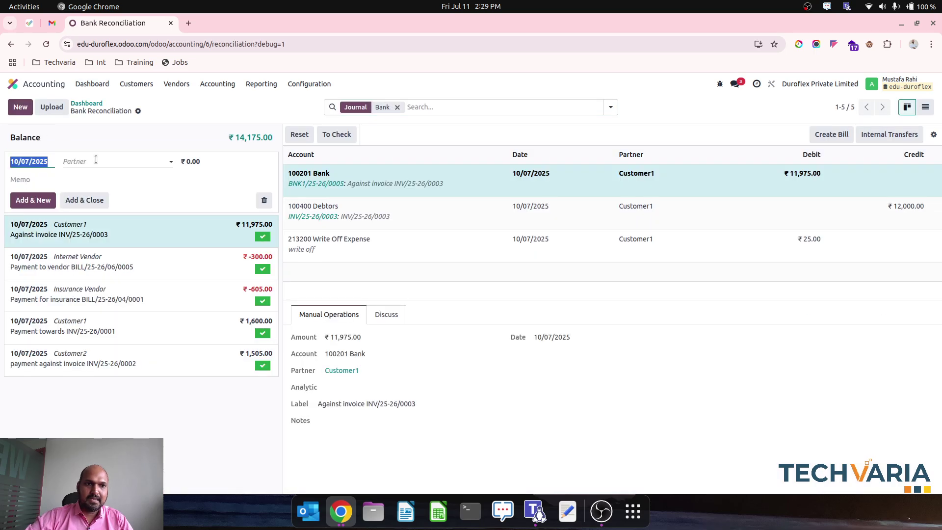
left_click(101, 162)
type("cus")
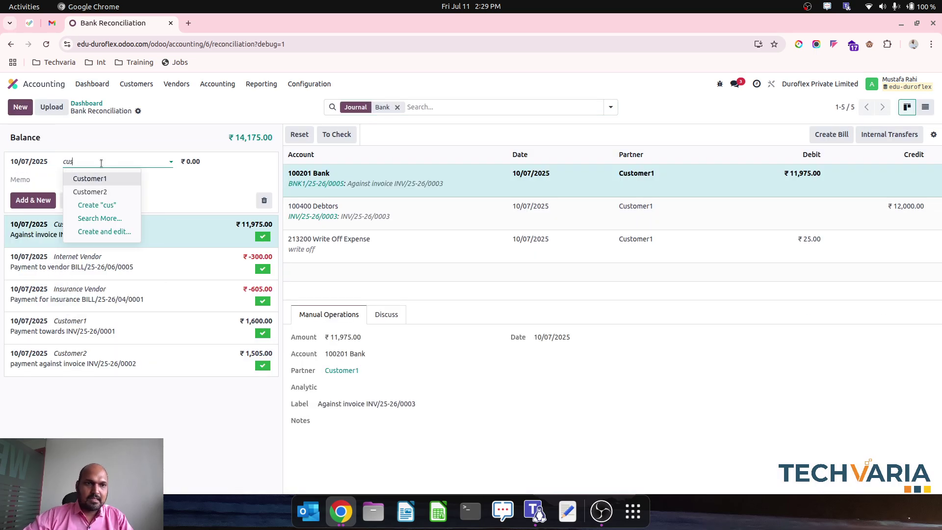
key("Tab")
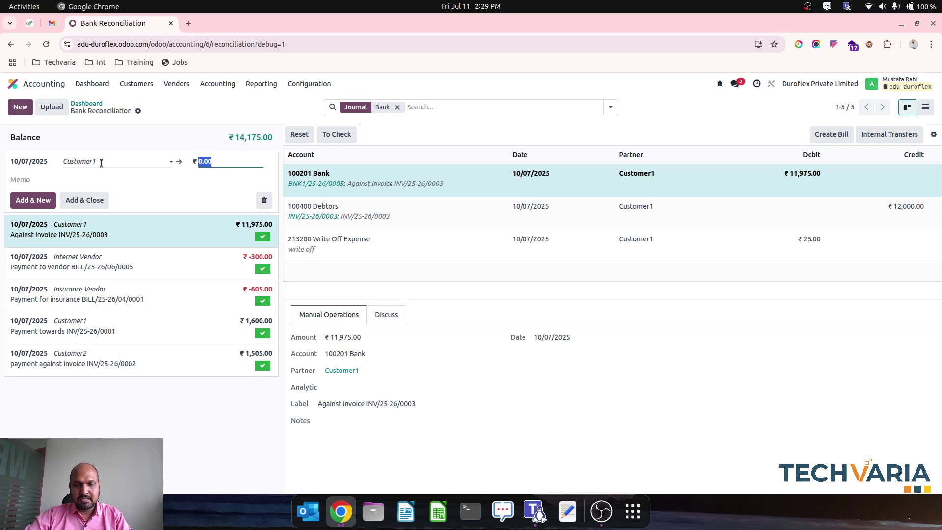
type("3,9")
type("50")
key("Tab")
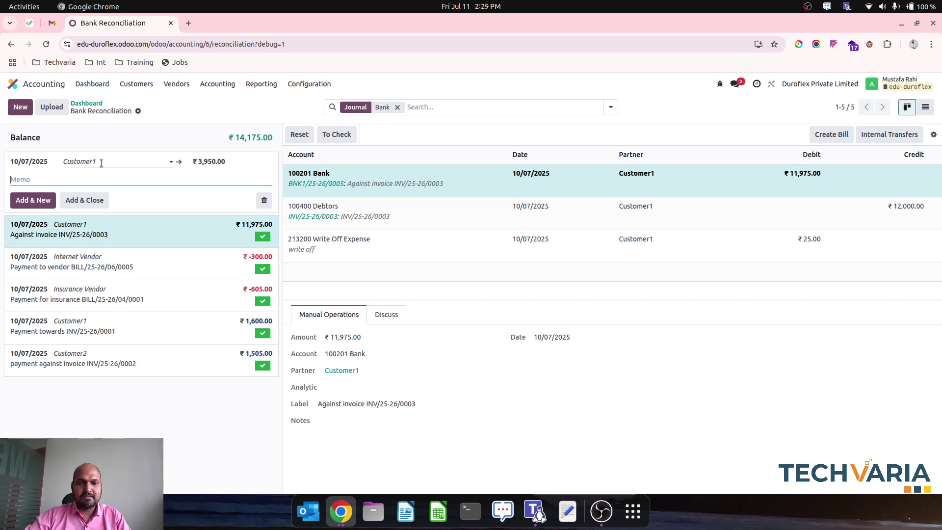
Enter the memo "Againast invoice INV/25-26/0003" and add the bank transaction, closing the entry form
type("Againast ")
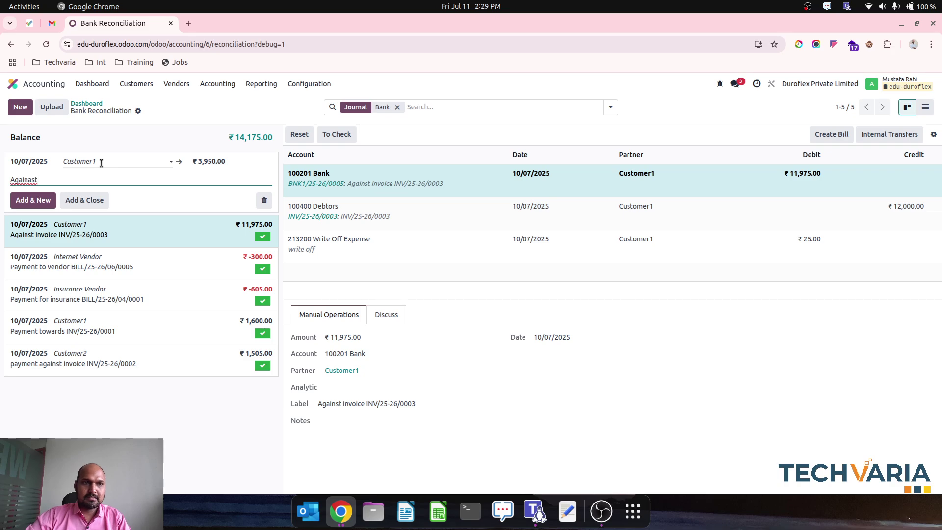
type("invoice")
type("INV/25-26/0003")
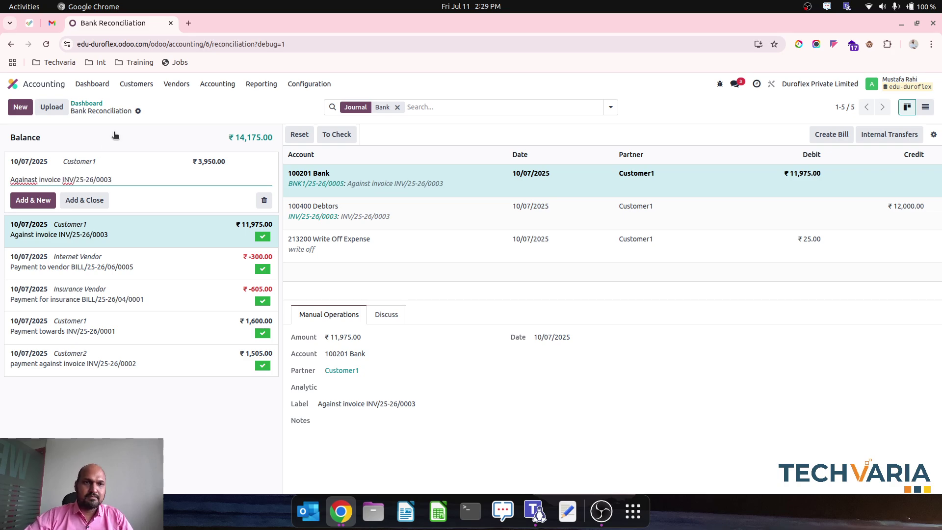
left_click(101, 199)
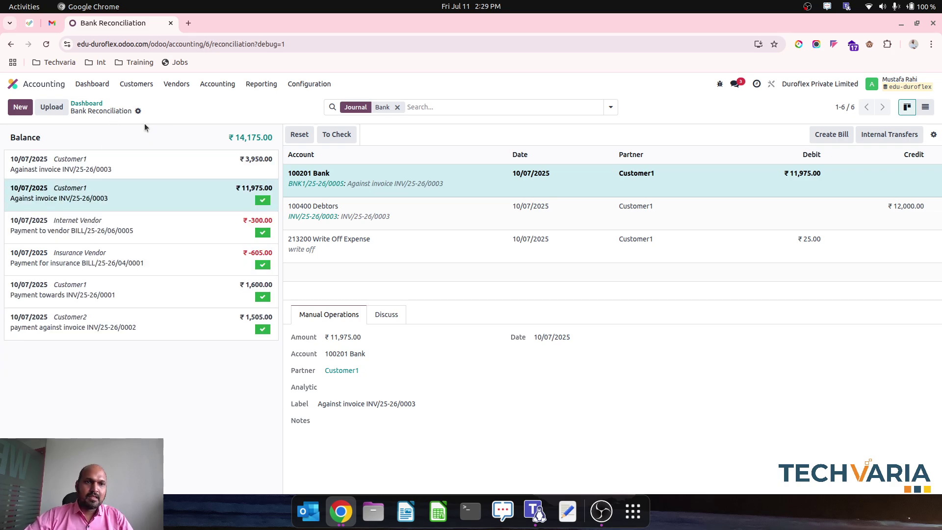
Open the reconciliation model "Invoices/Bills Partial Match if Underpaid" to review its amount condition and payment tolerance
left_click(12, 84)
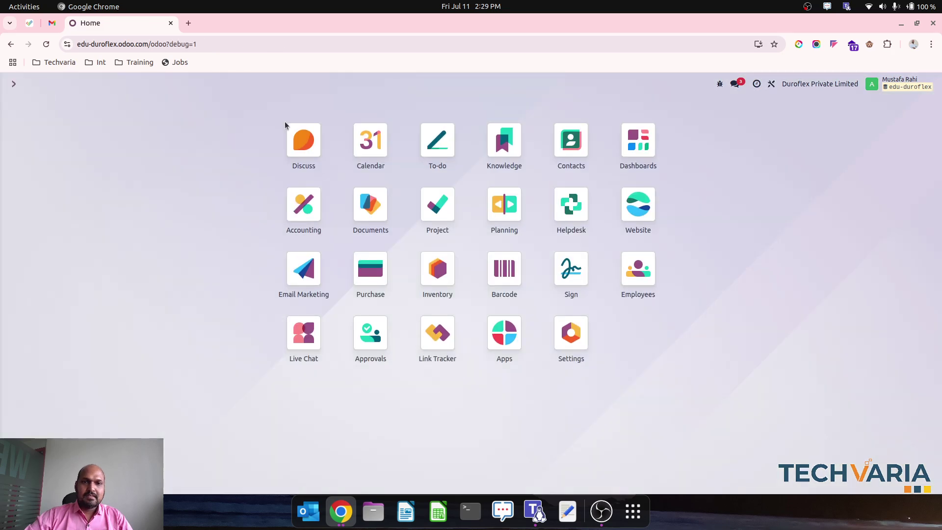
left_click(303, 204)
left_click(311, 85)
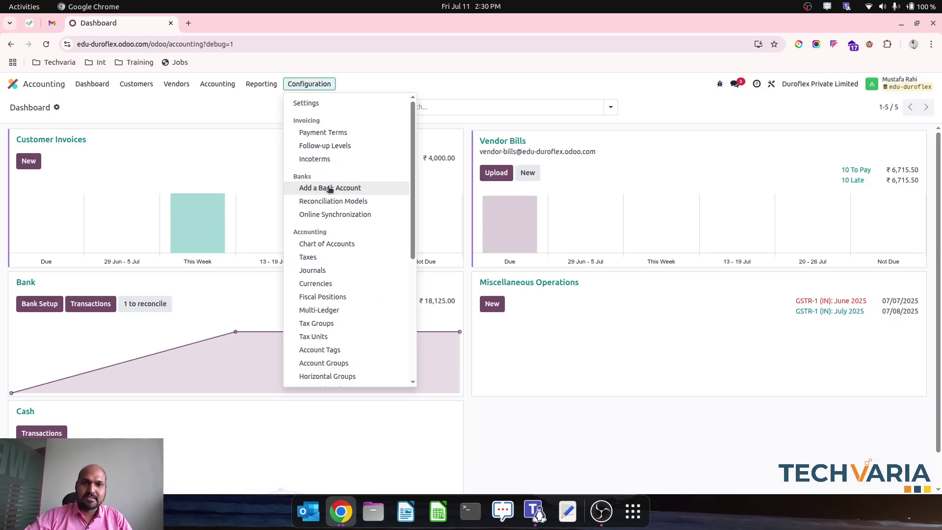
left_click(334, 200)
left_click(311, 175)
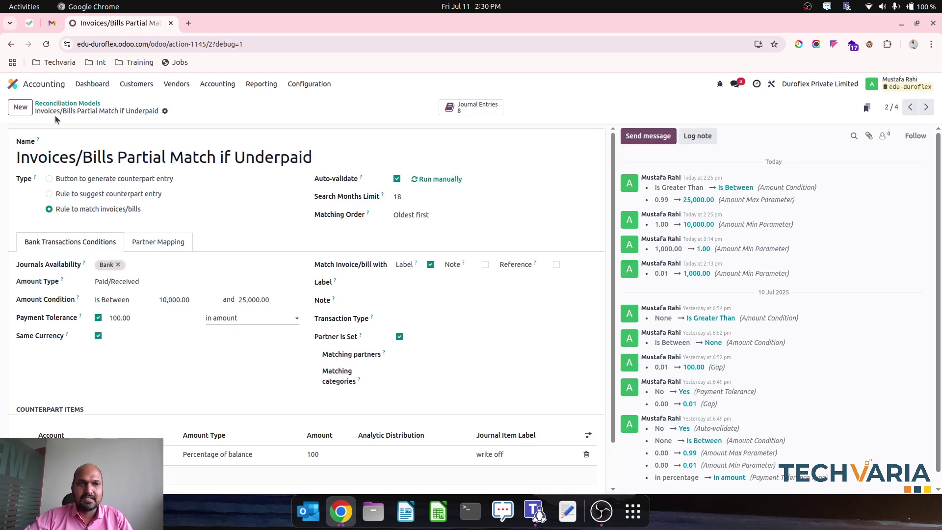
Open the Bank journal's unreconciled transaction to check it against Customer1's open entries
left_click(13, 84)
left_click(305, 206)
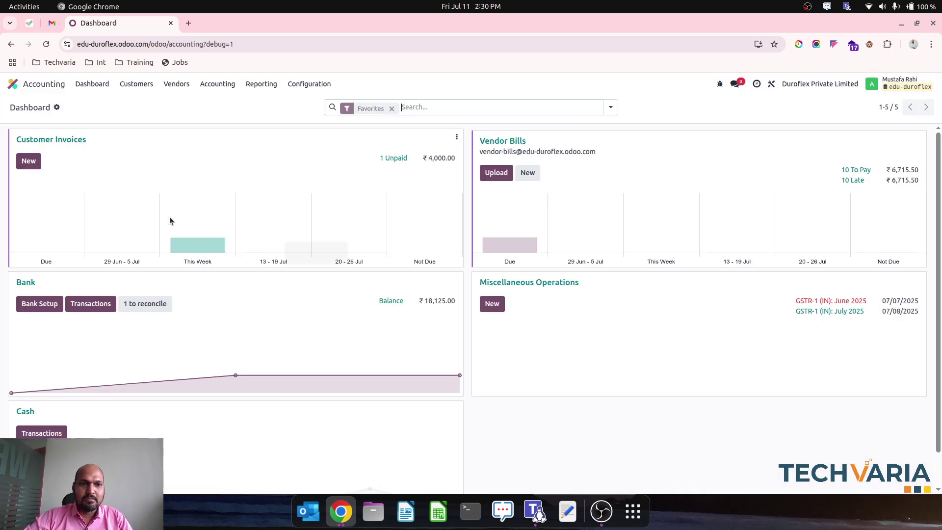
left_click(134, 304)
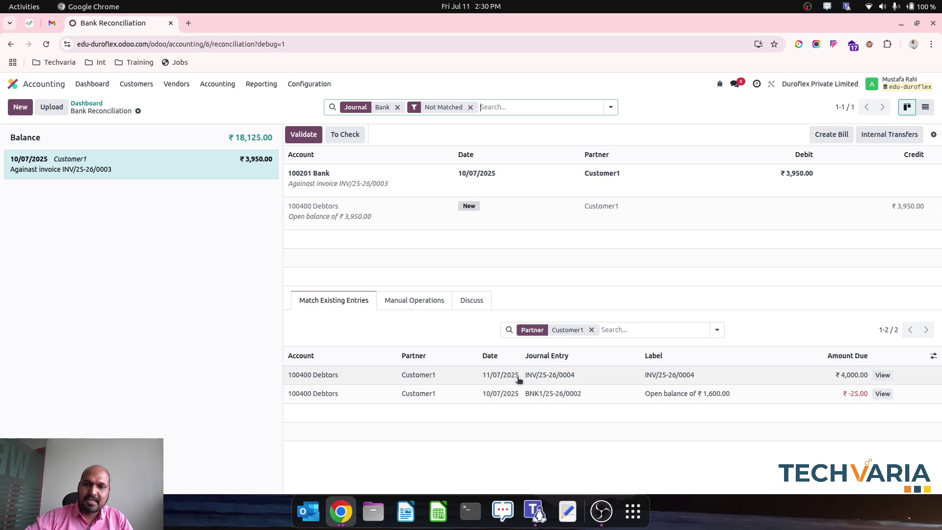
Set the "Invoices/Bills Partial Match if Underpaid" model's amount condition to Is Greater Than 1,000 and save it
left_click(308, 84)
left_click(357, 205)
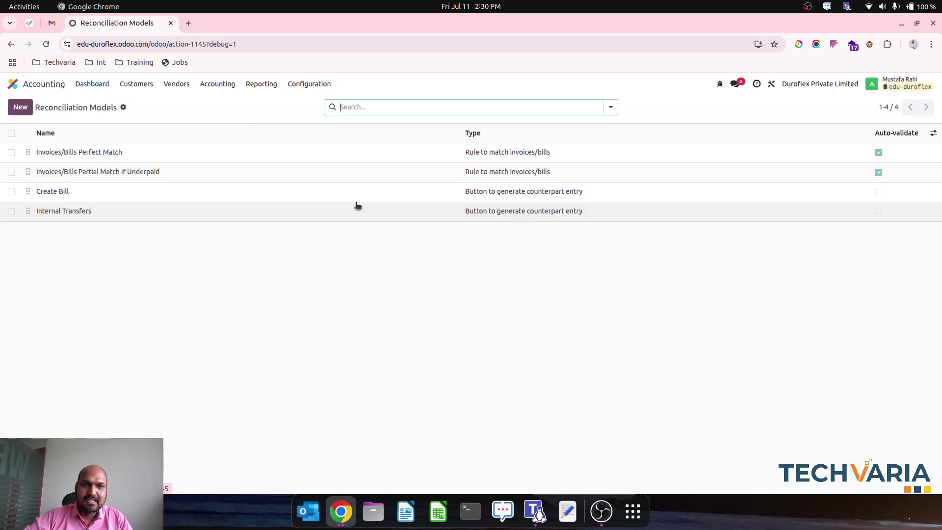
left_click(277, 176)
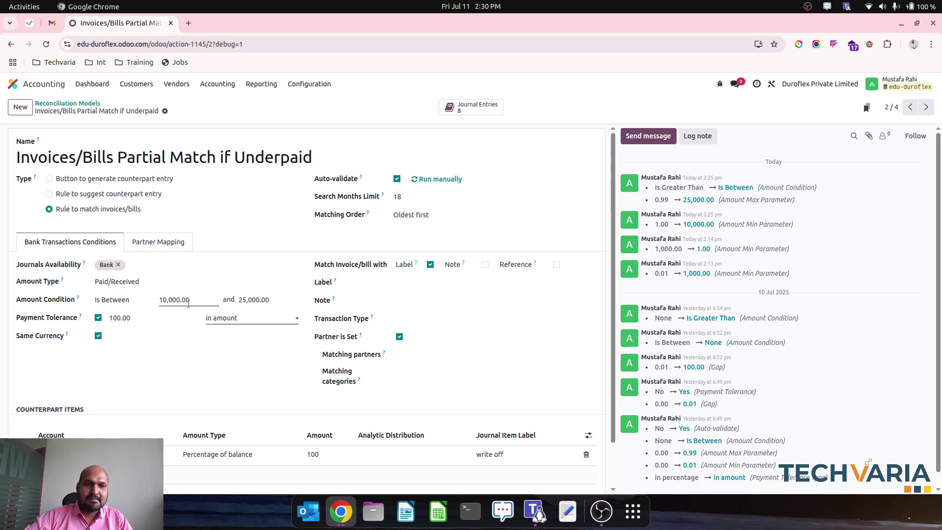
left_click(128, 300)
left_click(137, 337)
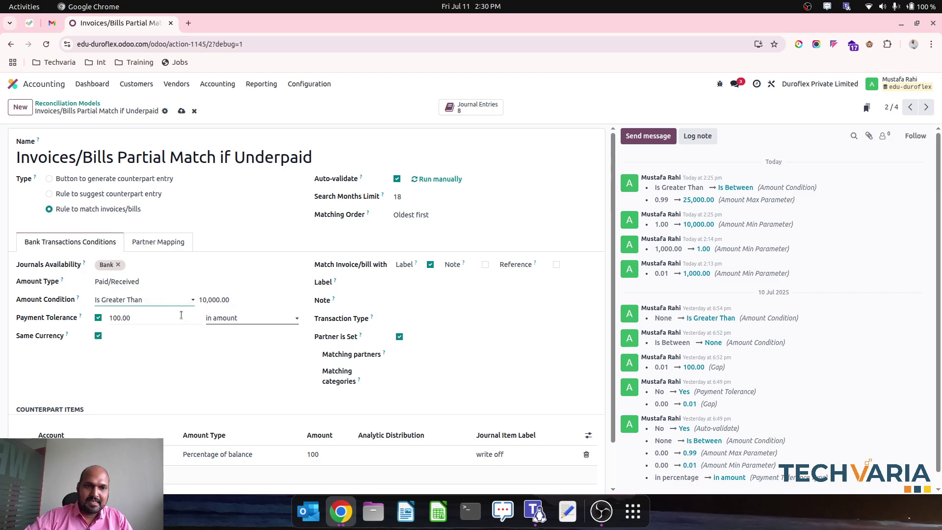
left_click(218, 298)
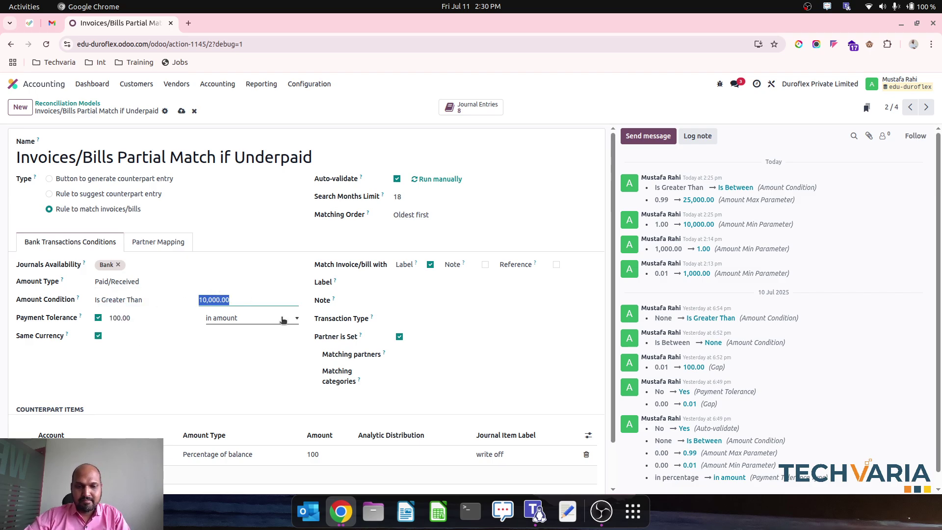
type("10")
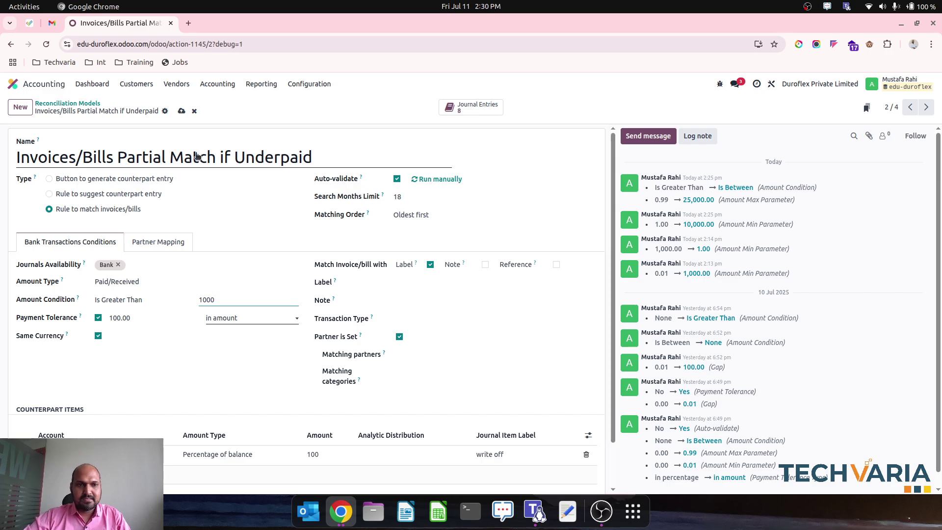
left_click(181, 110)
left_click_drag(179, 252, 169, 343)
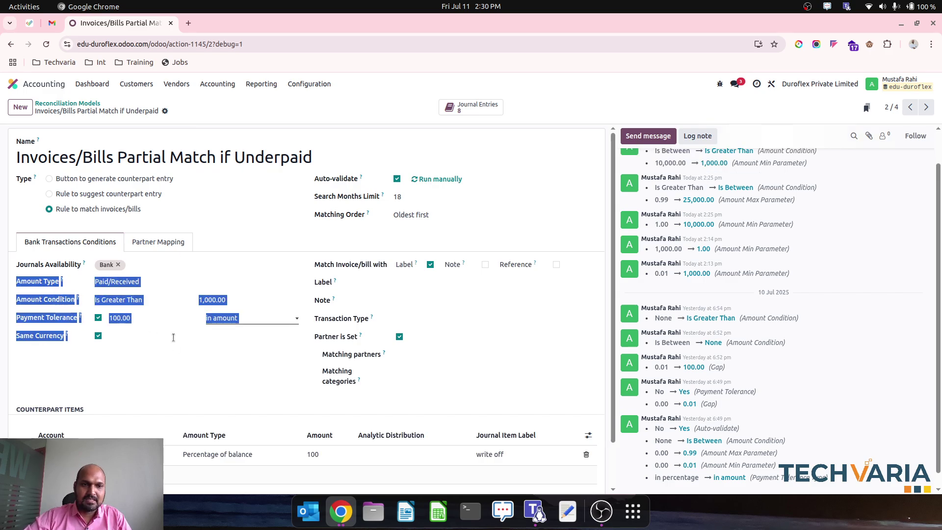
left_click(175, 368)
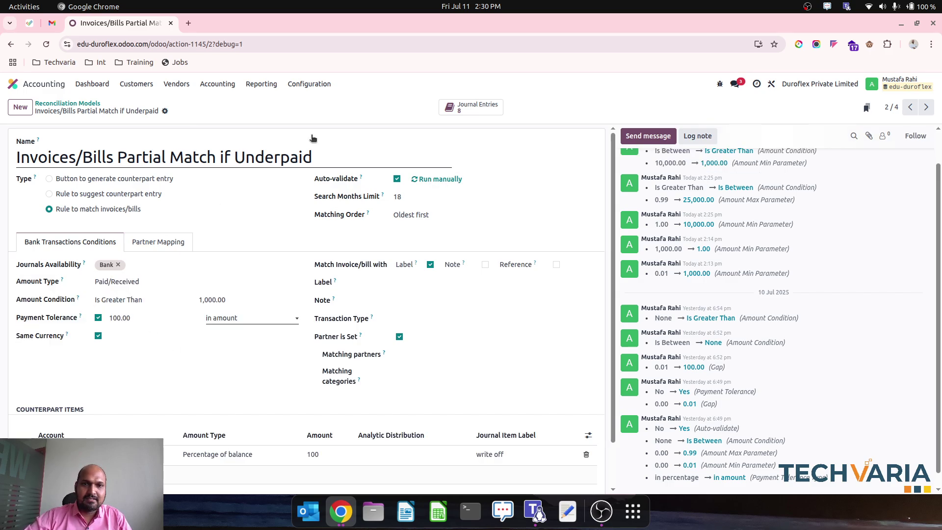
Reopen the unreconciled bank transaction and examine the details of its 100201 Bank line
left_click(92, 84)
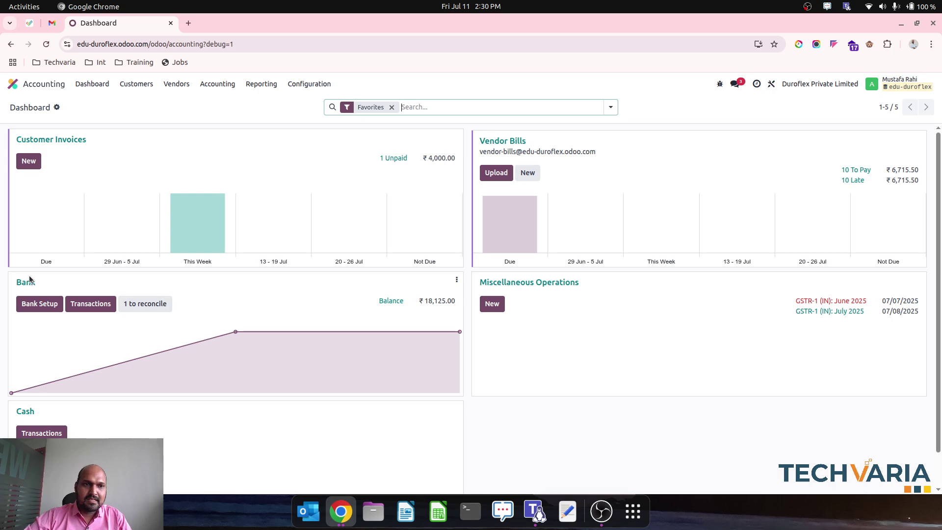
left_click(144, 305)
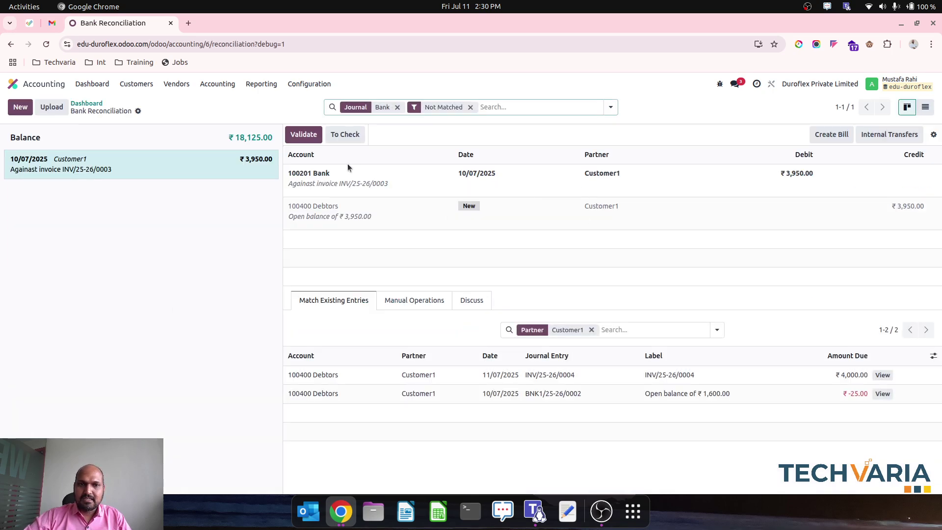
left_click(353, 179)
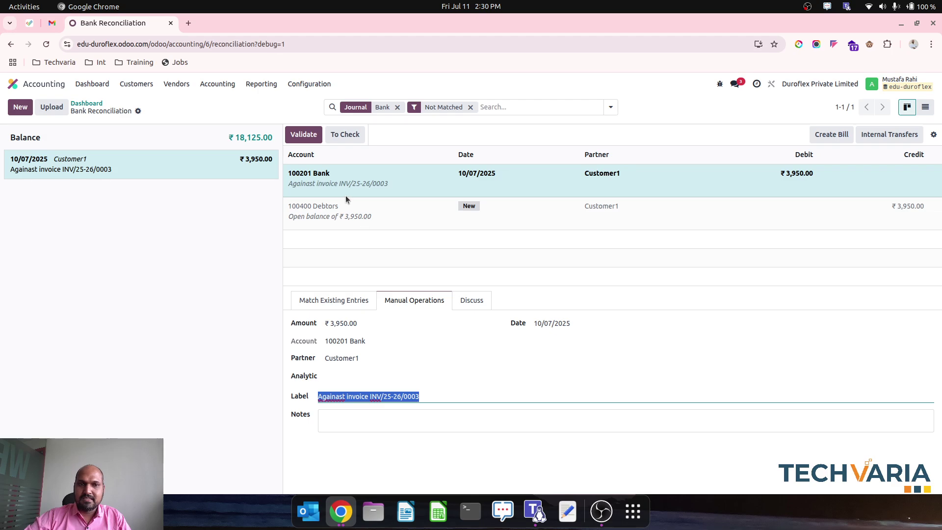
Return to the "Invoices/Bills Partial Match if Underpaid" model to review its saved conditions and auto-validate settings
left_click(85, 103)
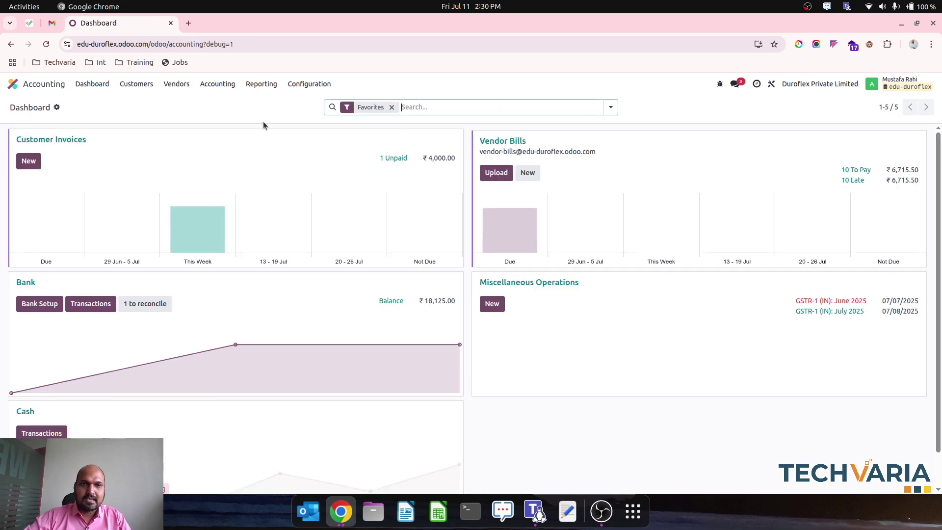
left_click(300, 84)
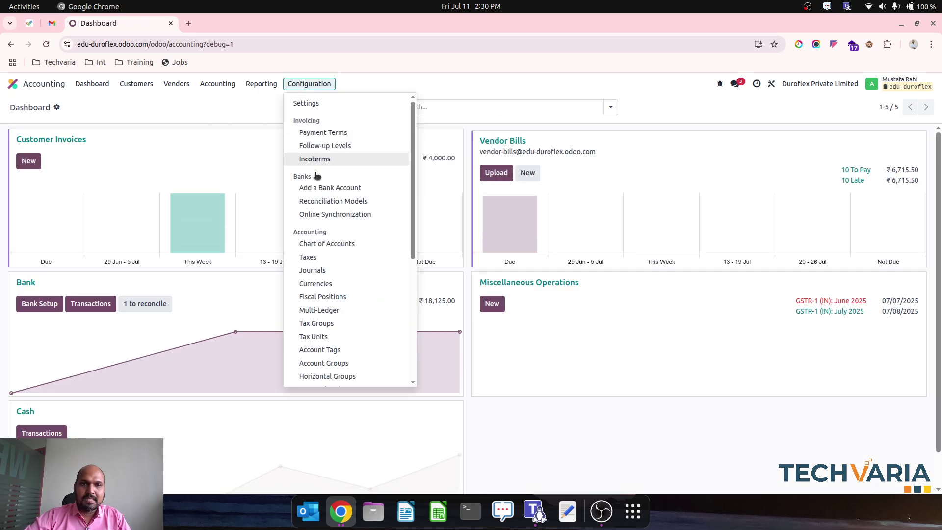
left_click(346, 202)
left_click(356, 169)
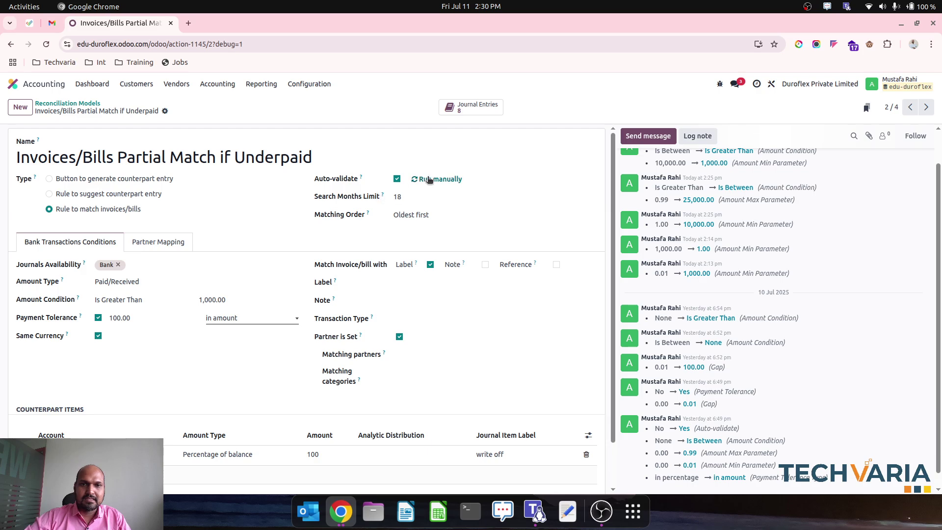
left_click(84, 103)
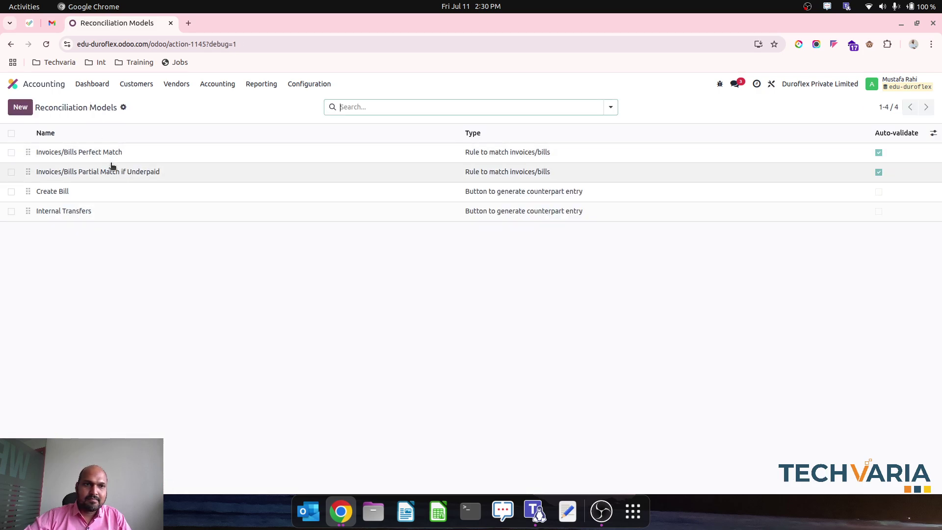
Start another transaction from the Bank journal's items to reconcile, with Customer1 as partner and an amount of 3,980
left_click(95, 89)
left_click(139, 303)
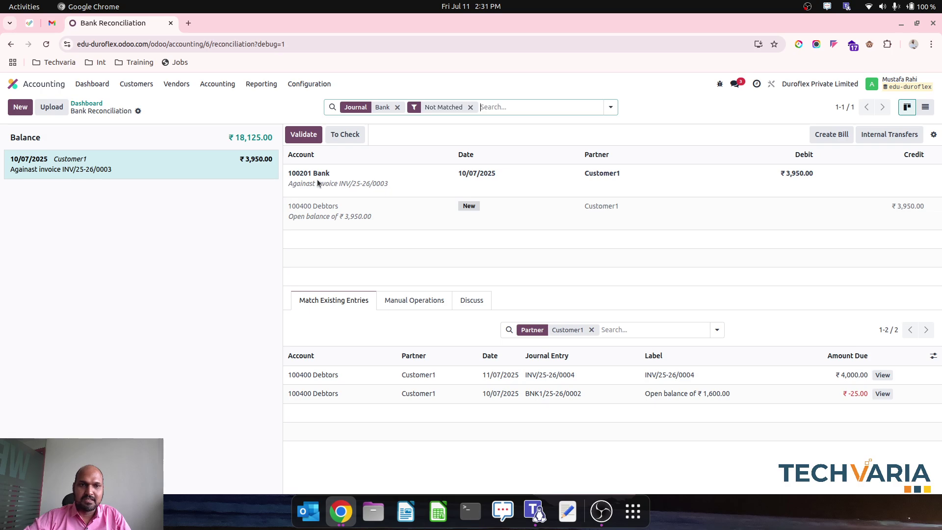
left_click(20, 108)
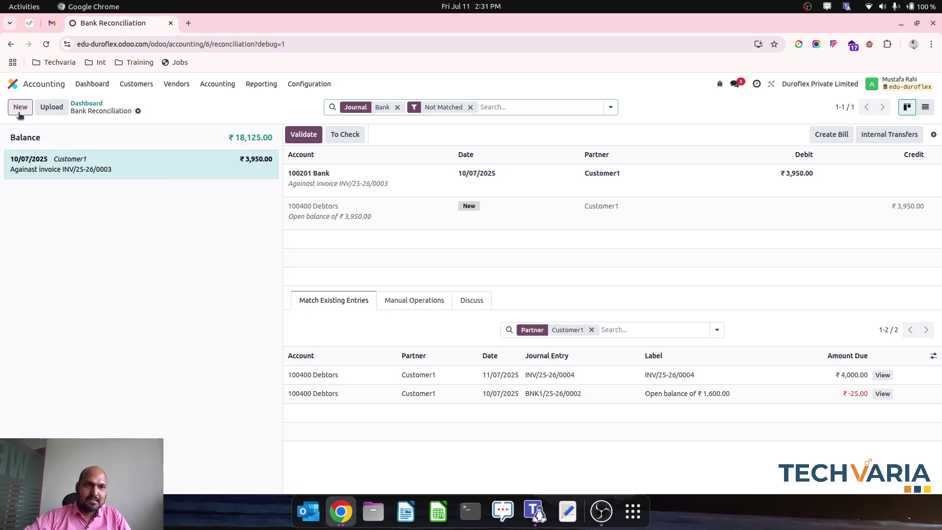
left_click(101, 162)
type("cus")
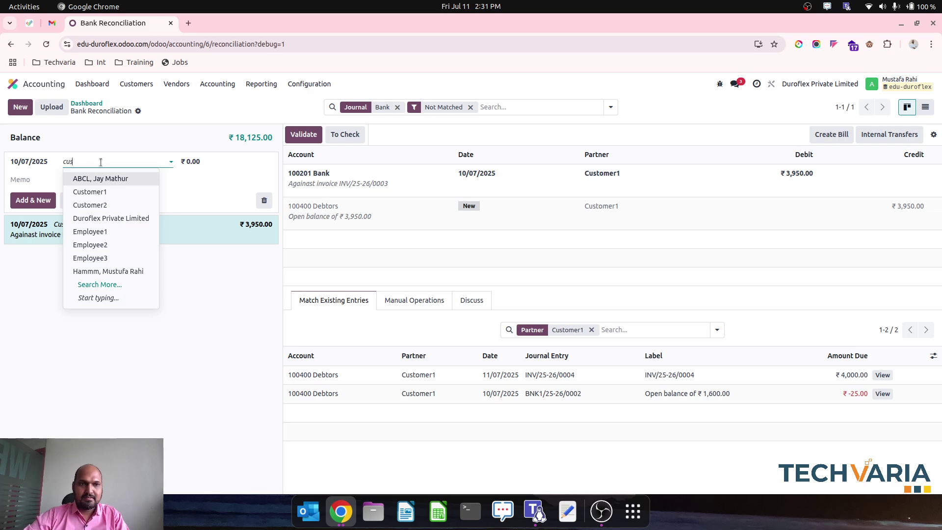
key("Return")
key("Tab")
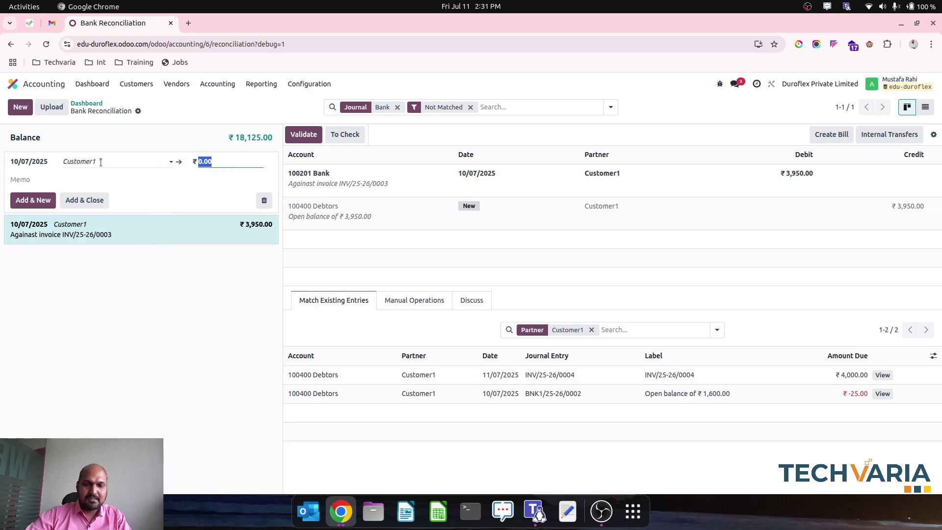
type("3,")
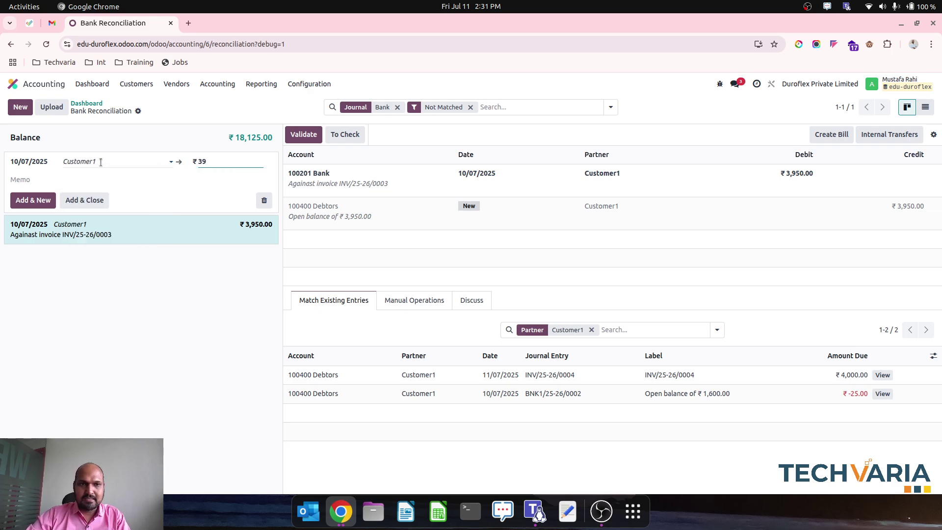
type("980")
key("Tab")
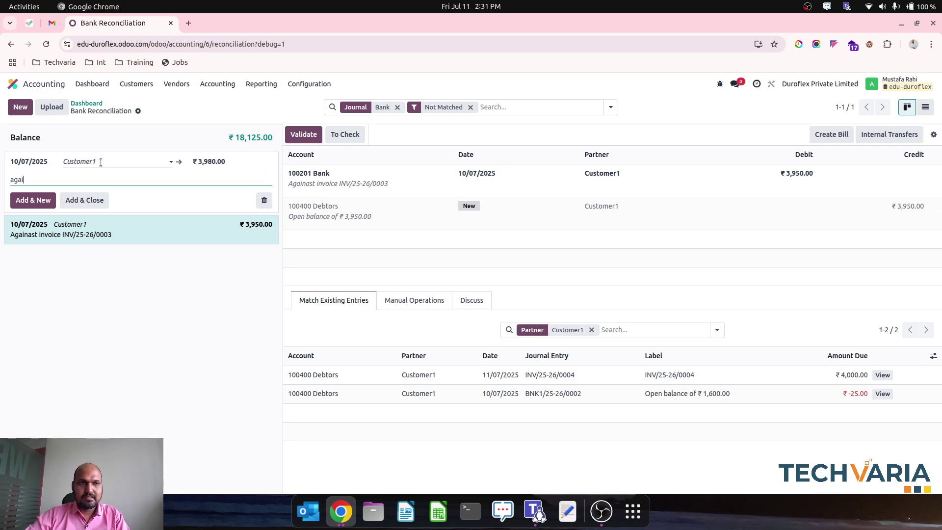
Label the new 3,980 bank transaction "against invoice INV/25-26/0003", save it and return to the accounting dashboard
type("against invoice")
type("INV/25-26/0003")
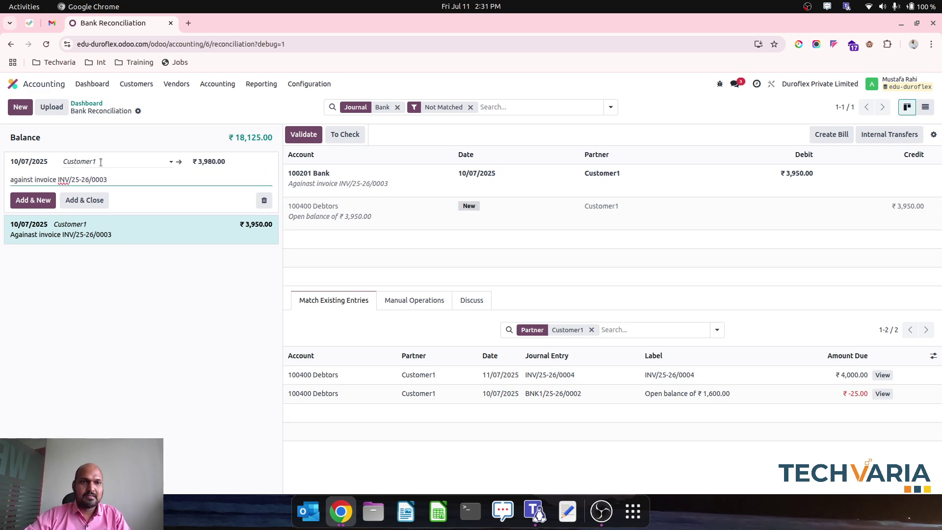
left_click(173, 108)
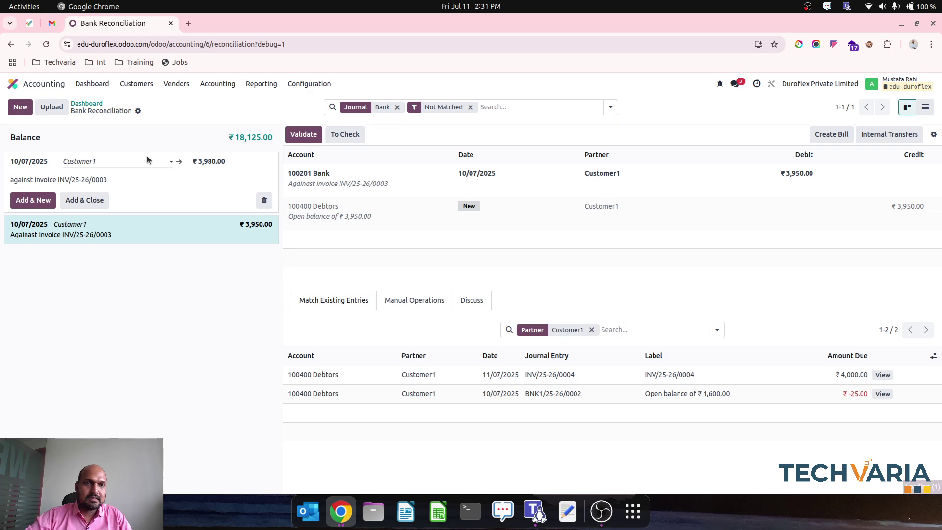
left_click(86, 103)
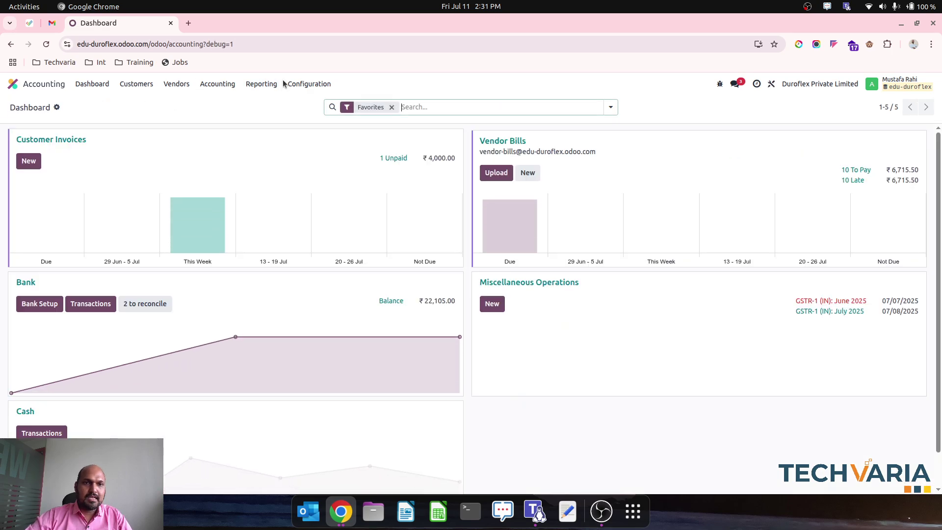
Check the "Invoices/Bills Partial Match if Underpaid" model's settings and reopen the Bank journal's items to reconcile
left_click(308, 84)
left_click(330, 199)
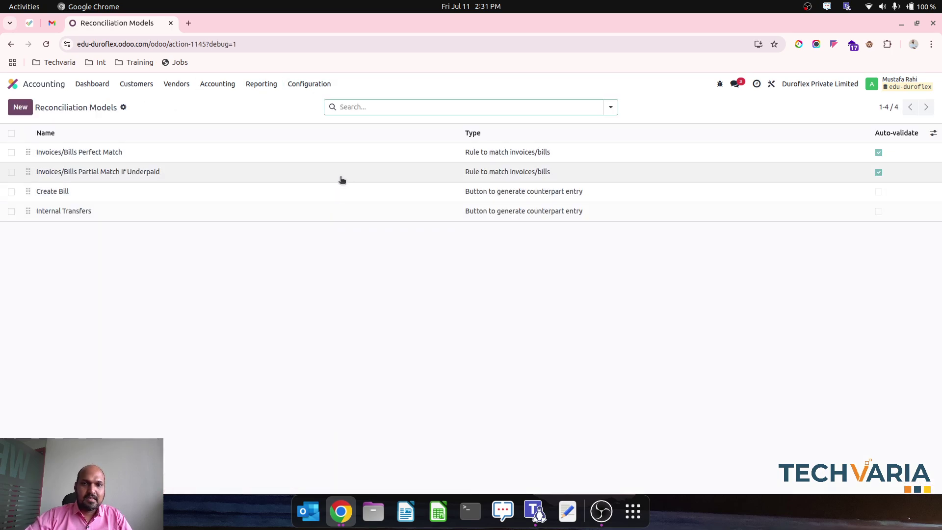
left_click(342, 179)
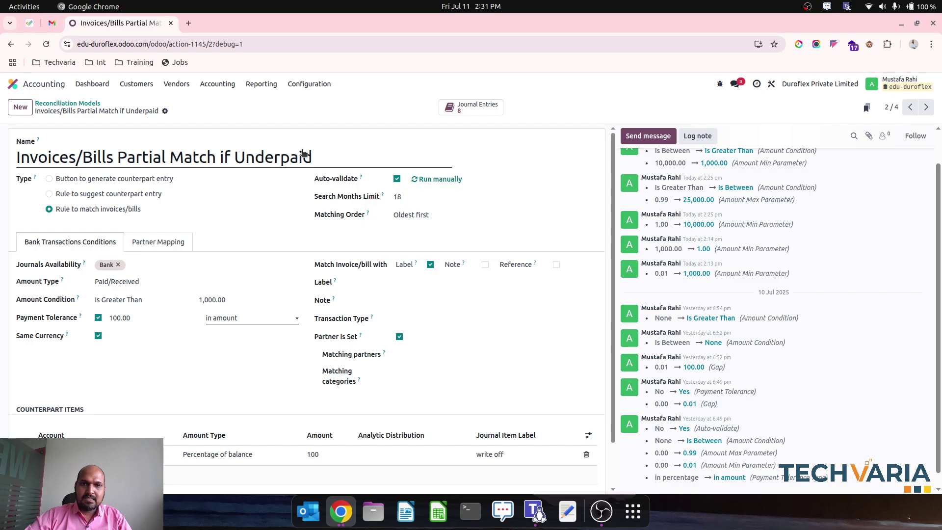
left_click(92, 84)
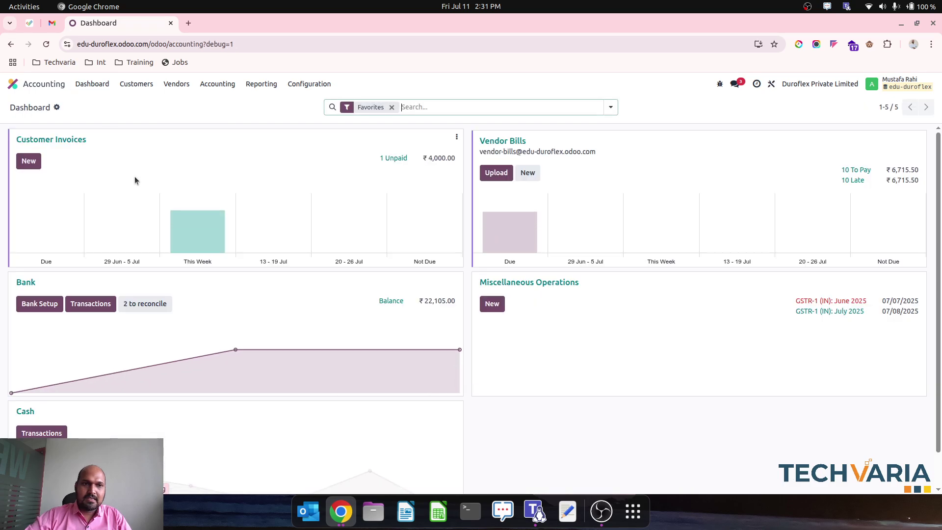
left_click(146, 304)
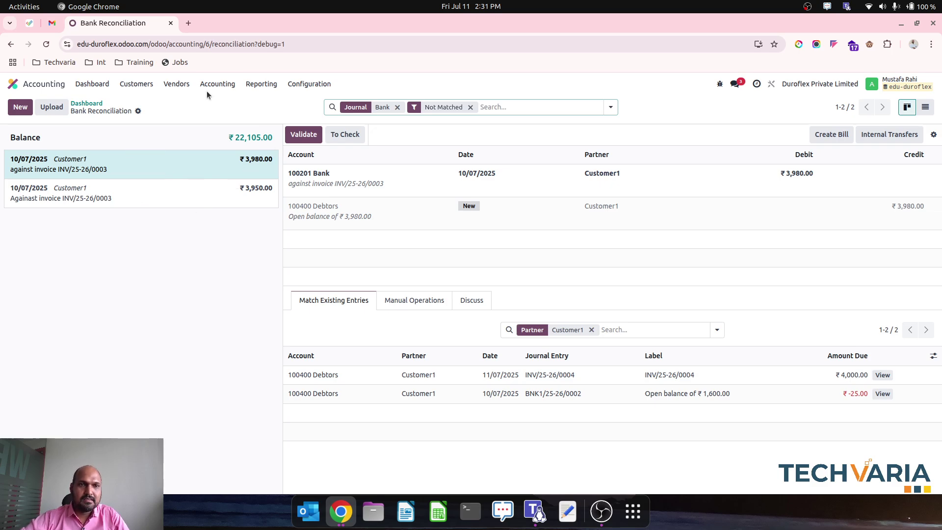
Open customer invoice INV/25-26/0004 and check its amount due and outstanding credits
left_click(137, 84)
left_click(147, 101)
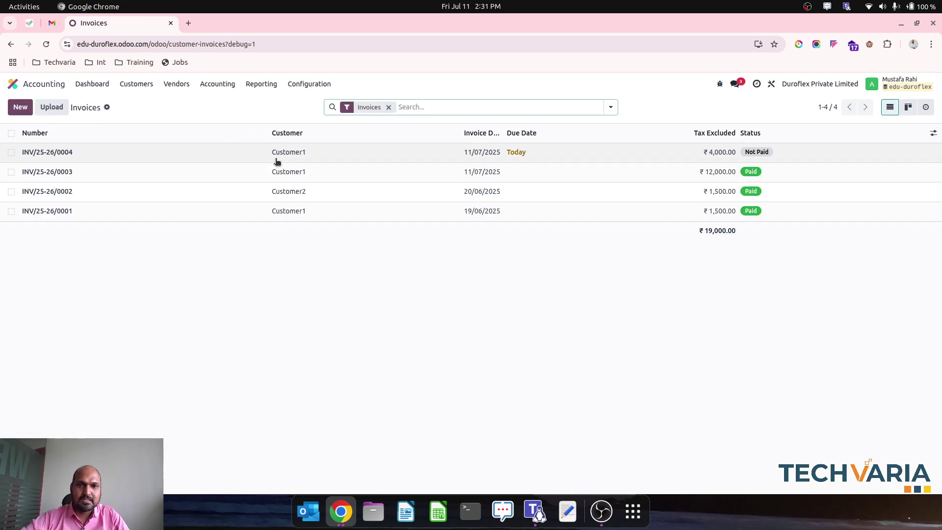
left_click(278, 158)
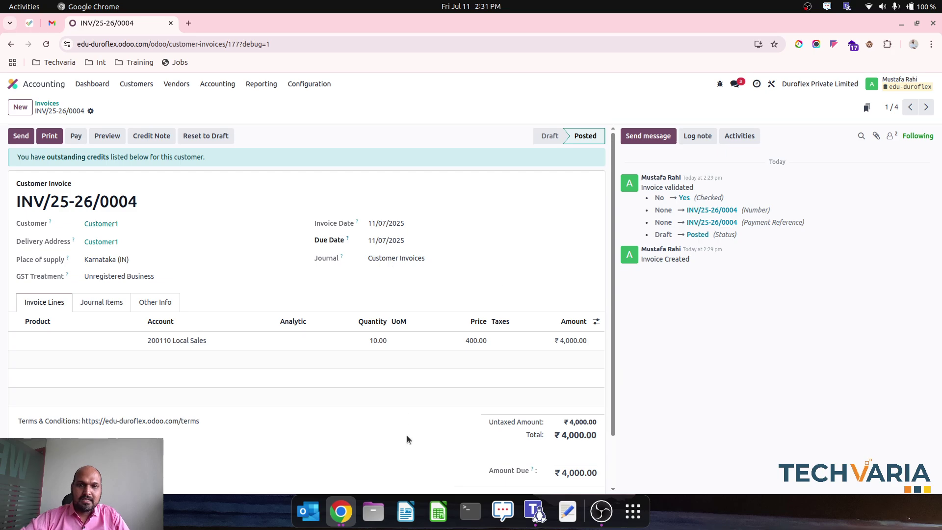
scroll(407, 435, "down", 2)
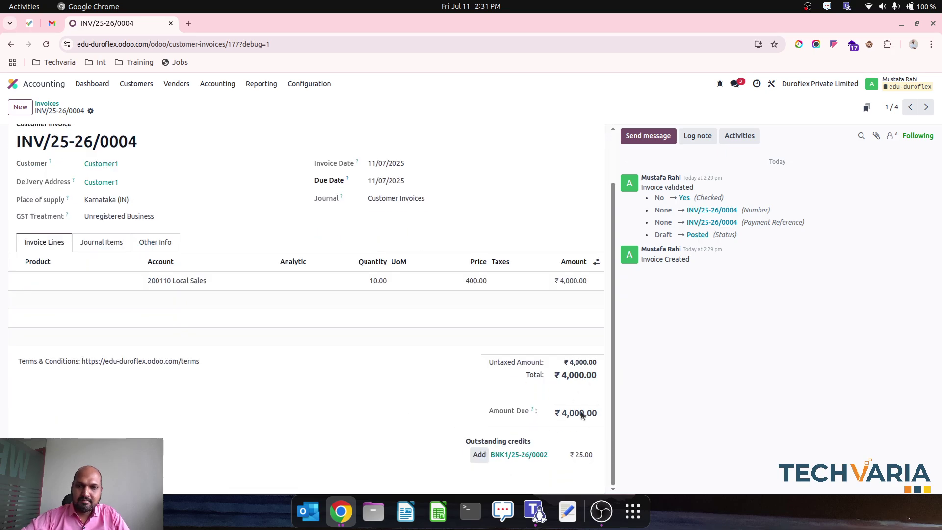
Review the underpaid partial-match model's amount condition options, payment tolerance and counterpart items
left_click(93, 85)
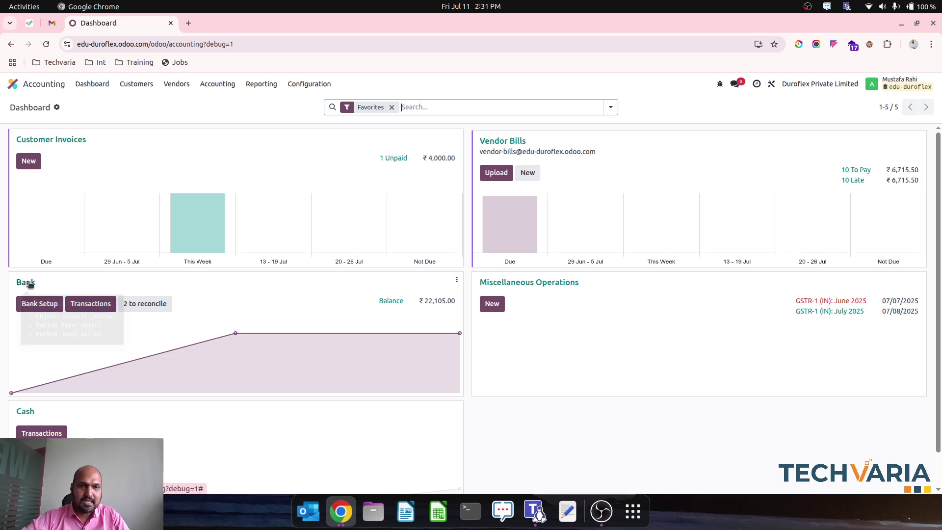
left_click(310, 84)
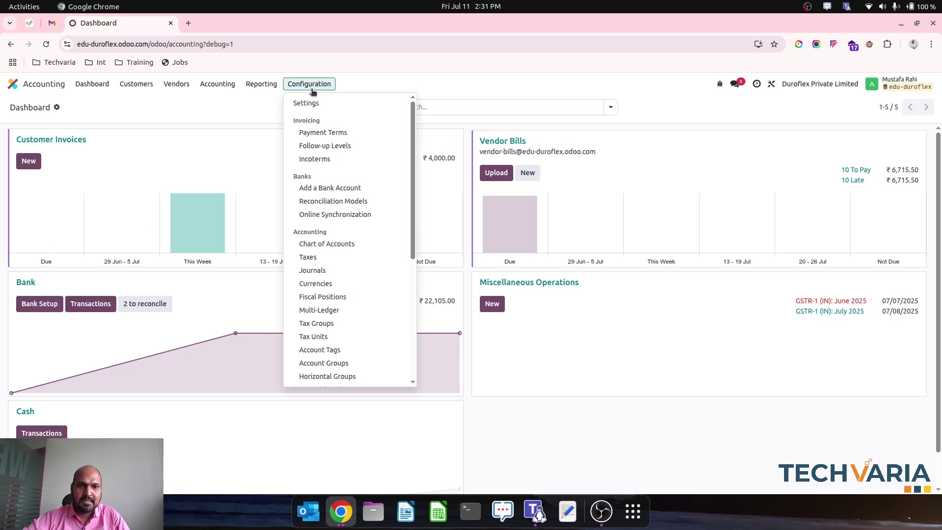
left_click(330, 200)
left_click(277, 178)
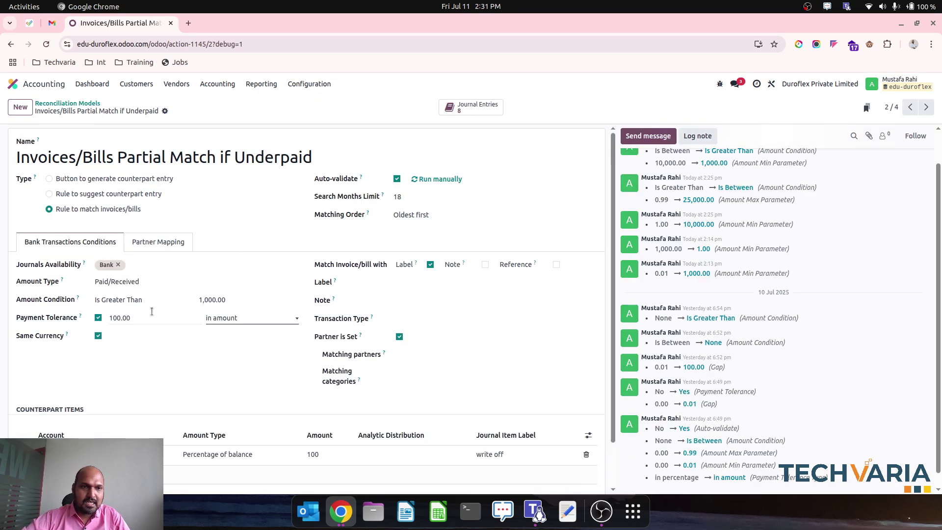
left_click(129, 300)
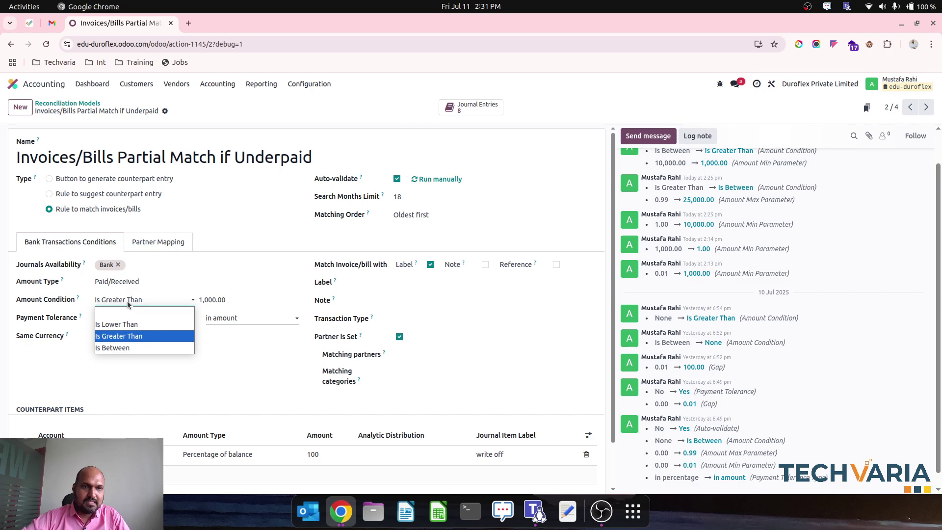
left_click(128, 302)
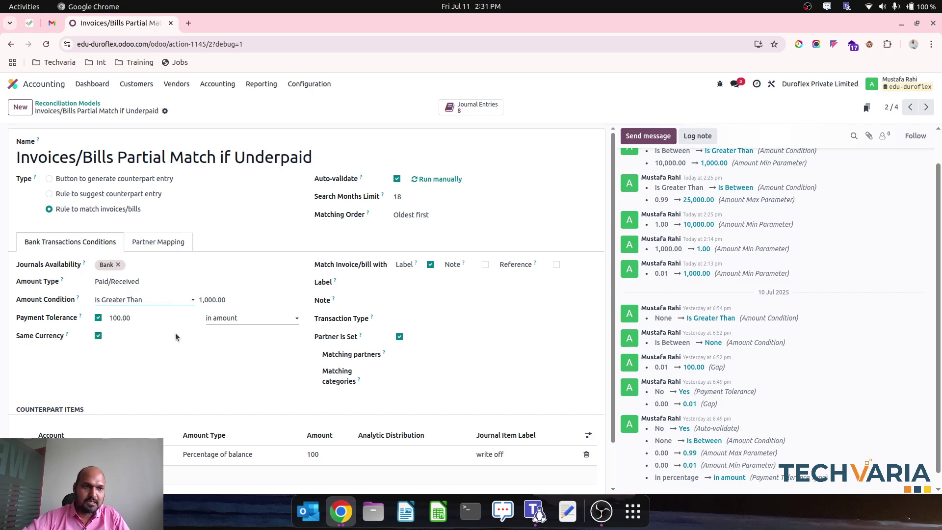
scroll(204, 372, "down", 1)
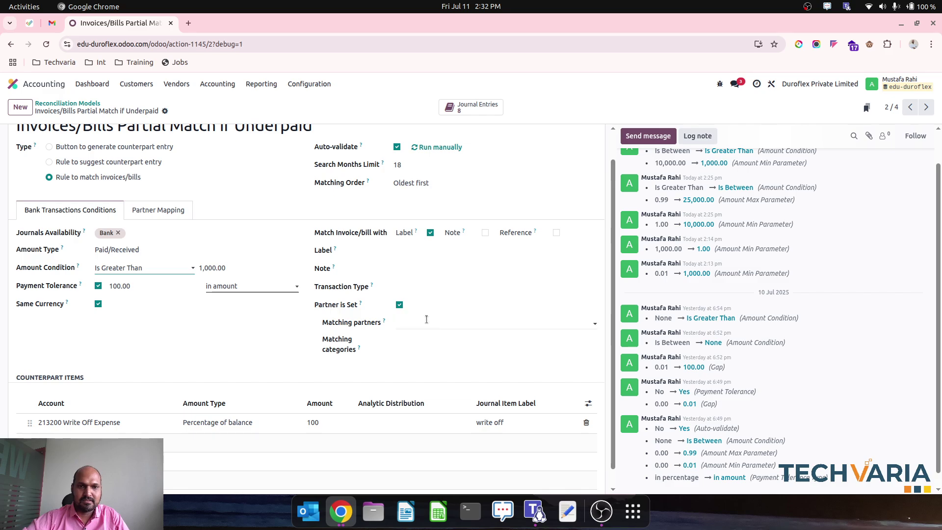
scroll(296, 219, "up", 2)
Reopen the Bank journal's items to reconcile and compare the 3,980 and 3,950 transactions' proposed entries
left_click(92, 84)
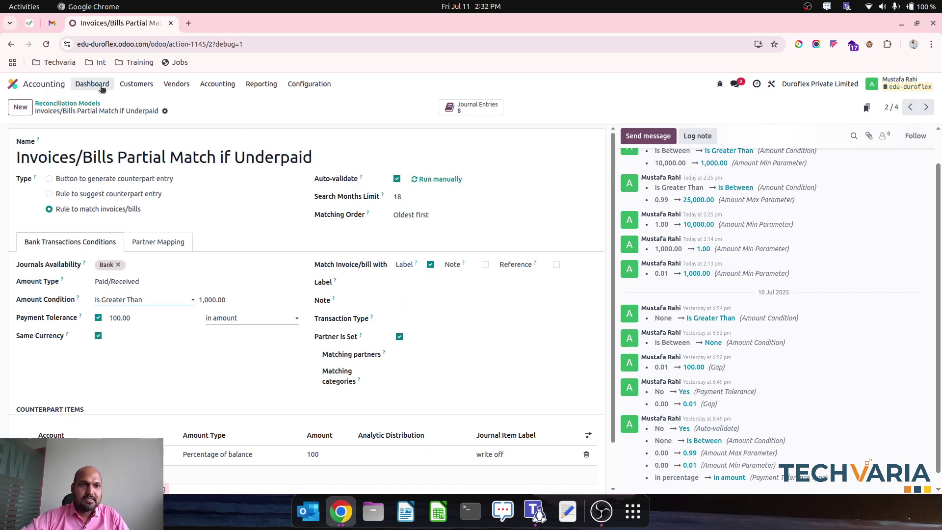
left_click(144, 303)
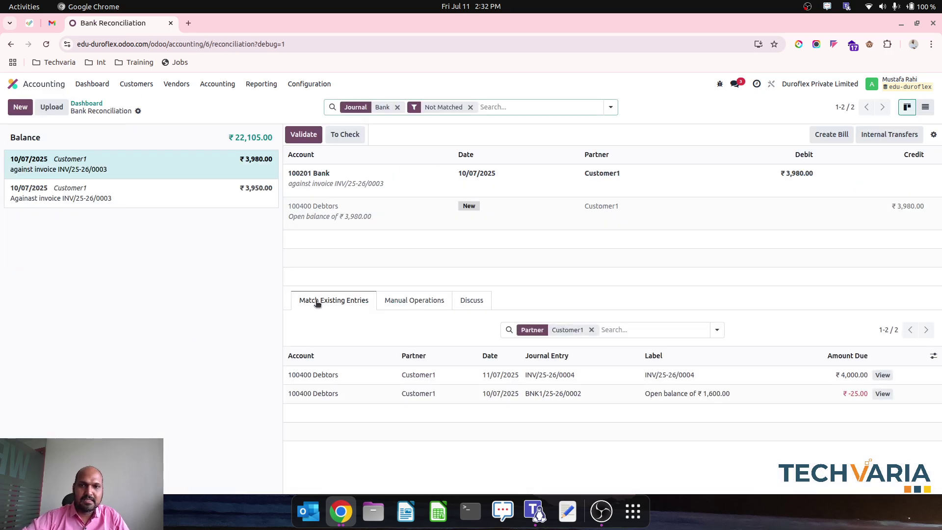
left_click(221, 199)
left_click(224, 164)
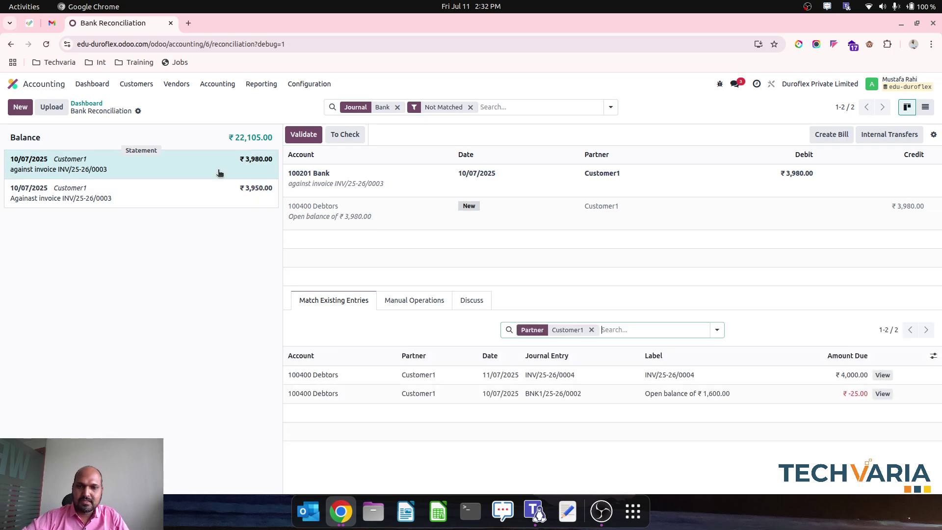
left_click(215, 192)
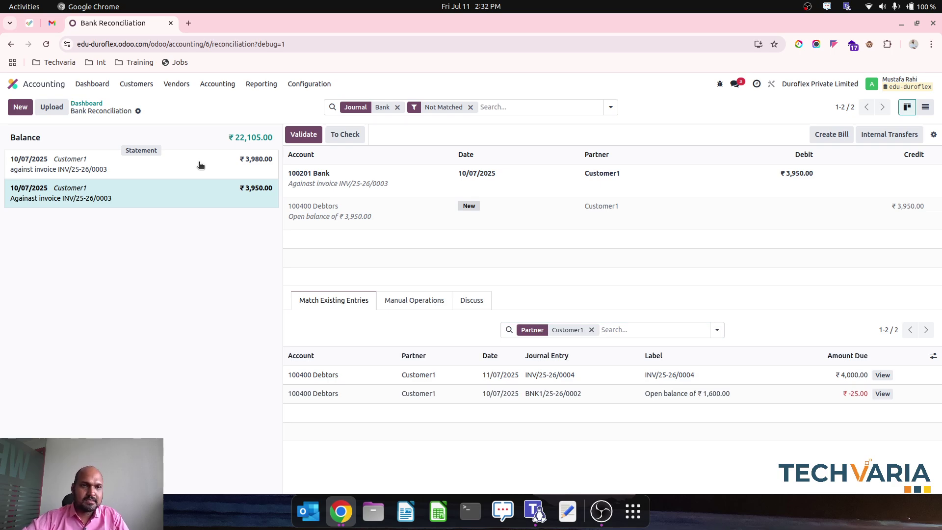
left_click(200, 165)
Run the "Invoices/Bills Partial Match if Underpaid" model manually, turn off its auto-validate option and leave the form
left_click(304, 84)
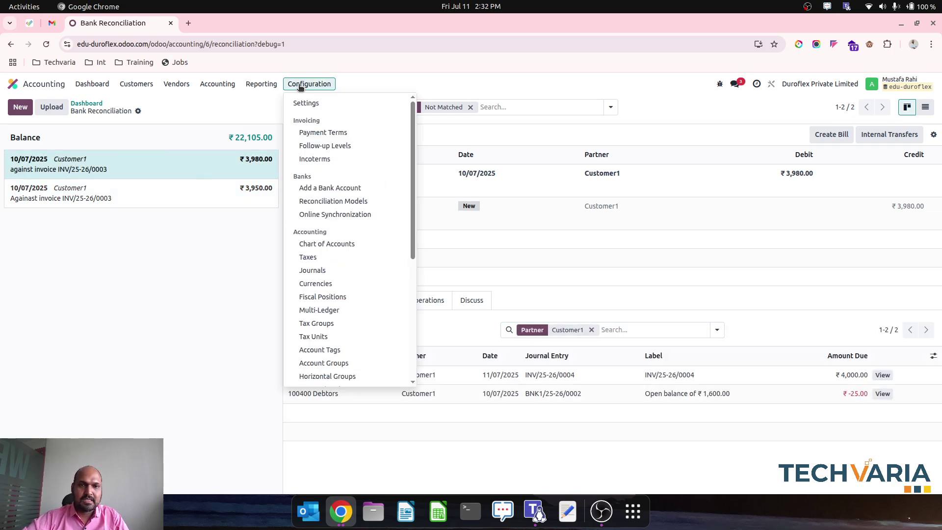
left_click(331, 202)
left_click(260, 171)
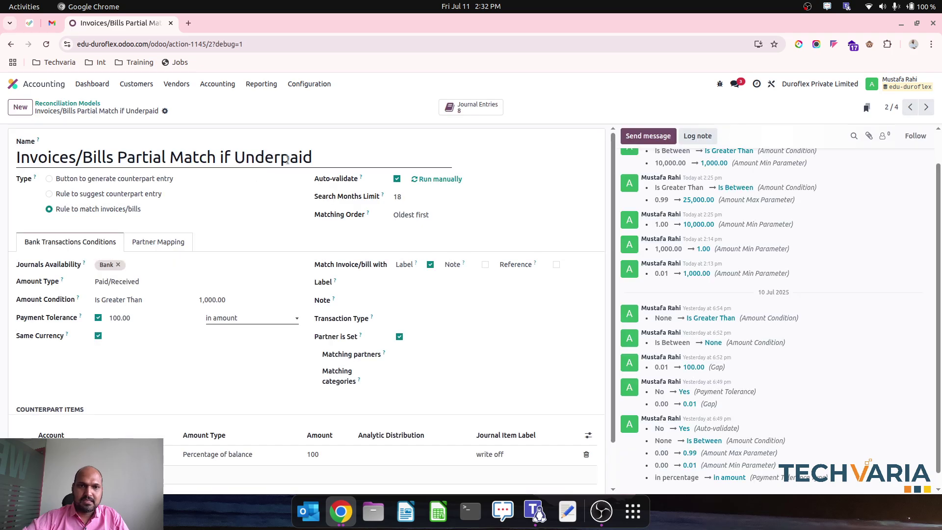
left_click(427, 179)
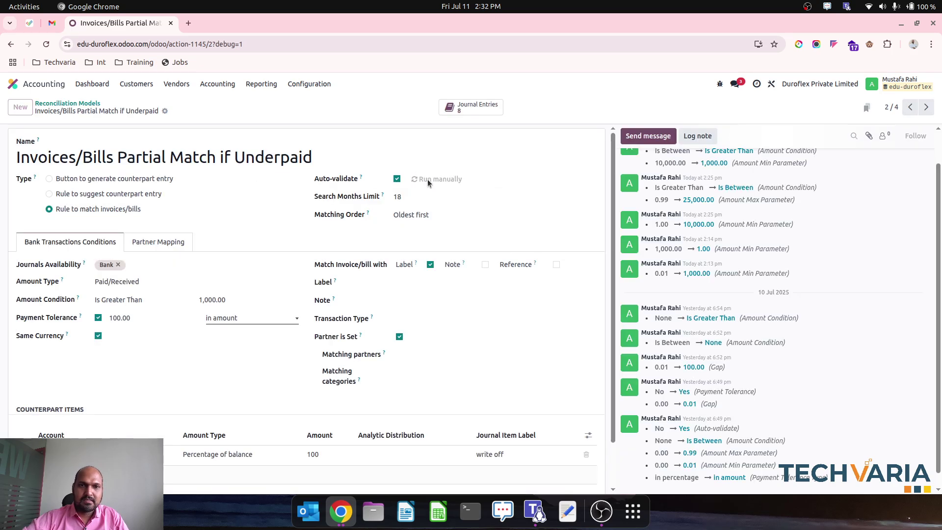
left_click(396, 179)
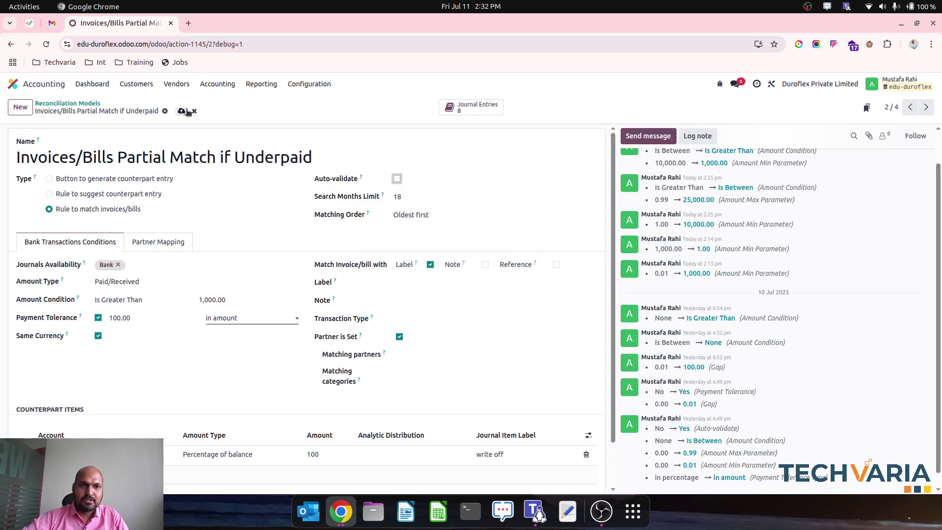
left_click(104, 83)
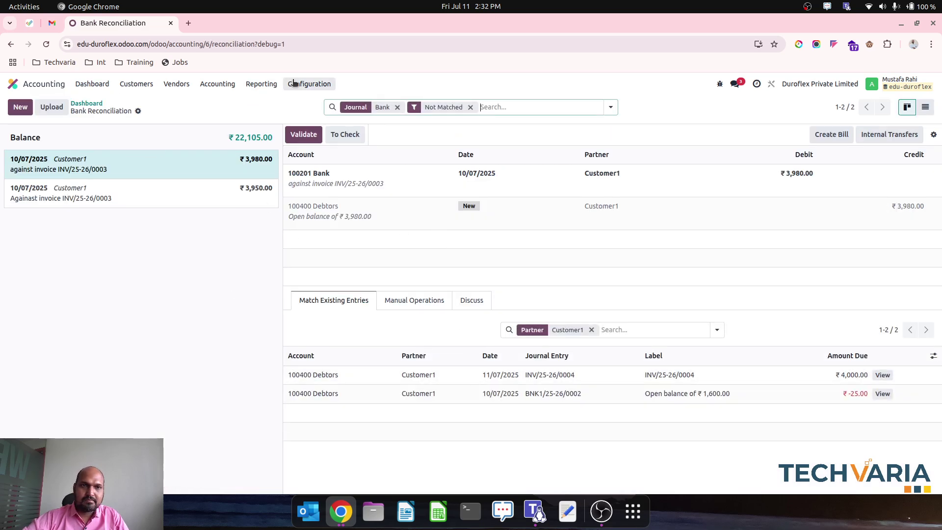
Try clearing the label of the 3,950 transaction's 100400 Debtors line, and remove the edited line
left_click(414, 301)
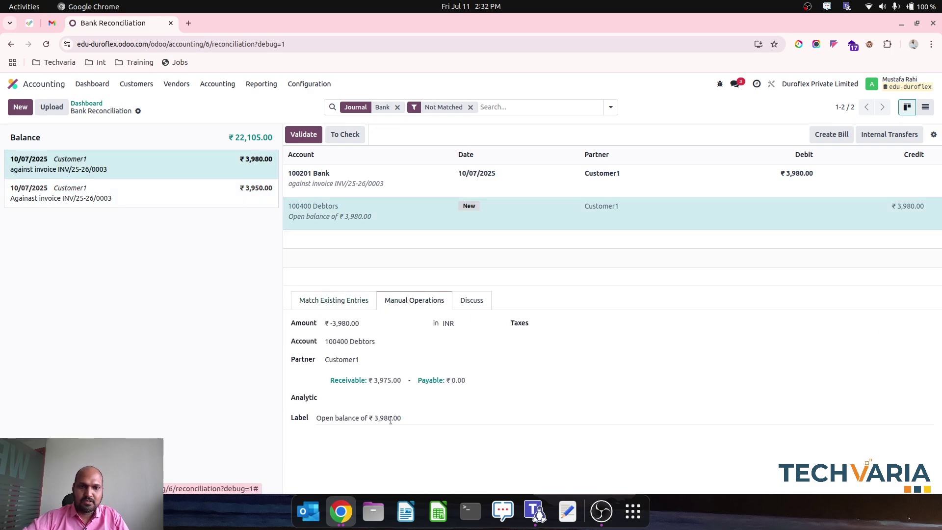
left_click(219, 197)
left_click(342, 211)
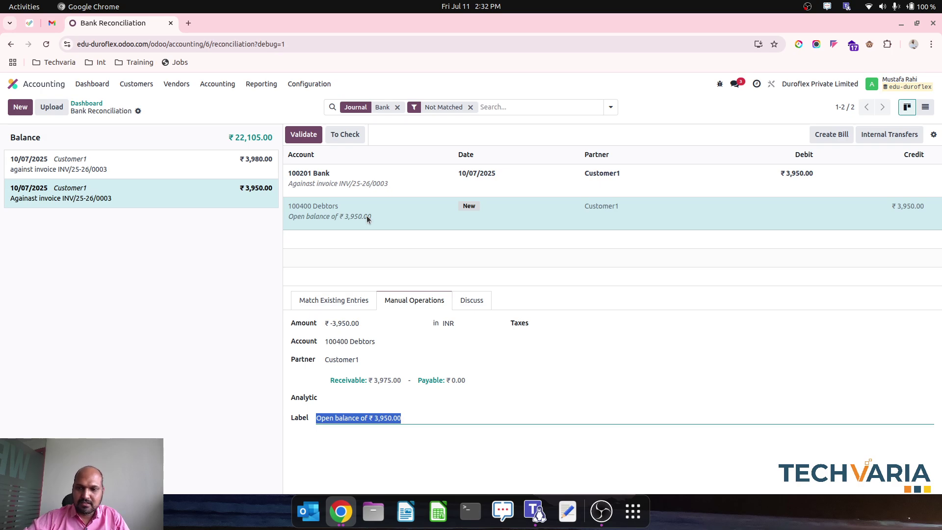
key("BackSpace")
left_click(376, 447)
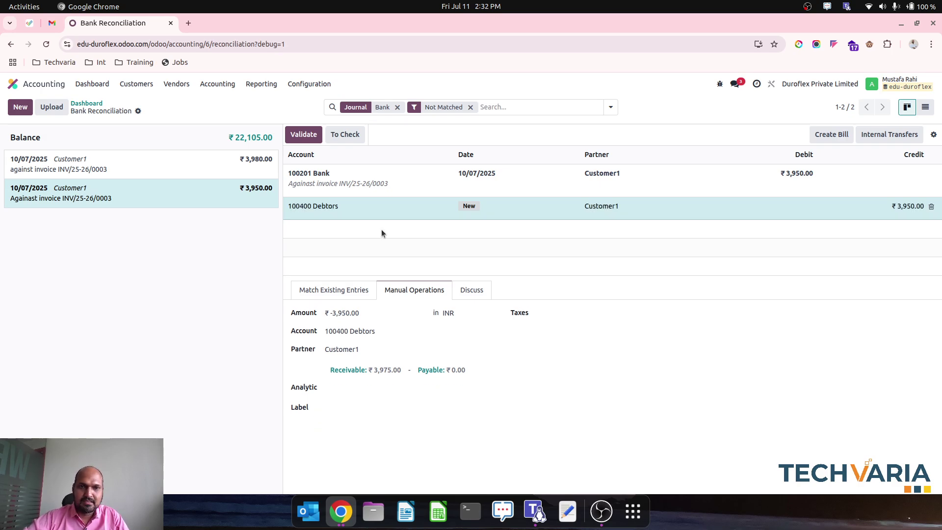
left_click(374, 211)
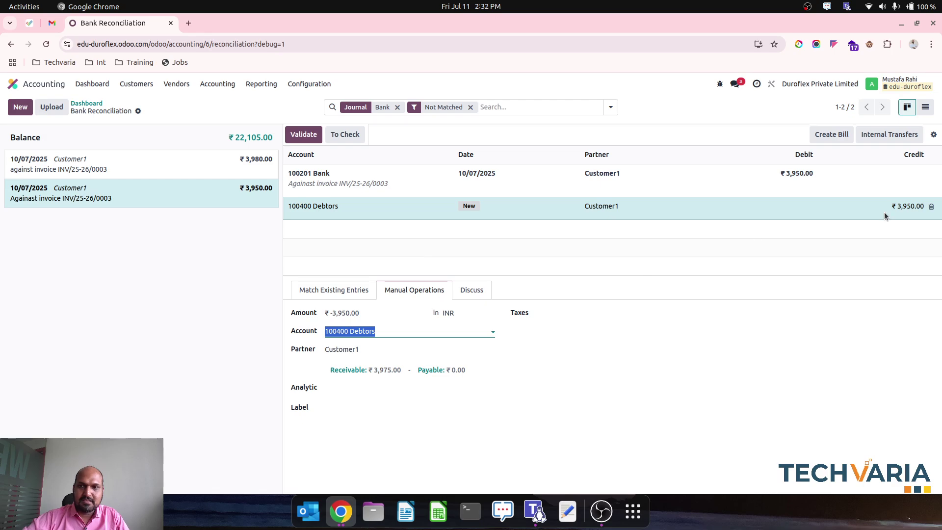
left_click(935, 210)
left_click(931, 208)
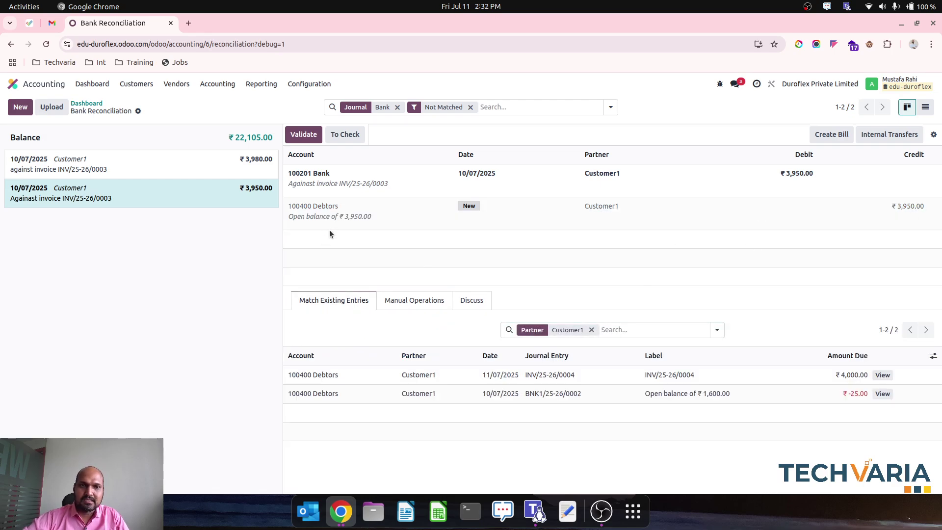
Clear the label of the 100400 Debtors counterpart line on the 3,980 bank transaction
left_click(147, 163)
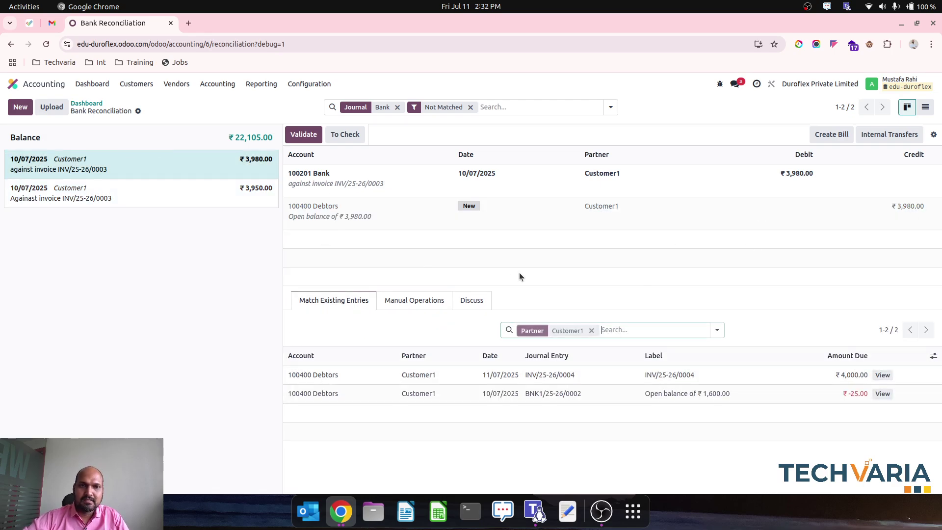
left_click(826, 225)
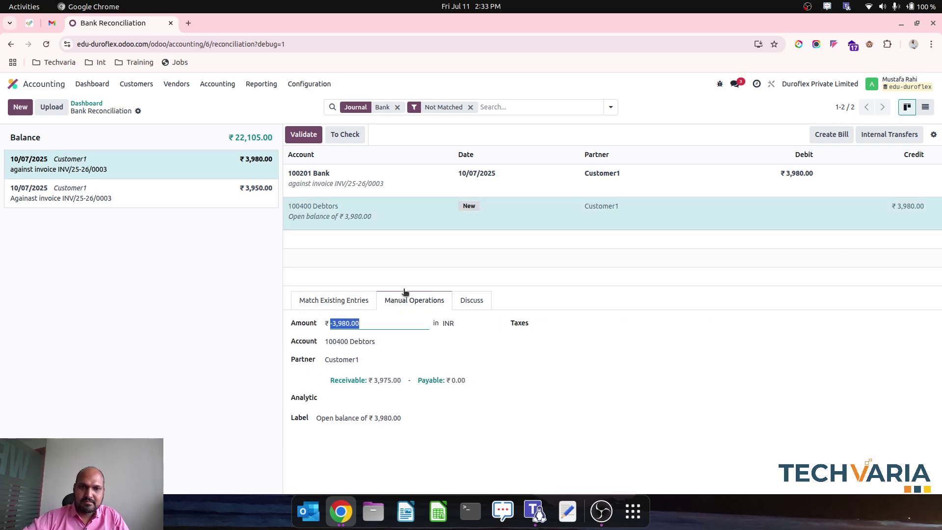
left_click(448, 413)
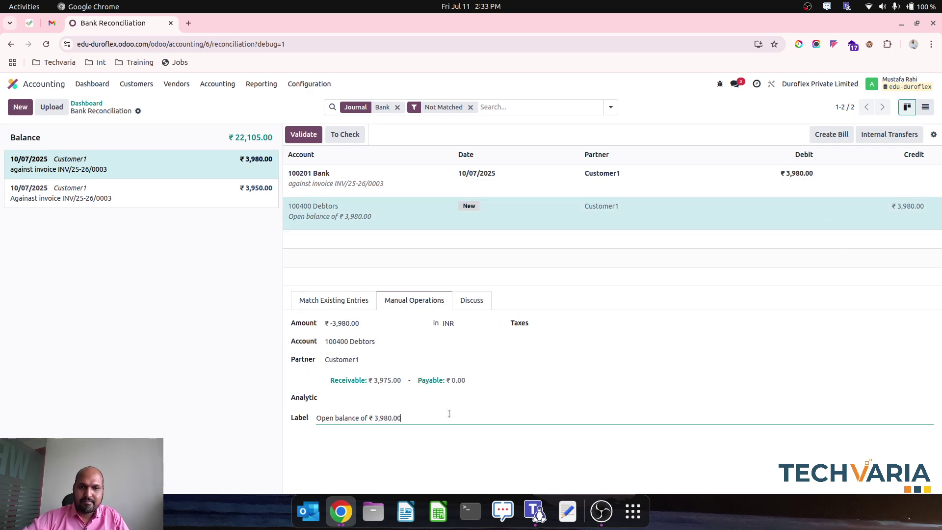
key("BackSpace")
key("BackSpace")
key("BackSpace")
key("BackSpace")
key("BackSpace")
key("BackSpace")
key("BackSpace")
key("BackSpace")
key("BackSpace")
key("BackSpace")
key("BackSpace")
key("BackSpace")
key("BackSpace")
key("BackSpace")
key("BackSpace")
key("BackSpace")
key("BackSpace")
key("BackSpace")
key("BackSpace")
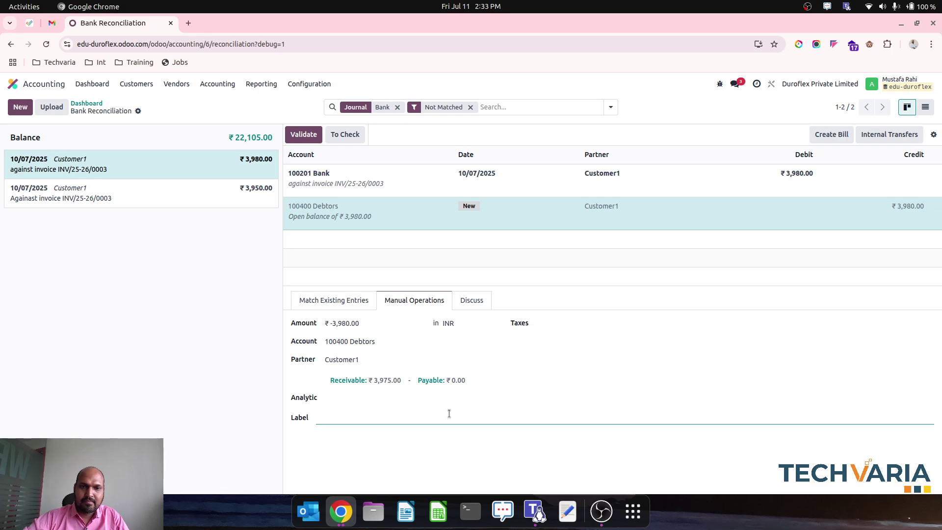
left_click(820, 243)
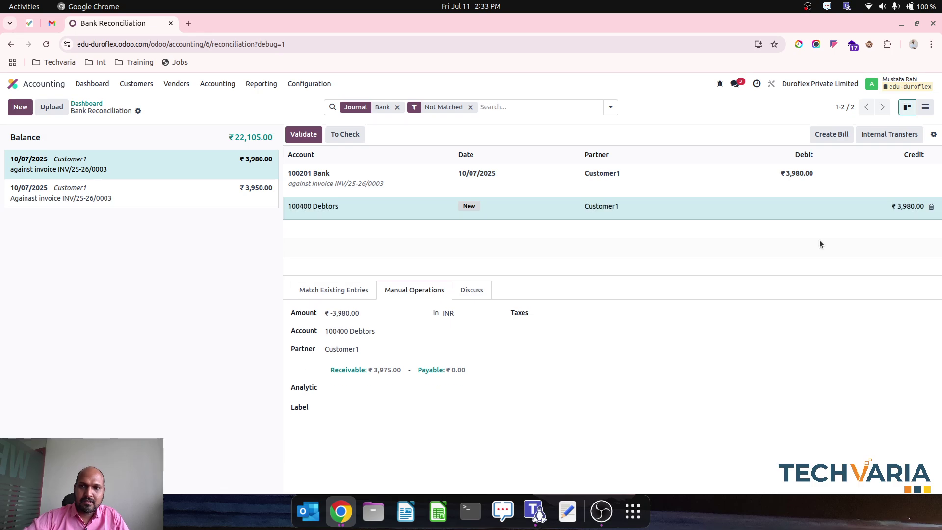
Remove the edited 100400 Debtors line from the 3,980 transaction and reopen the Bank journal's items to reconcile
left_click(931, 207)
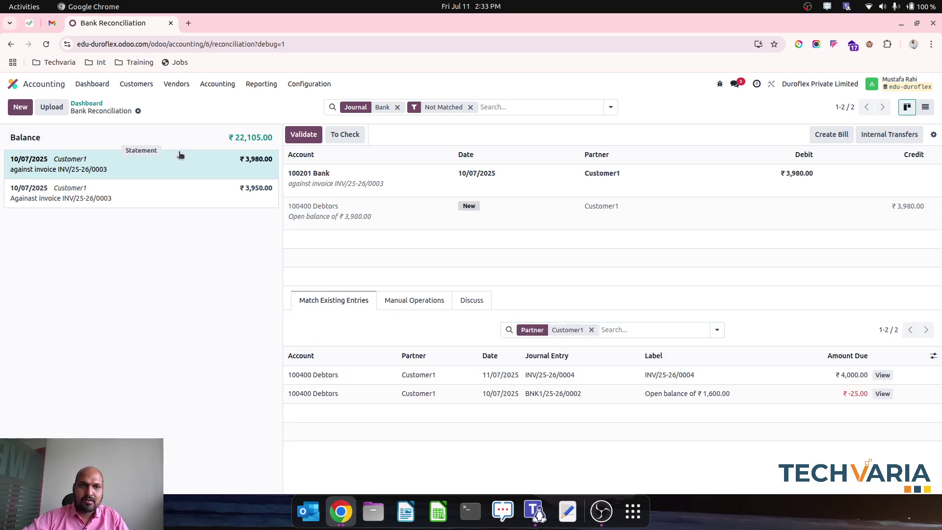
left_click(91, 104)
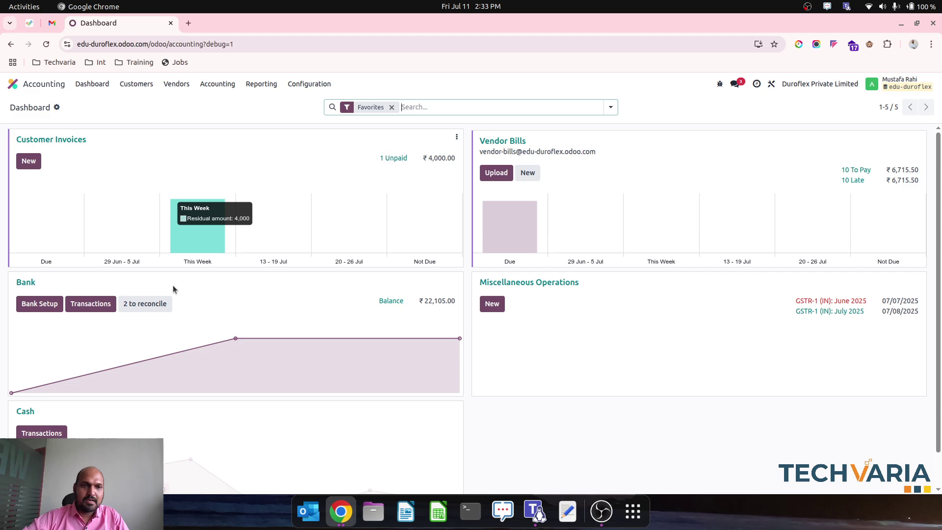
left_click(154, 307)
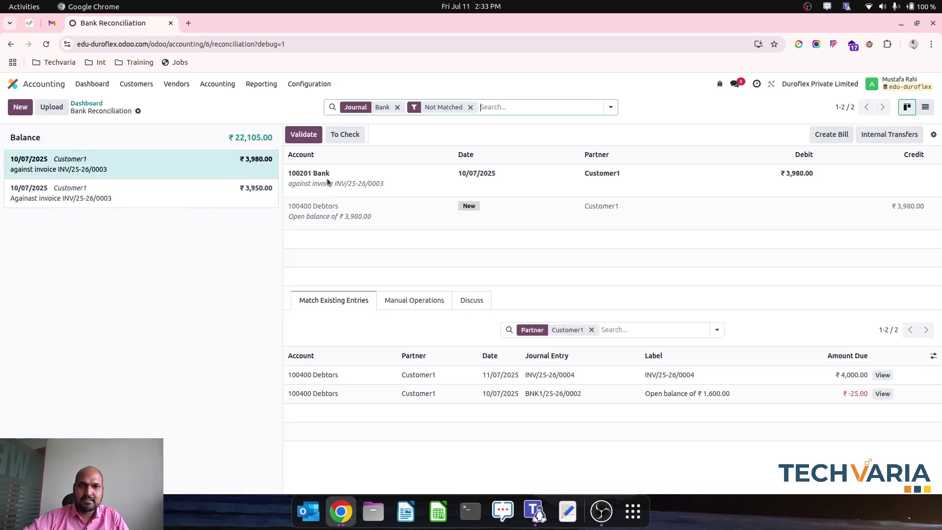
Examine the Debtors counterpart lines and matchable entries of the 3,980 and 3,950 bank transactions
left_click(353, 216)
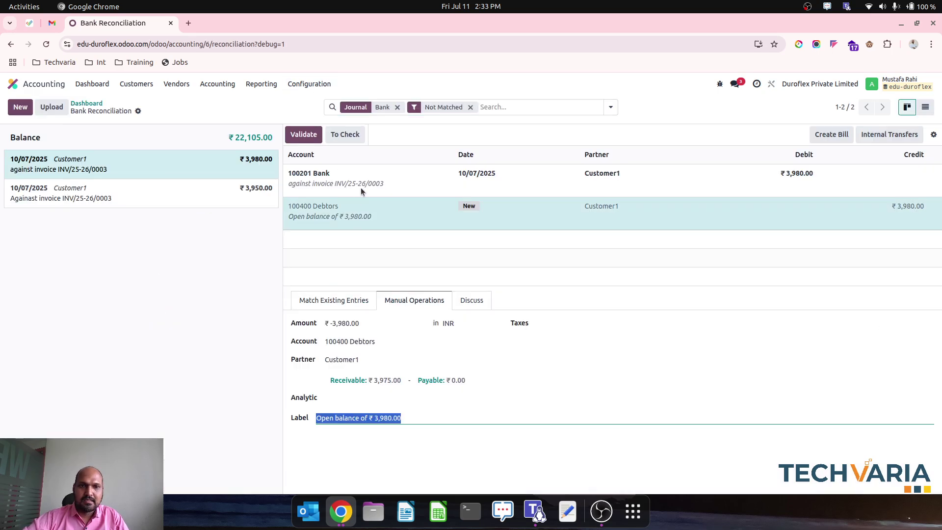
left_click(362, 185)
left_click(245, 195)
left_click(335, 206)
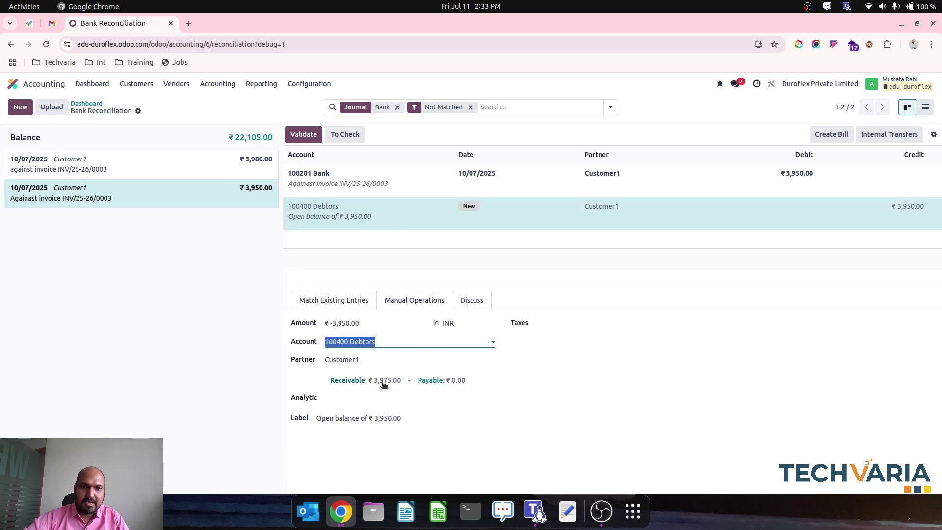
left_click(352, 302)
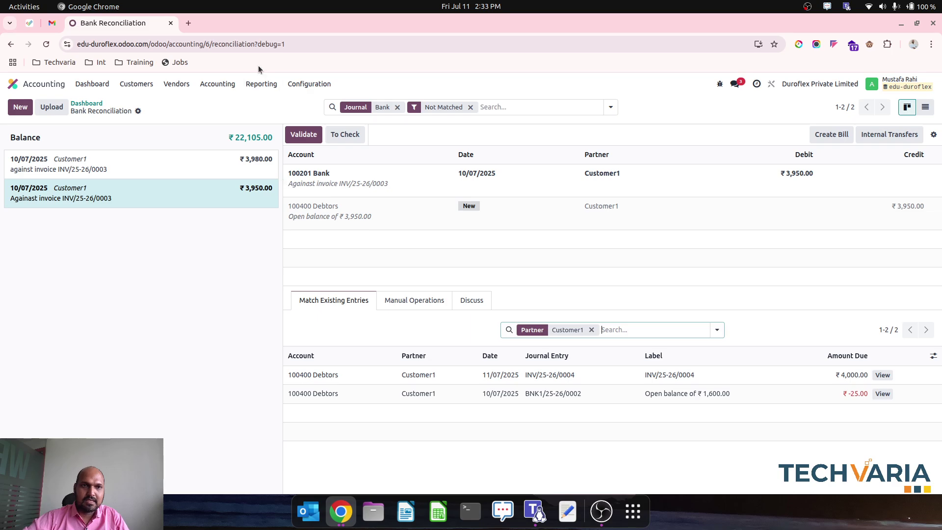
Enable auto-validate on the "Invoices/Bills Partial Match if Underpaid" reconciliation model and return to the accounting dashboard
left_click(309, 84)
left_click(330, 201)
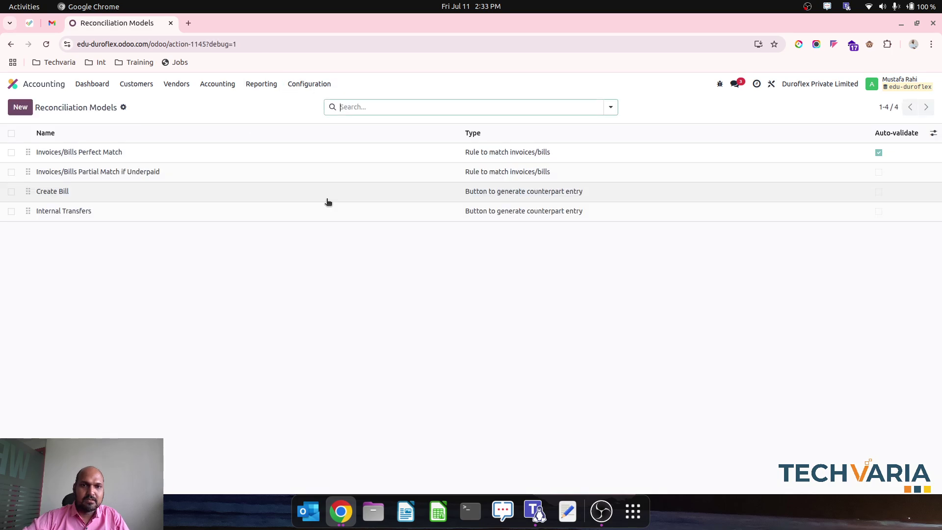
left_click(291, 181)
left_click(396, 179)
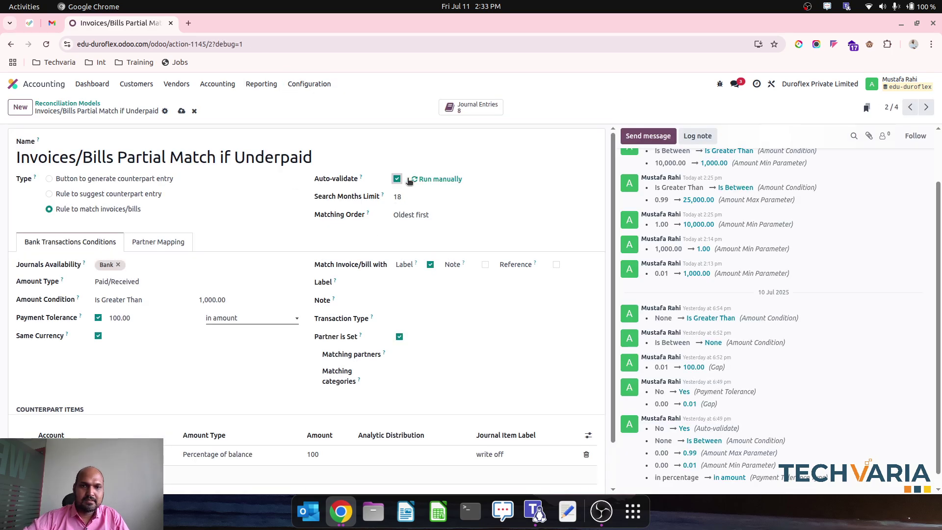
left_click(91, 84)
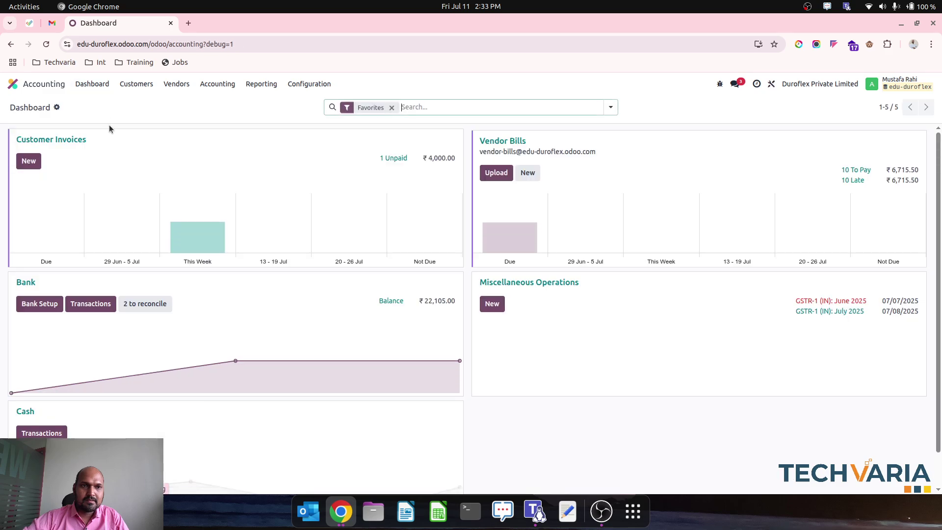
Reopen the Bank journal's unmatched transactions and check the 3,950 and 3,980 payments' counterpart lines, manual operations and discussion
left_click(274, 319)
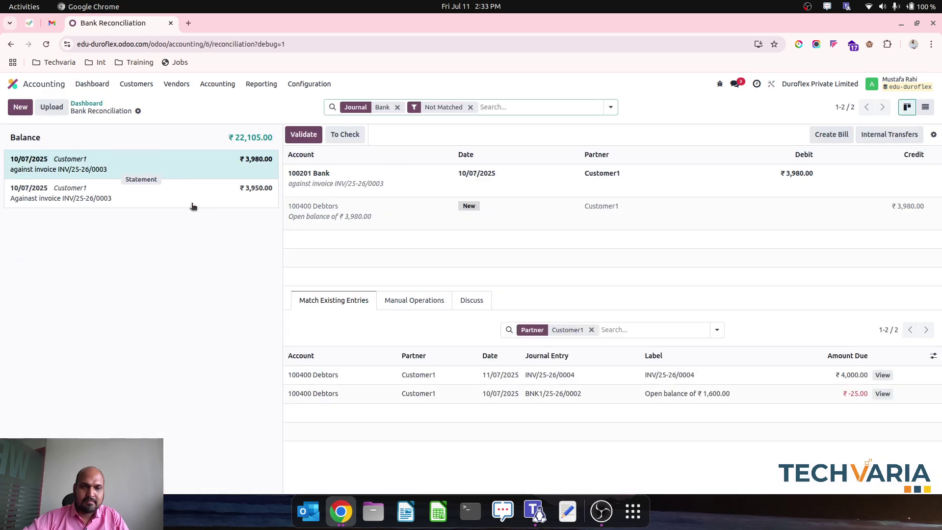
left_click(191, 202)
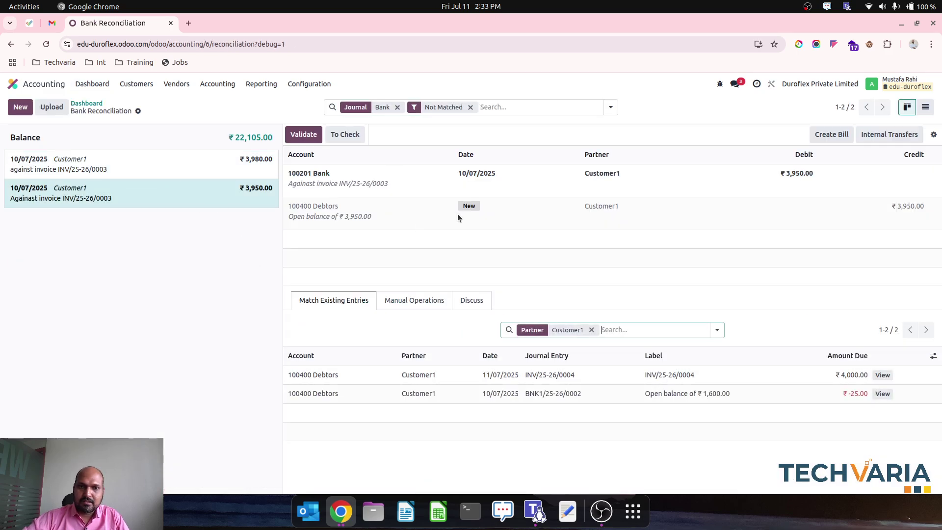
left_click(407, 222)
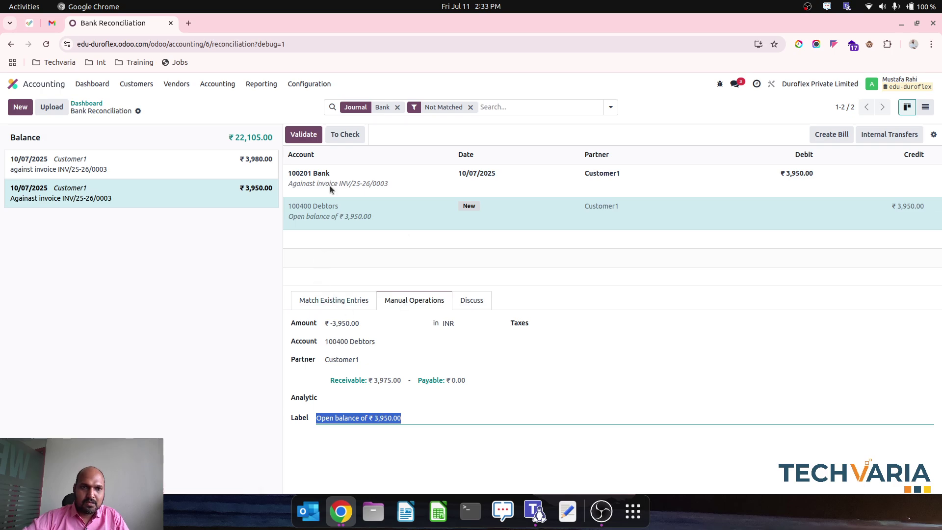
left_click(236, 169)
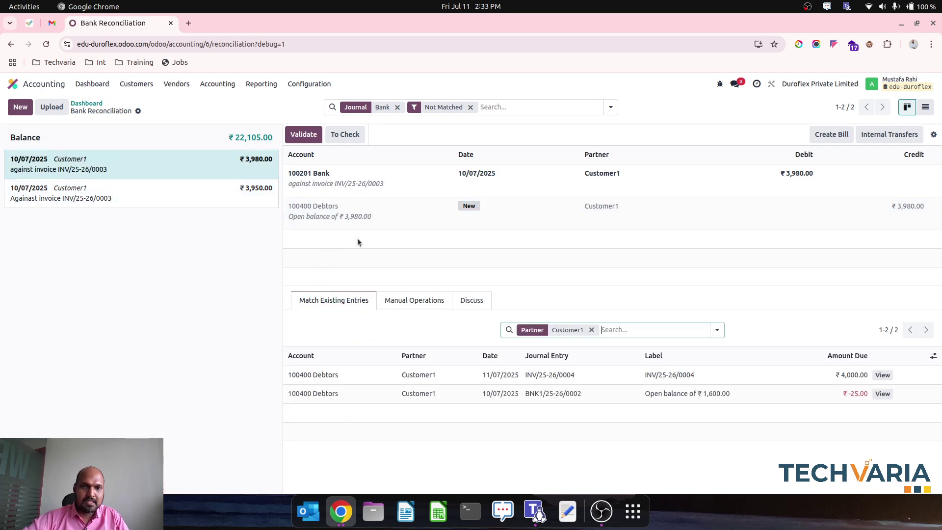
left_click(424, 310)
left_click(473, 302)
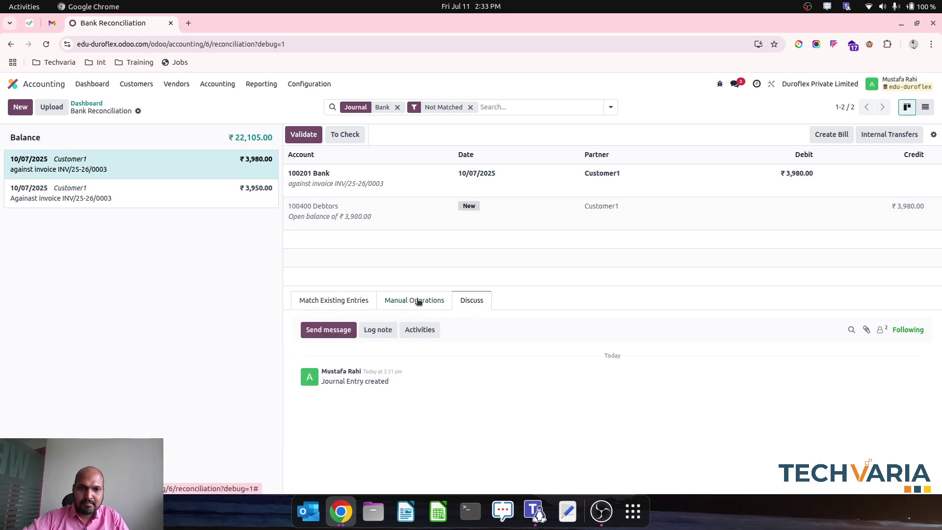
left_click(417, 304)
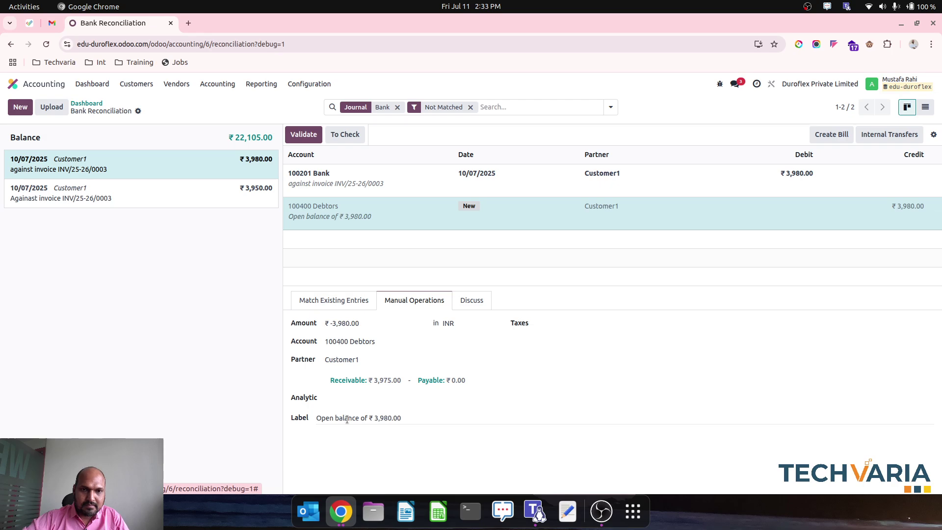
Inspect both lines of the 3,980 transaction, view the list of reconciliation models and return to the bank reconciliation
left_click(877, 184)
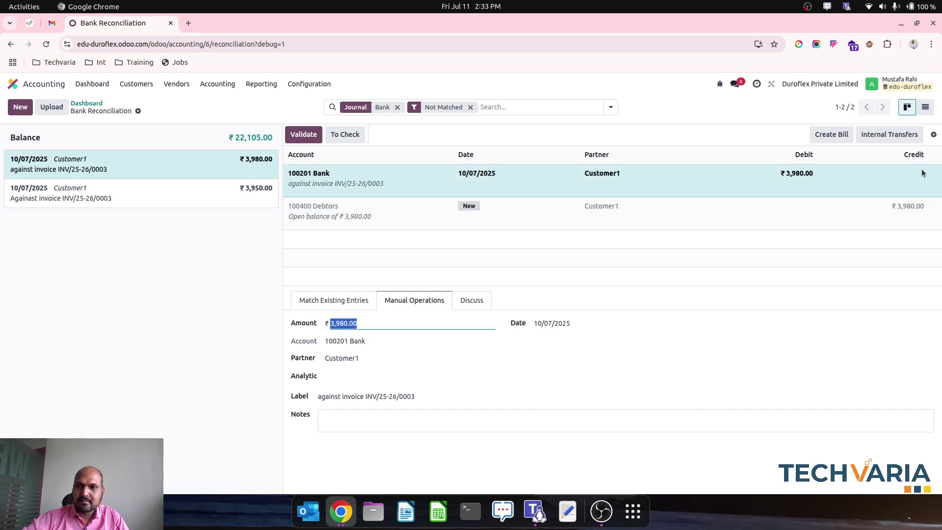
left_click(914, 204)
left_click(933, 135)
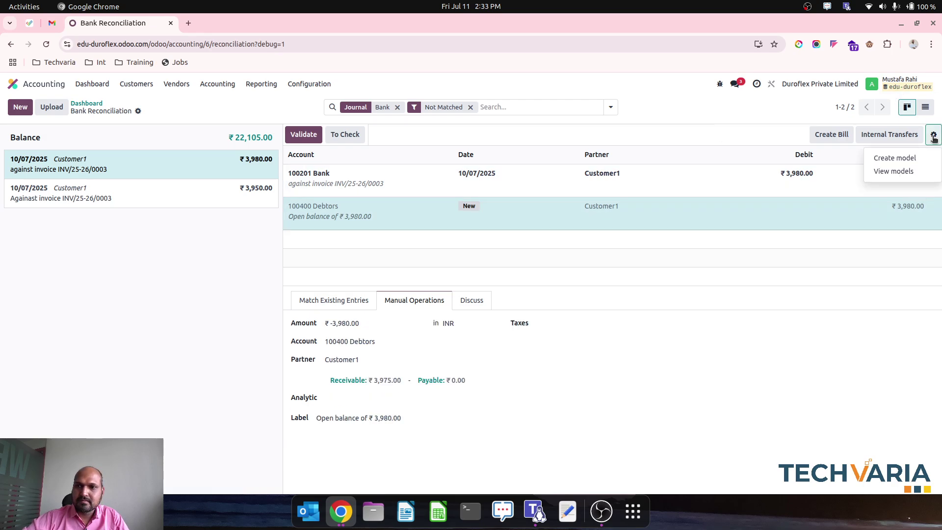
left_click(913, 172)
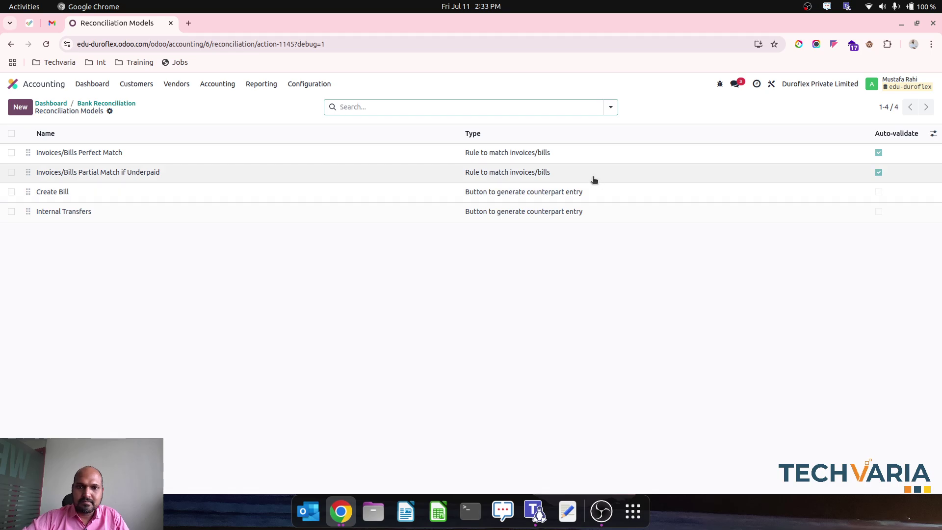
left_click(117, 103)
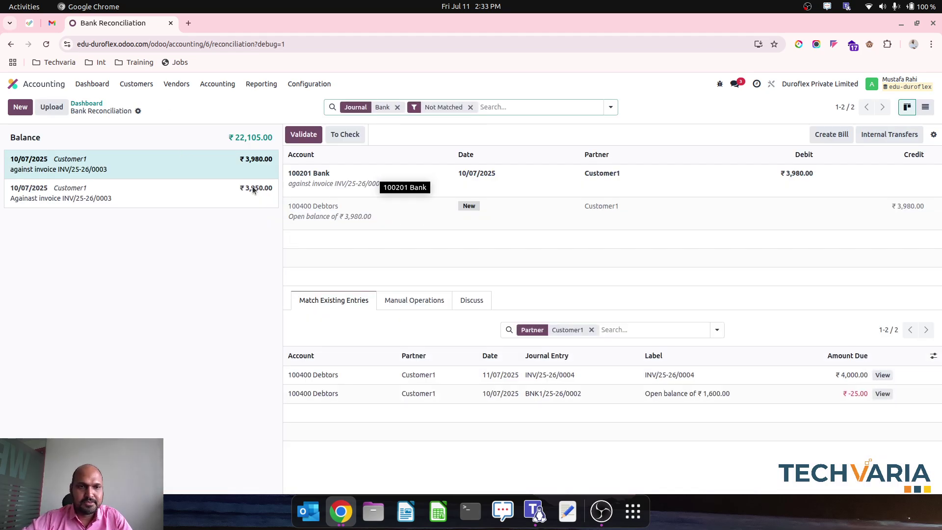
Remove the Customer1 partner filter and the Not Matched filter while comparing the 3,980 and 3,950 transactions
left_click(591, 329)
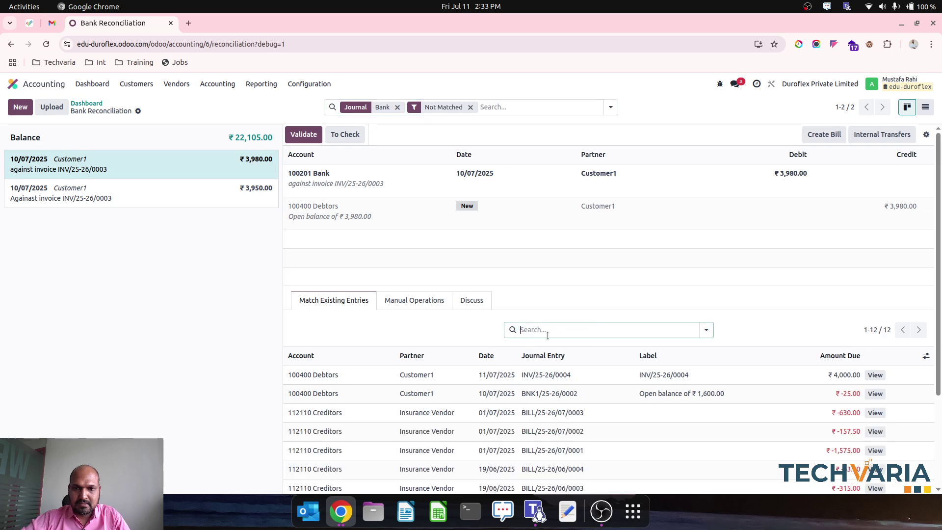
left_click(210, 201)
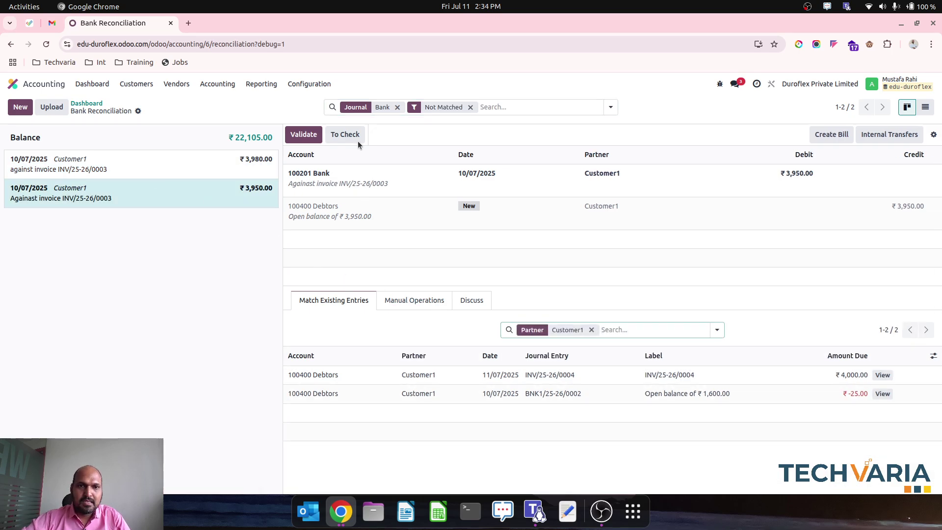
left_click(470, 107)
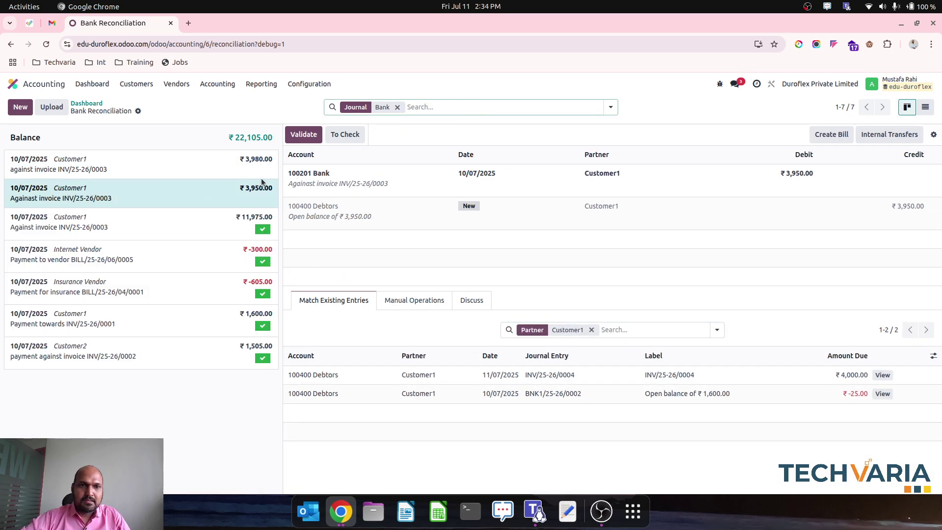
left_click(245, 164)
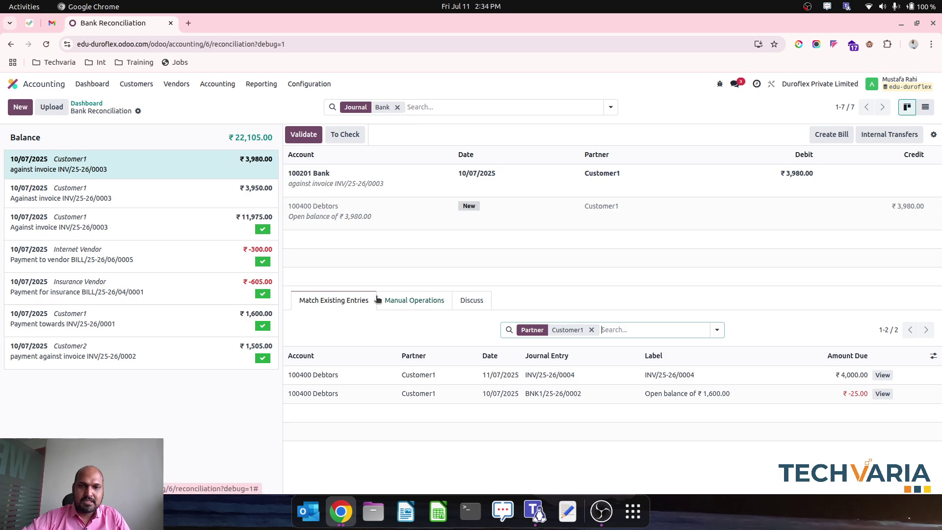
left_click(202, 192)
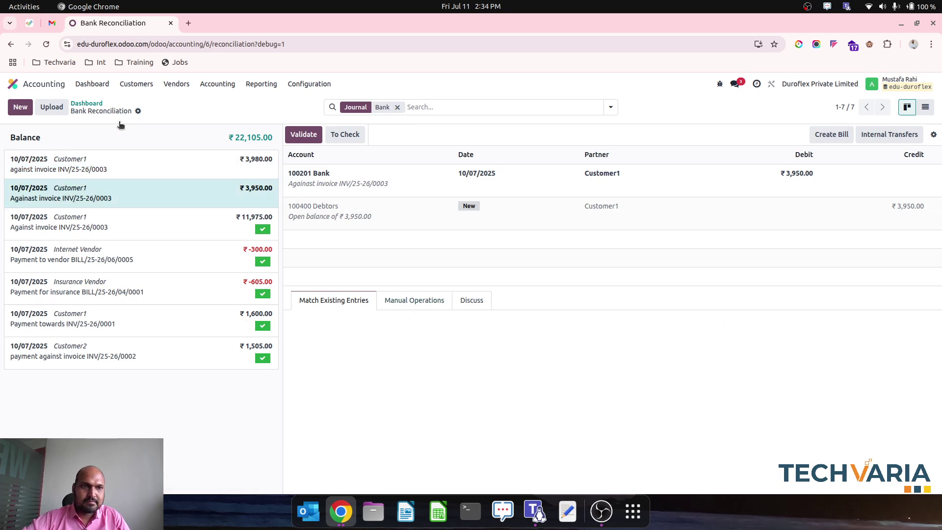
Reload the Bank journal's items to reconcile from the dashboard and view the 3,950 transaction
left_click(90, 106)
left_click(140, 303)
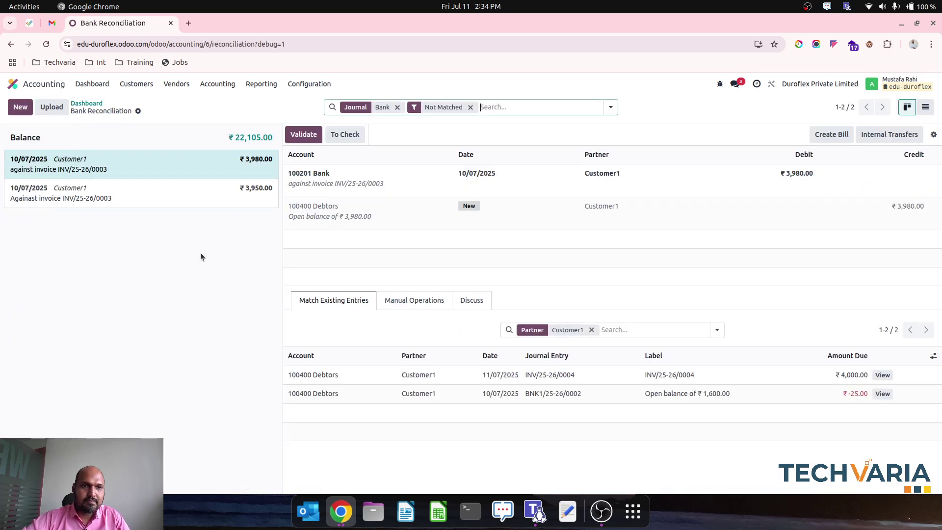
left_click(200, 203)
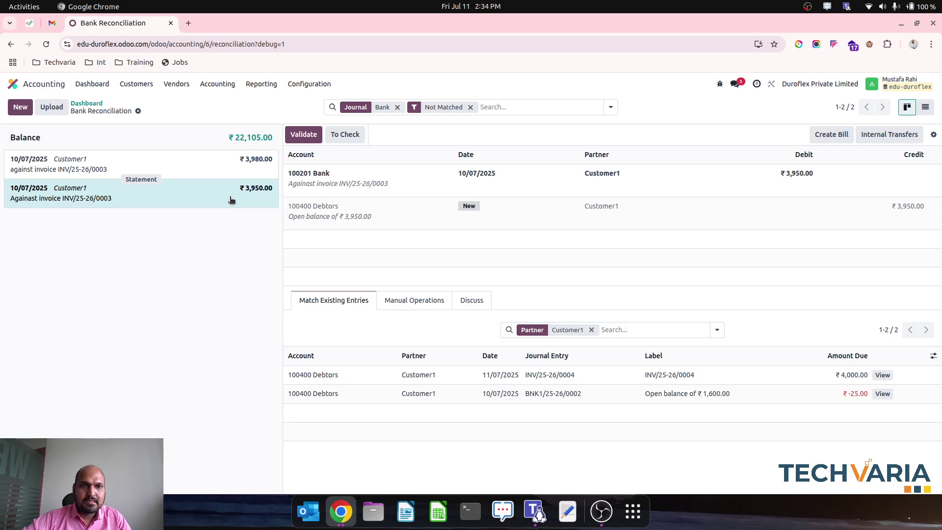
Open the journal entries list, group it by Journal without the Posted filter, and expand the Bank group
left_click(217, 83)
left_click(224, 116)
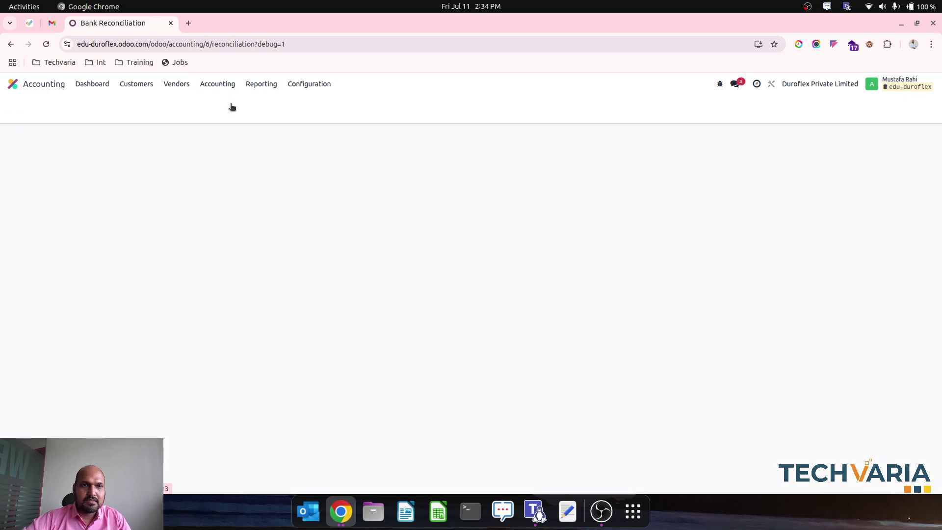
left_click(610, 107)
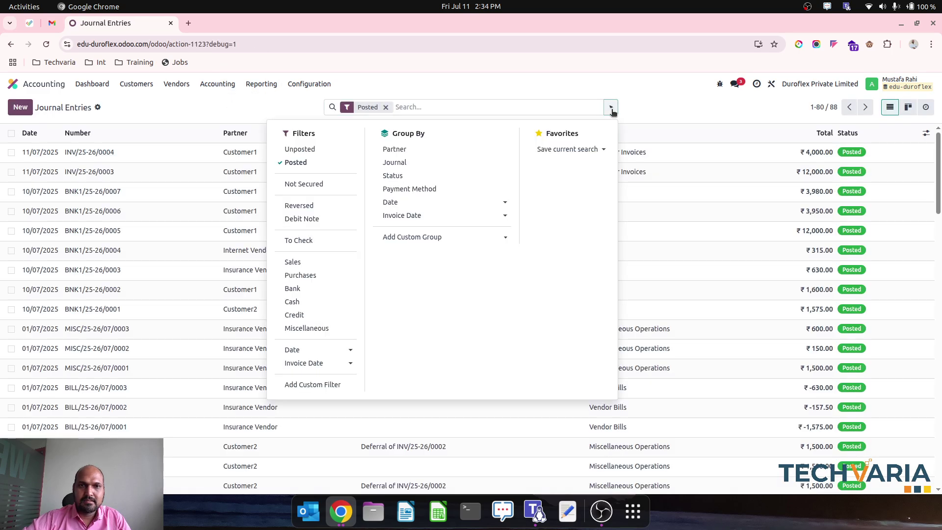
left_click(447, 161)
left_click(386, 107)
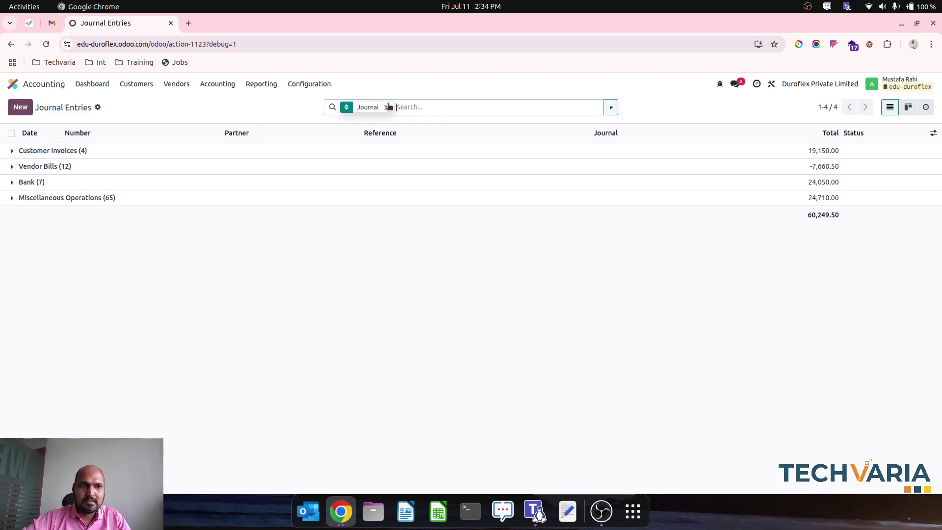
left_click(135, 183)
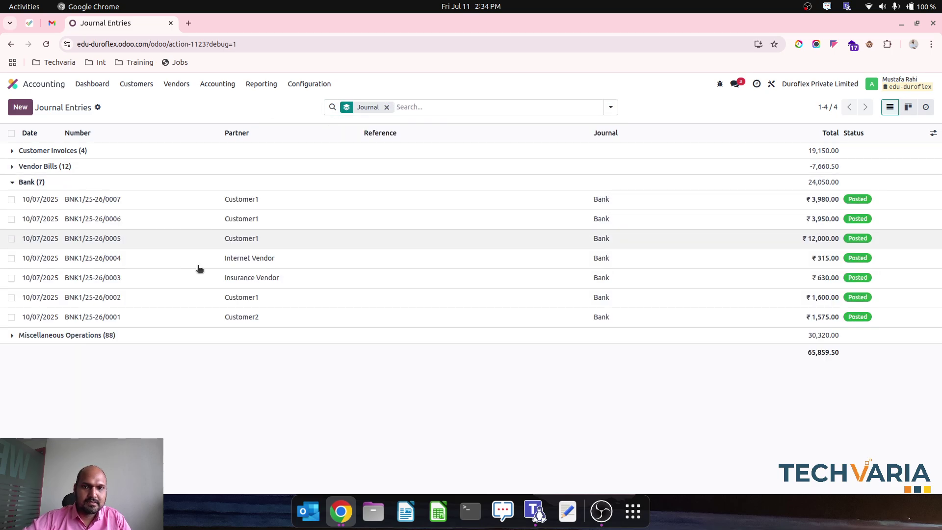
Reset the 3,980 bank entry BNK1/25-26/0007 to draft and delete it
left_click(34, 201)
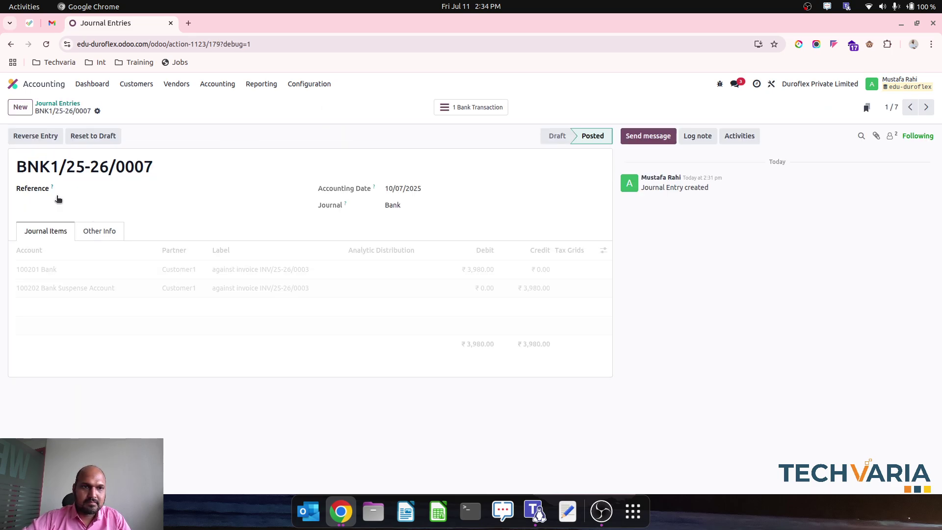
left_click(114, 141)
left_click(134, 111)
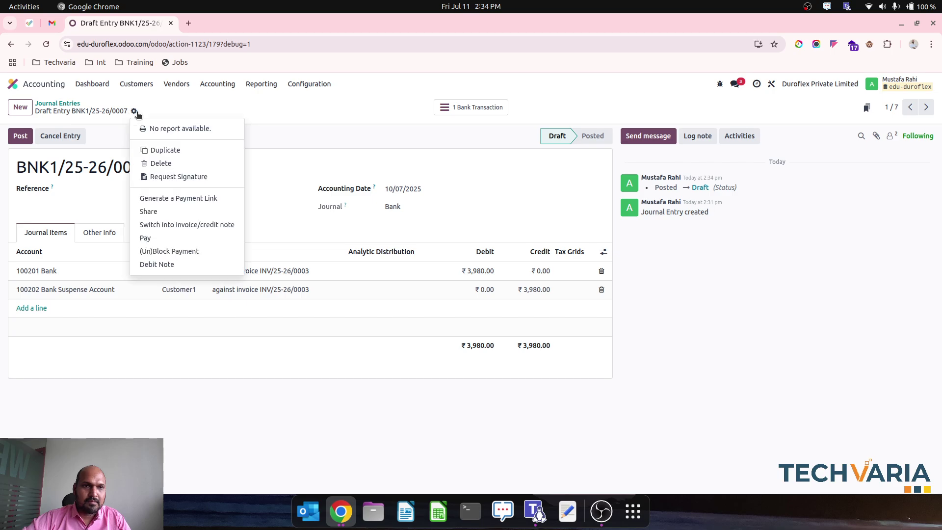
left_click(159, 164)
left_click(334, 330)
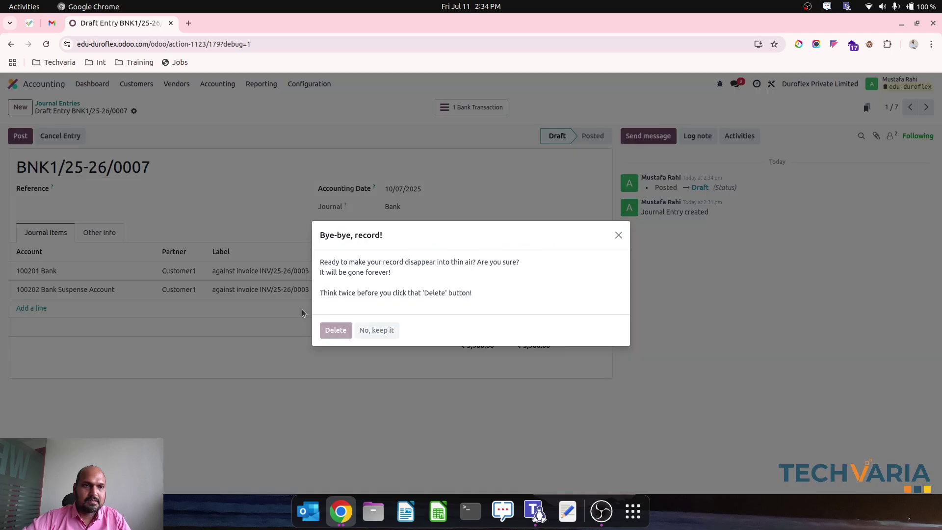
Reset the 3,950 bank entry BNK1/25-26/0006 to draft, delete it and return to the journal entries list
left_click(97, 134)
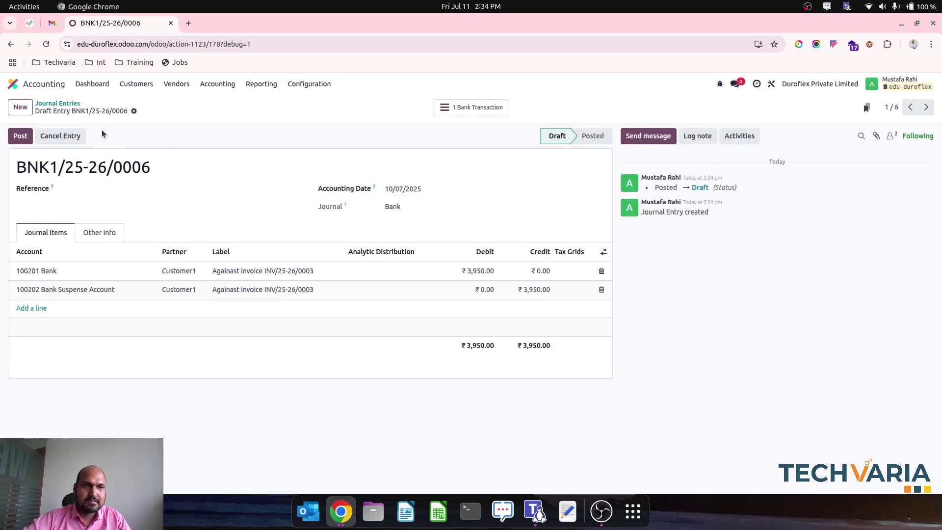
left_click(133, 111)
left_click(156, 164)
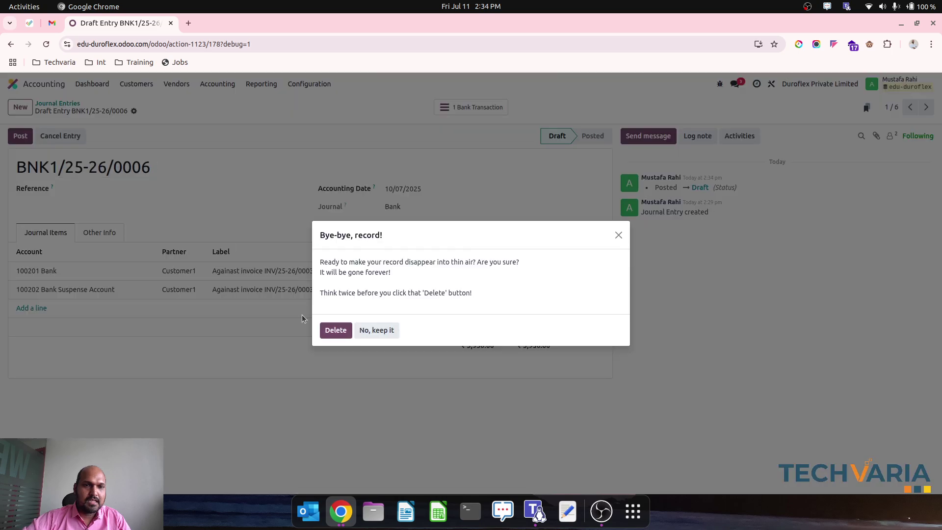
left_click(334, 330)
left_click(65, 104)
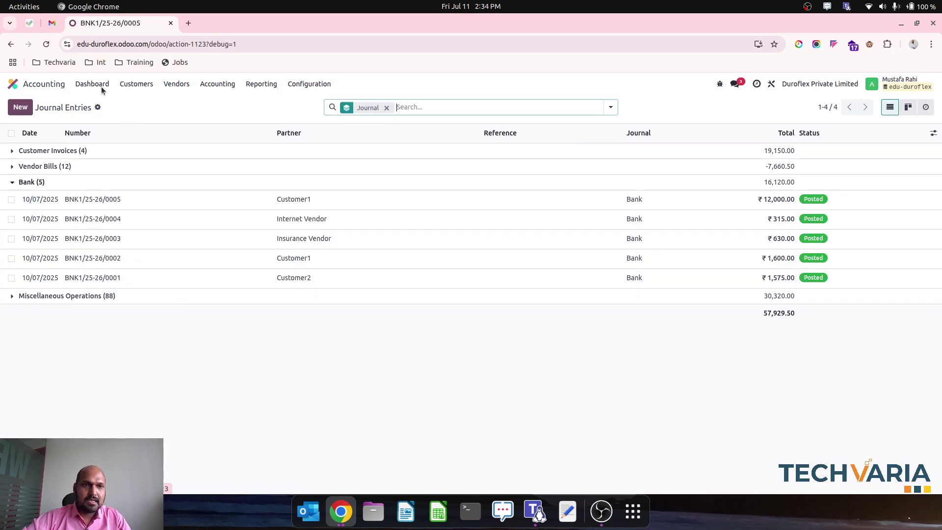
Start a new transaction in the Bank journal from the dashboard with Customer1 as the partner
left_click(95, 85)
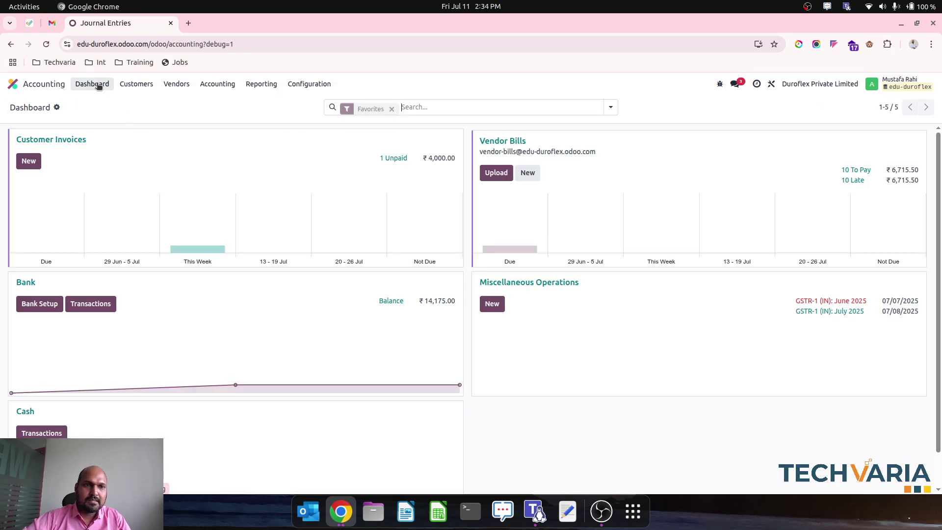
left_click(90, 305)
left_click(21, 108)
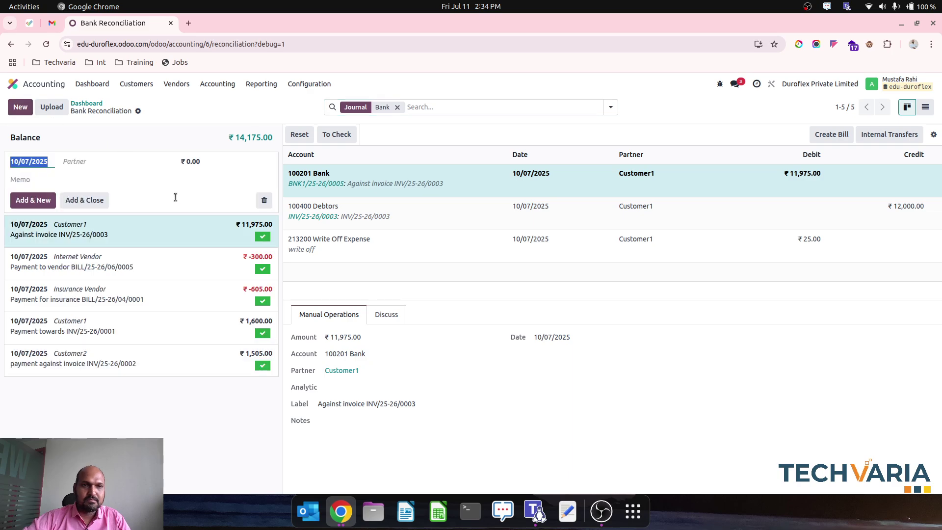
left_click(120, 161)
type("cus")
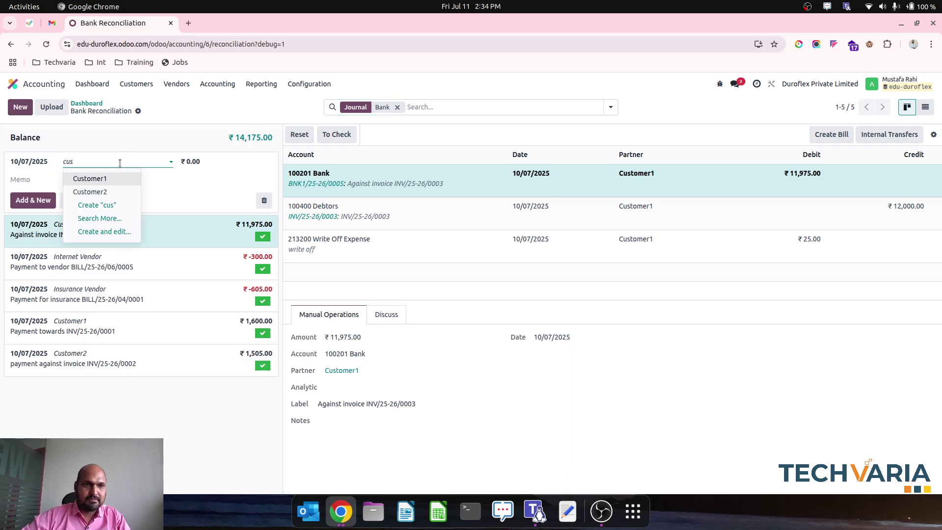
key("Tab")
Enter the amount 3,980 and the memo "payment for INV/25-26/0003", and add the bank transaction
type("3,9")
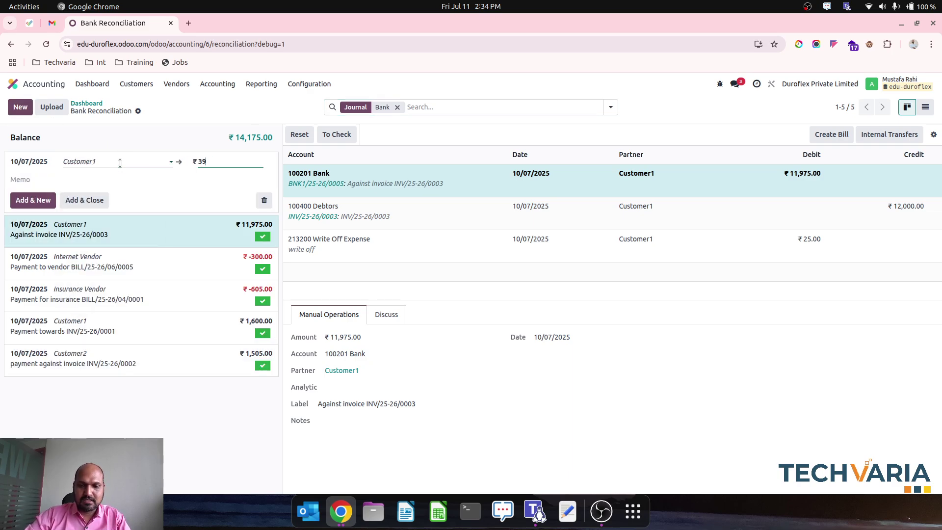
type("80")
key("Tab")
type("p")
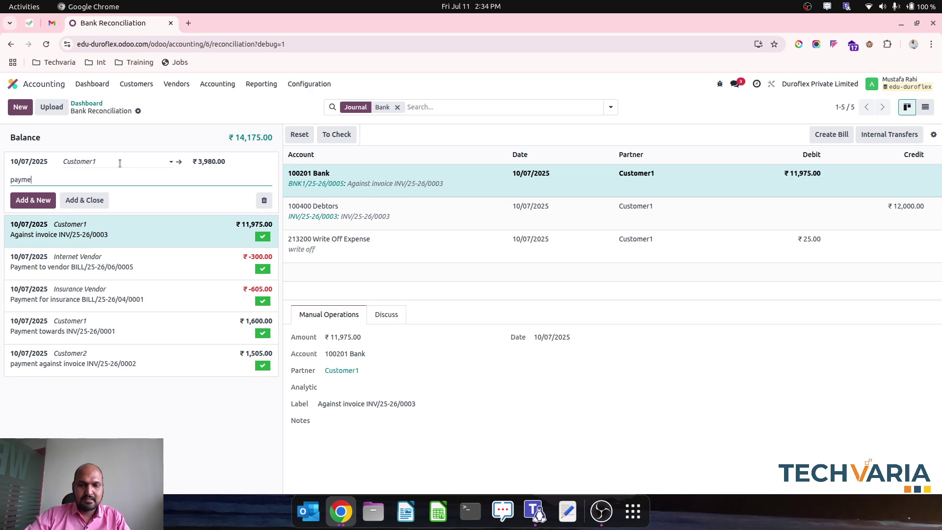
type("ayment for")
type("INV/25-26/0003")
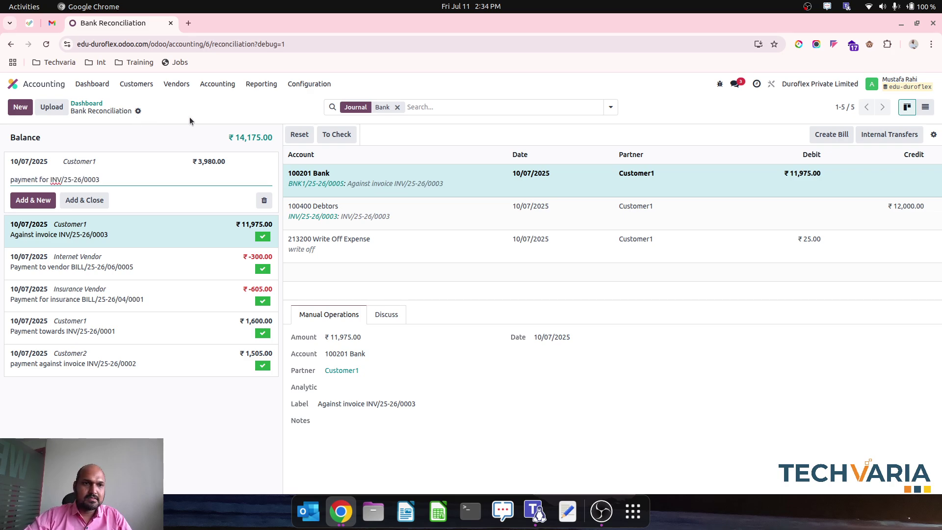
left_click(94, 199)
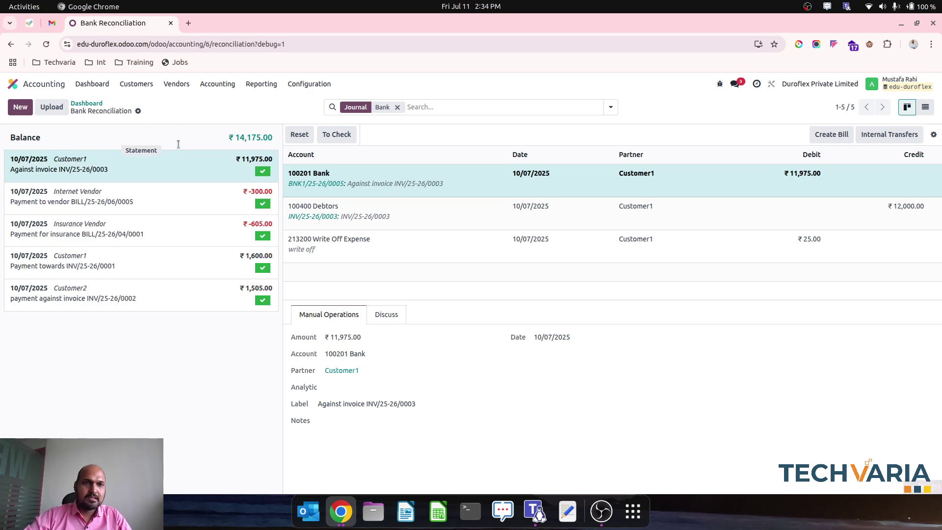
Open the "Invoices/Bills Partial Match if Underpaid" reconciliation model to check its settings
left_click(82, 103)
left_click(309, 84)
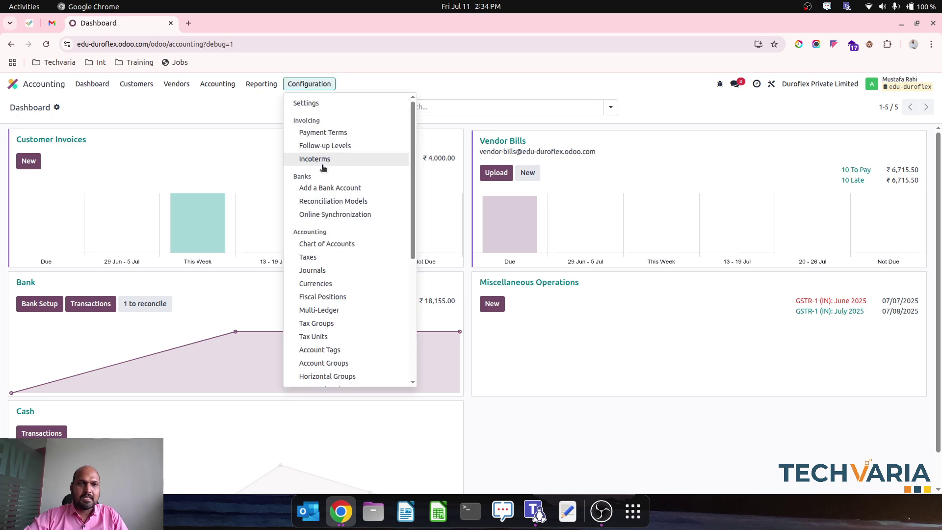
left_click(328, 201)
left_click(397, 175)
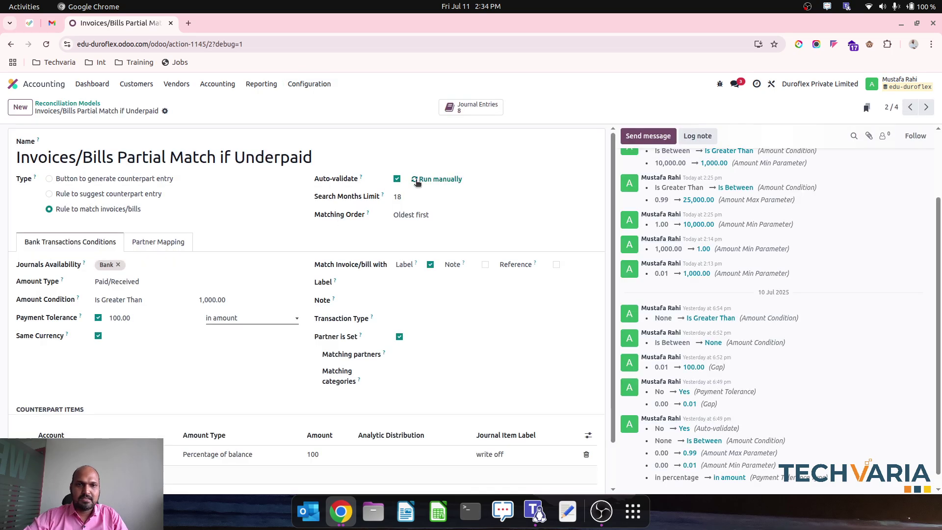
Open the Bank journal's item to reconcile and inspect the 3,980 payment's journal lines and existing entries available for matching
left_click(92, 84)
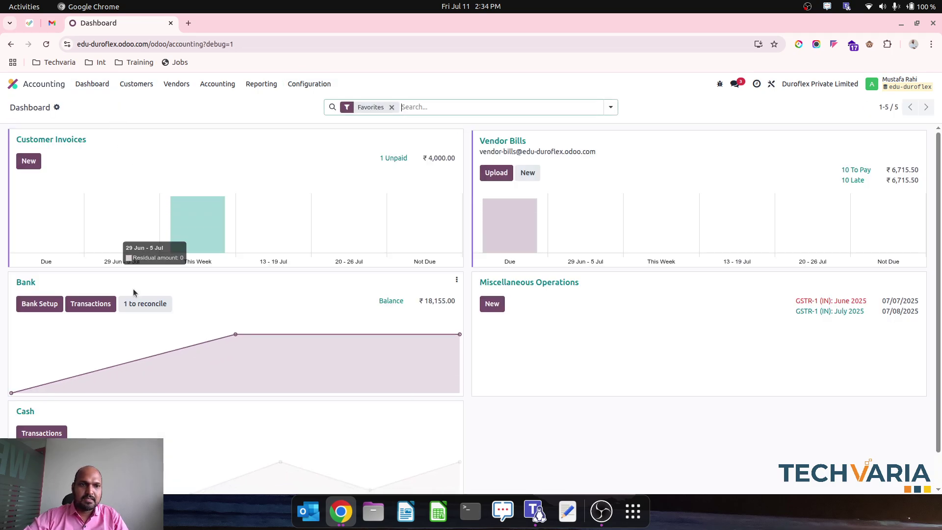
left_click(143, 303)
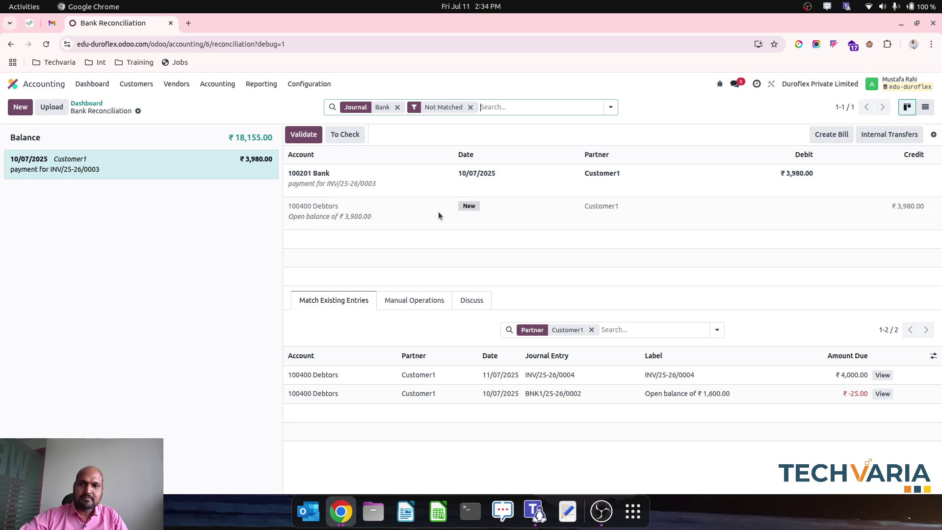
left_click(649, 182)
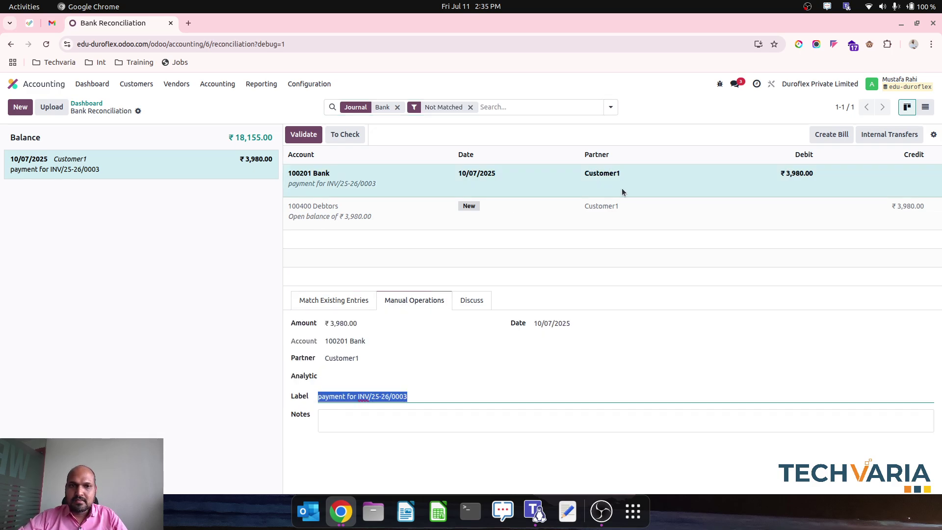
left_click(384, 221)
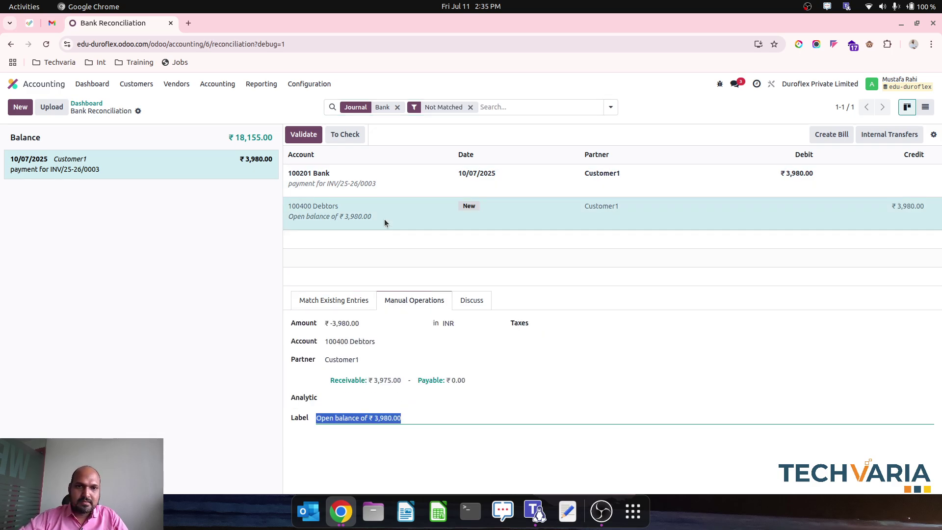
left_click(369, 178)
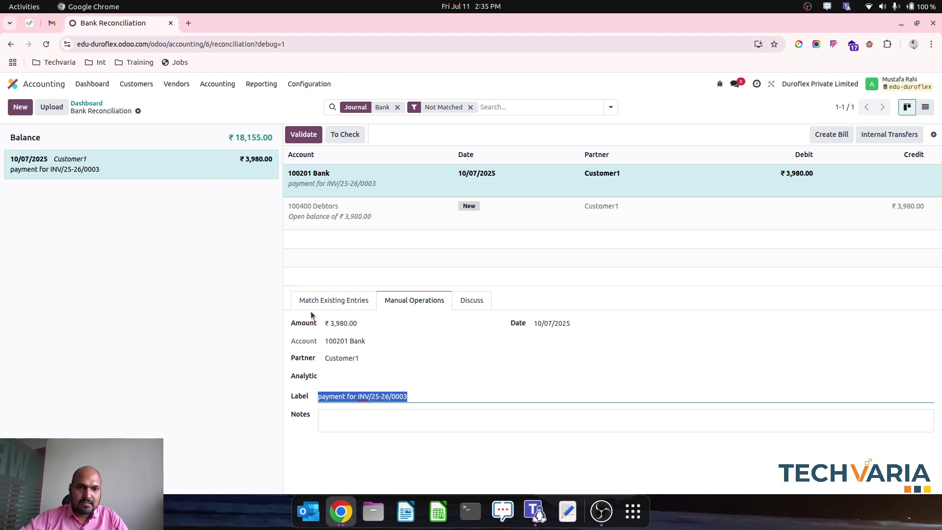
left_click(329, 304)
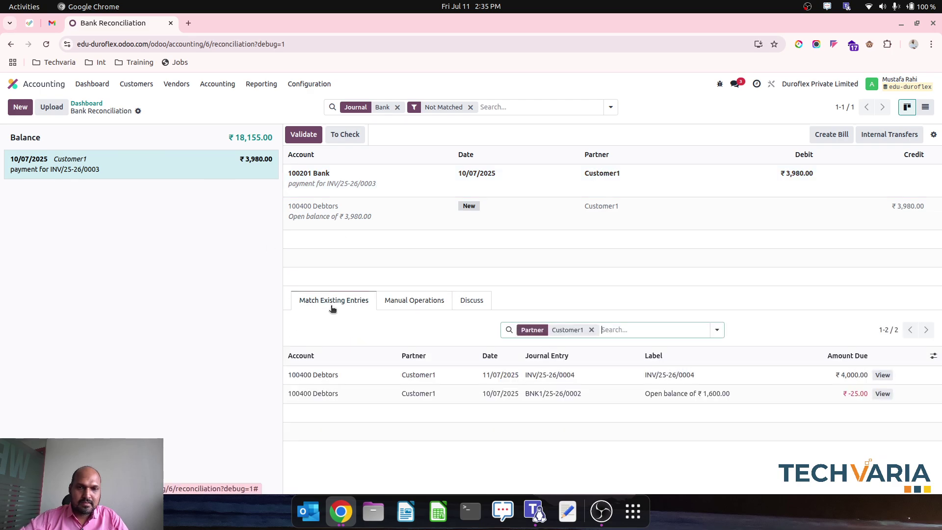
Set the amount condition of the "Invoices/Bills Partial Match if Underpaid" model to Is Greater Than 1 and save it
left_click(319, 88)
left_click(335, 198)
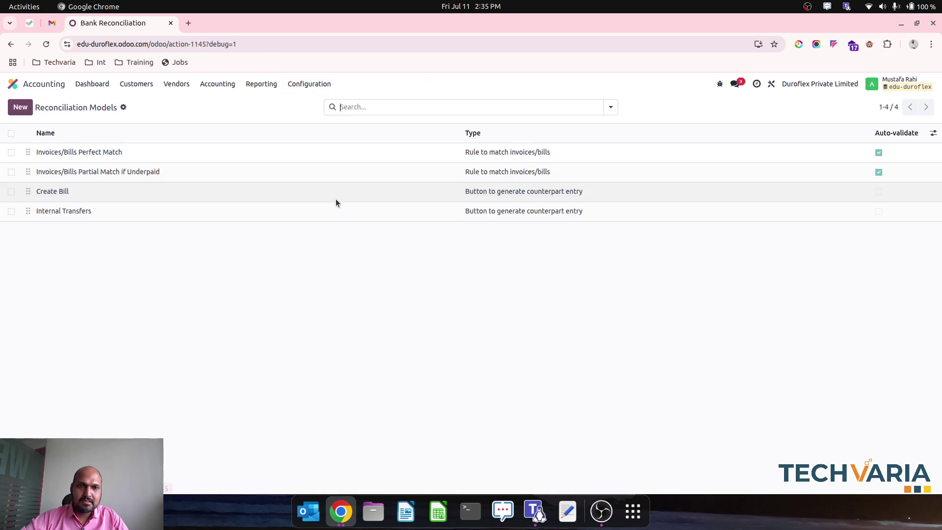
left_click(293, 174)
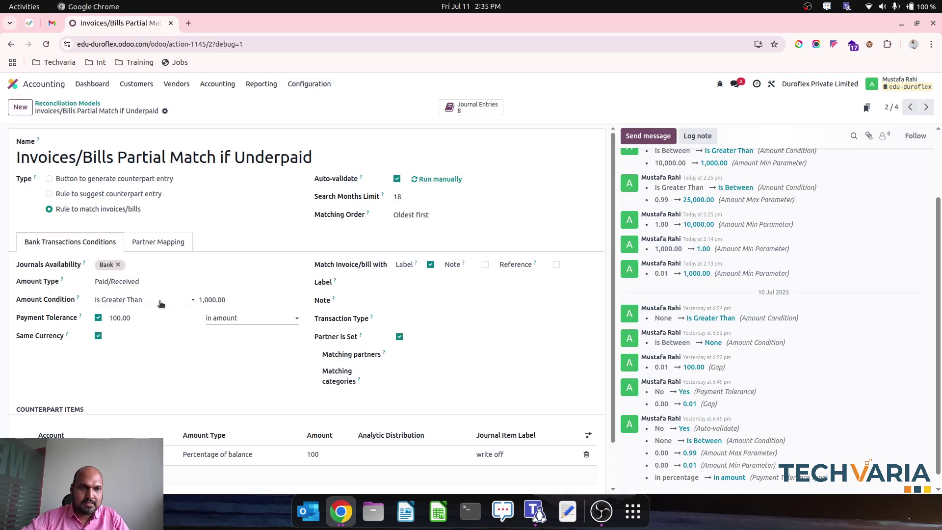
left_click(159, 301)
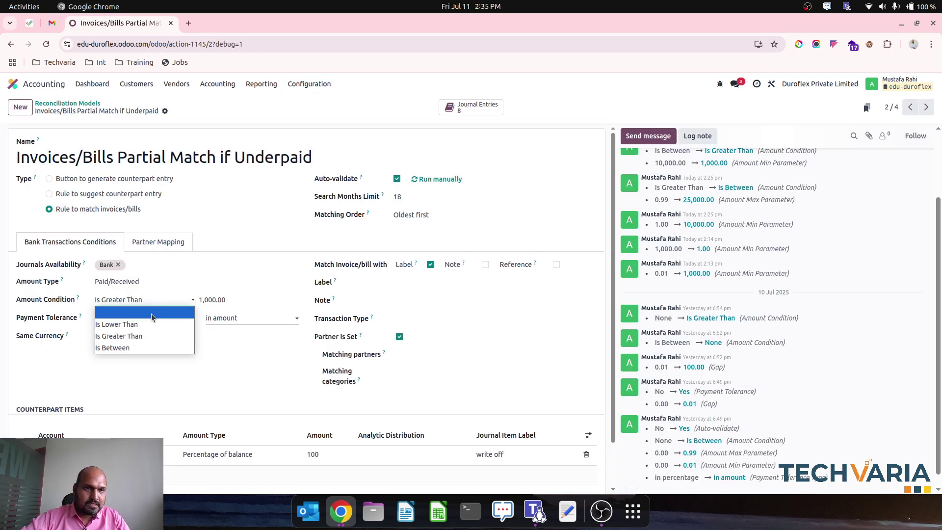
left_click(222, 299)
double_click(223, 300)
type("1")
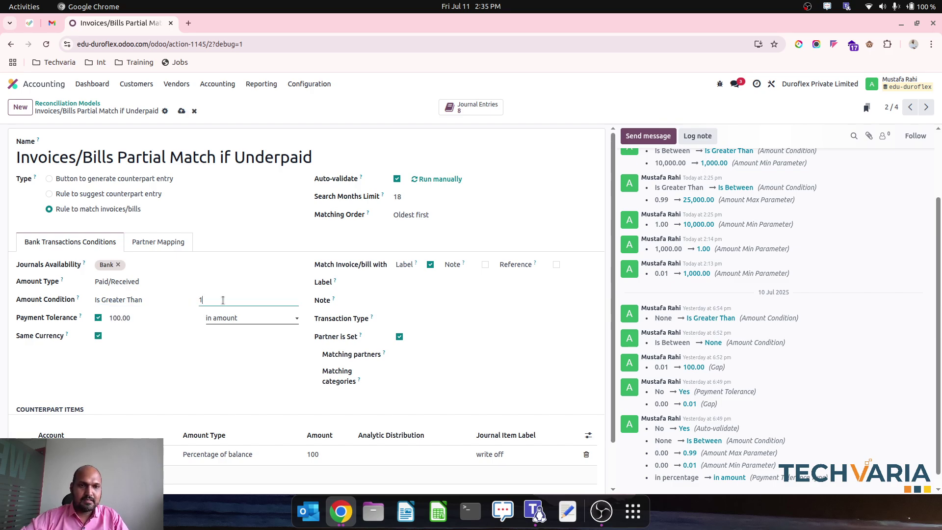
left_click(219, 388)
left_click(181, 112)
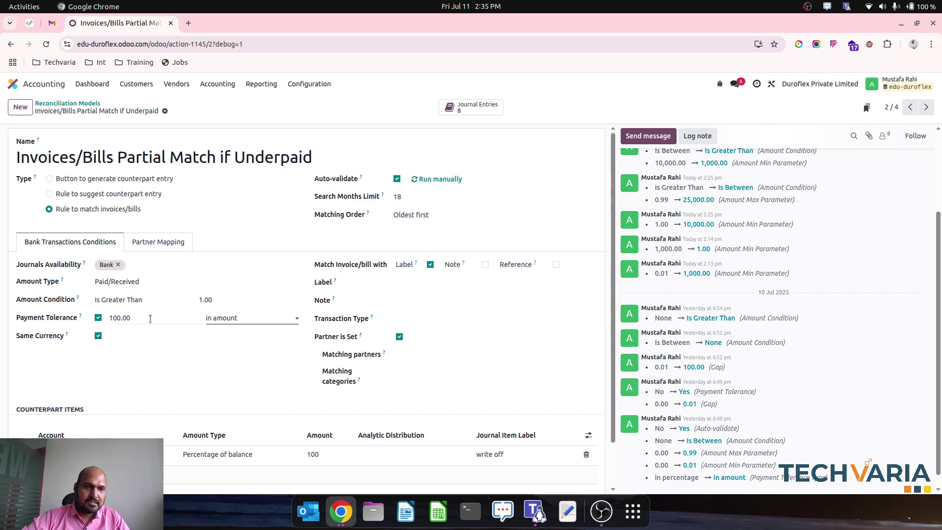
Check the model's payment tolerance unit, and reopen the Bank journal's item to reconcile from the dashboard
left_click(239, 319)
left_click(237, 317)
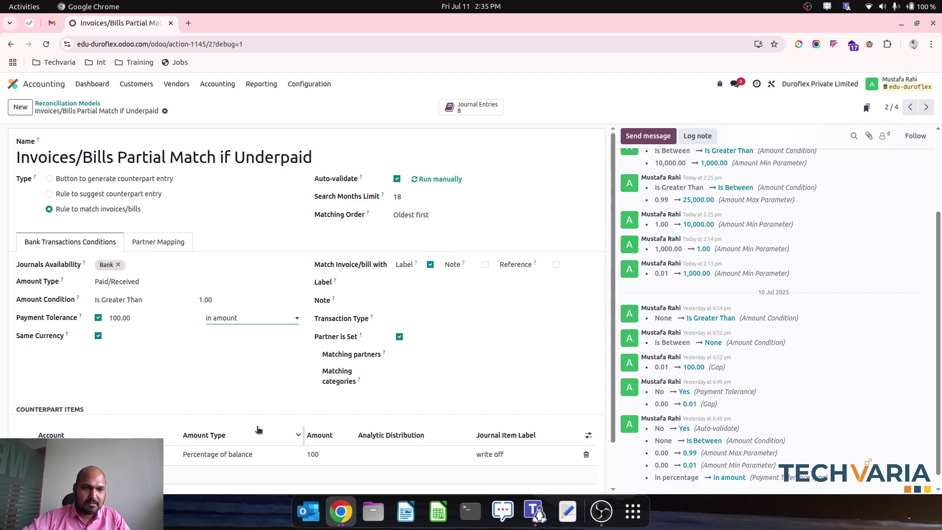
left_click(91, 104)
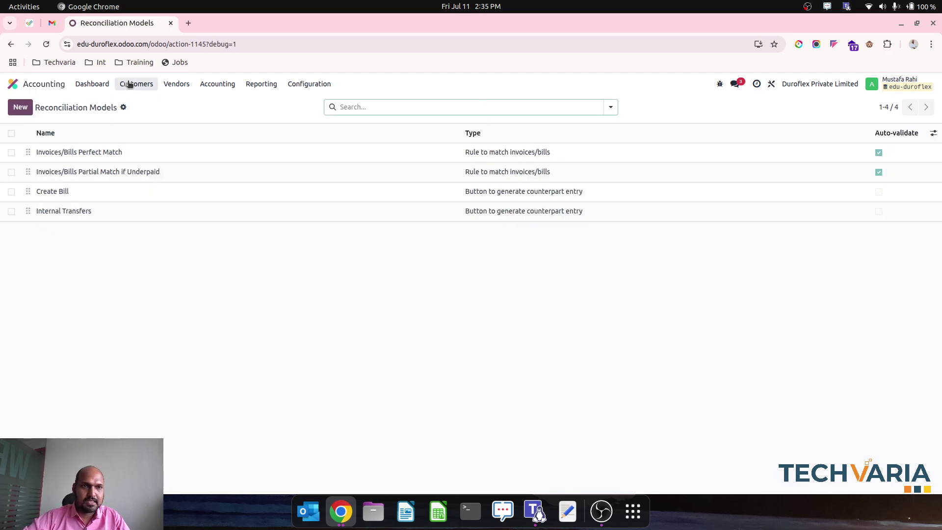
left_click(309, 85)
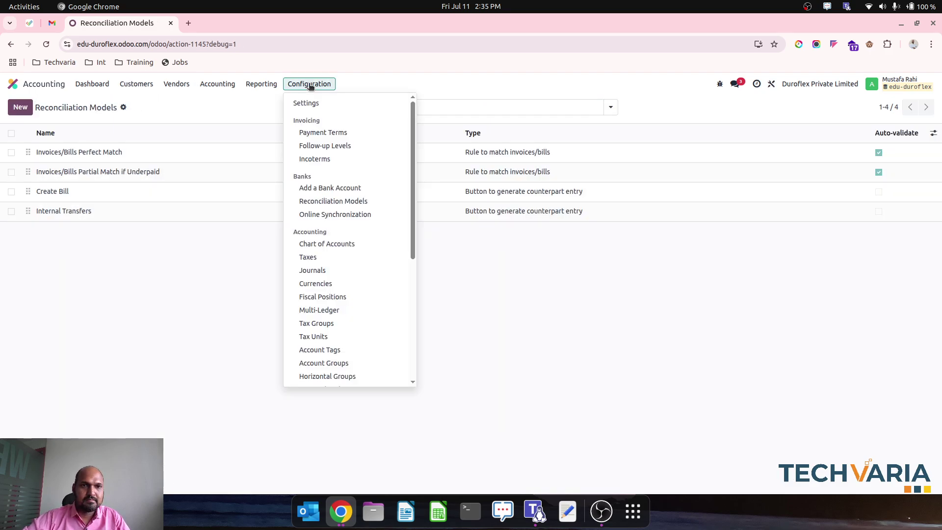
left_click(93, 87)
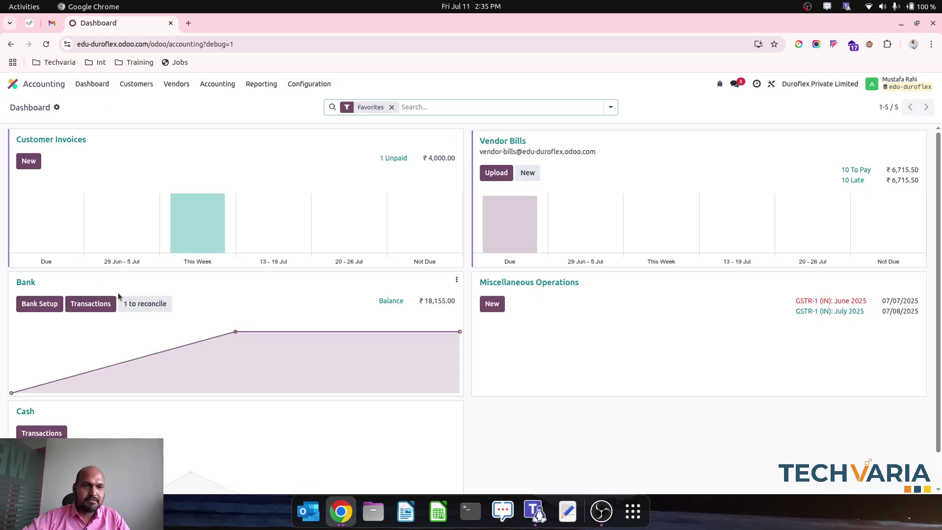
left_click(145, 305)
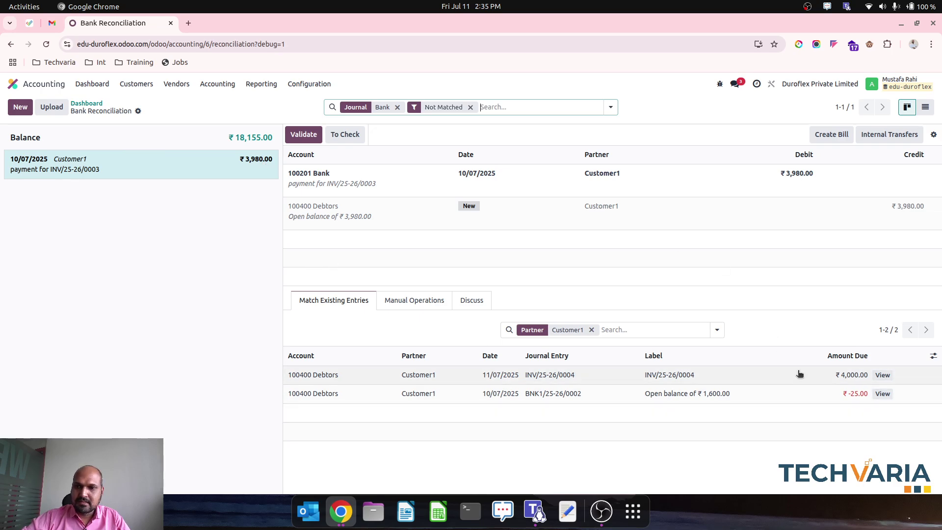
Match the 3,980 payment with invoice INV/25-26/0004 and copy the invoice number from the Debtors line
left_click(704, 374)
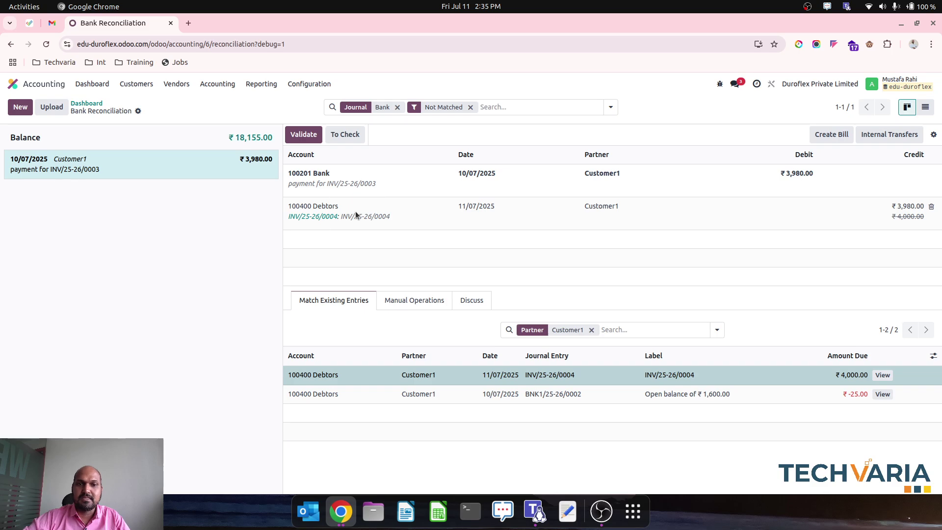
left_click_drag(389, 217, 341, 219)
key("ctrl+c")
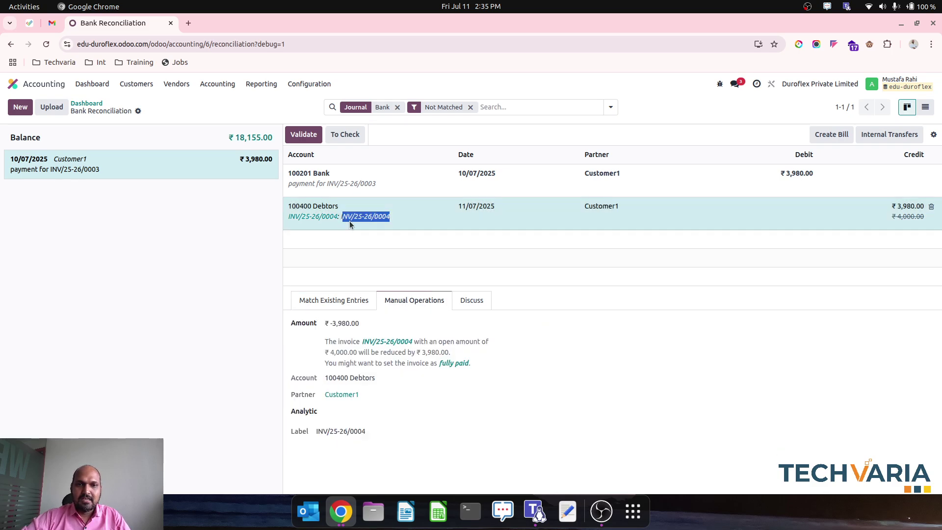
Set the 3,980 payment's bank line label to "payment for INV/25-26/0004" and return to the existing entries available for matching
left_click(146, 173)
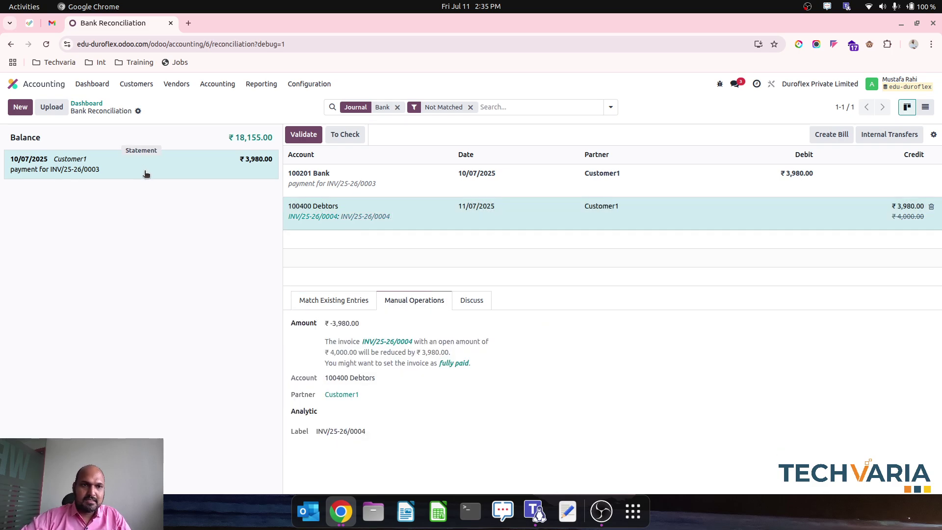
left_click(338, 300)
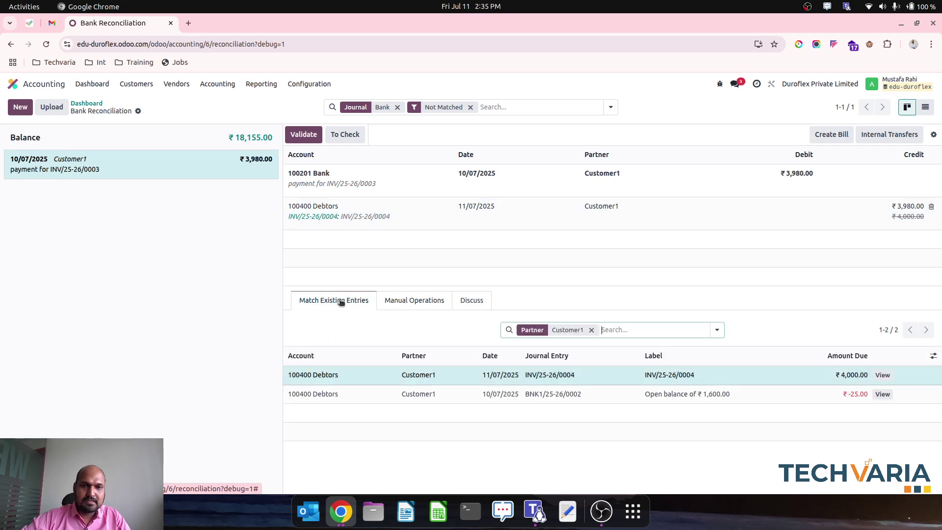
left_click(386, 225)
left_click(378, 188)
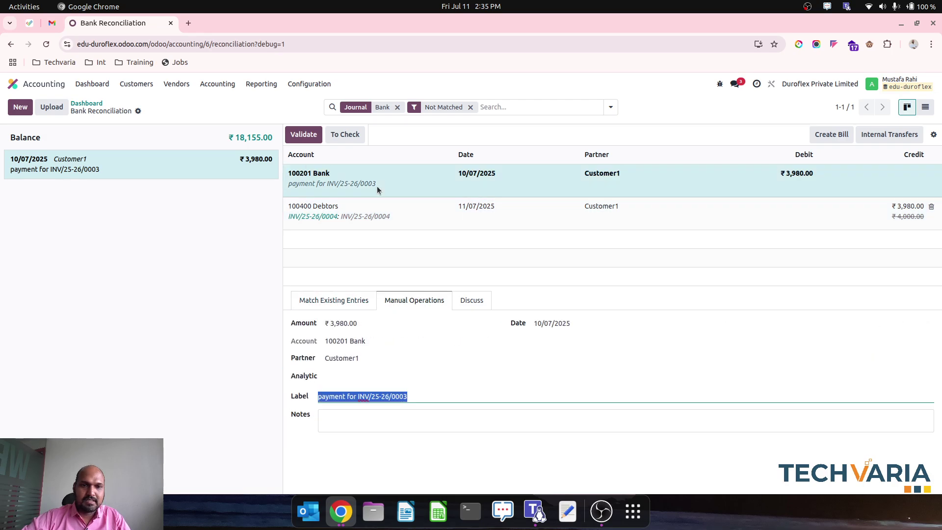
left_click(427, 402)
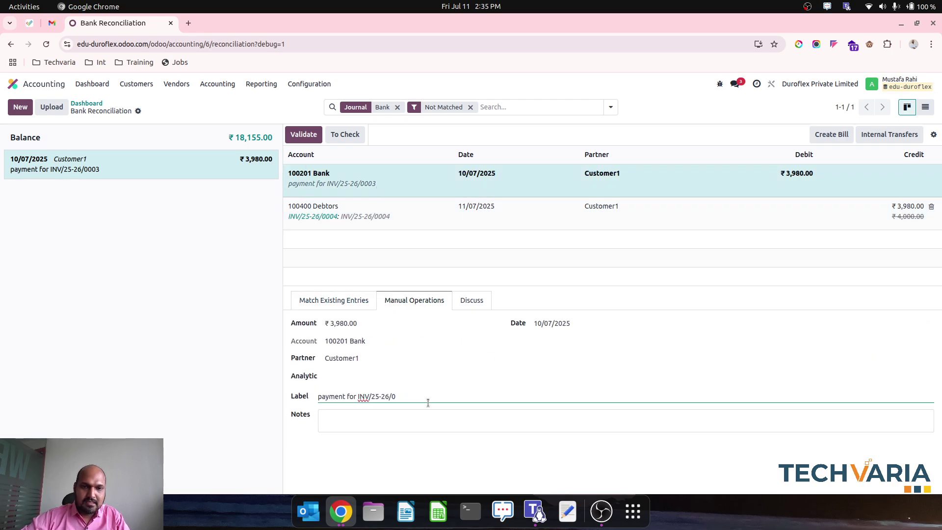
key("BackSpace")
key("BackSpace")
key("BackSpace")
key("BackSpace")
key("BackSpace")
key("BackSpace")
key("BackSpace")
key("BackSpace")
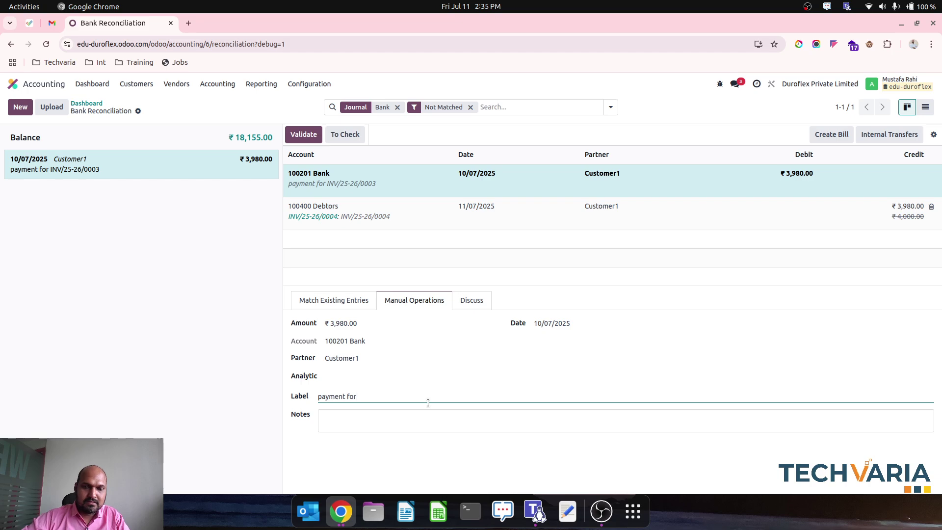
key("ctrl+v")
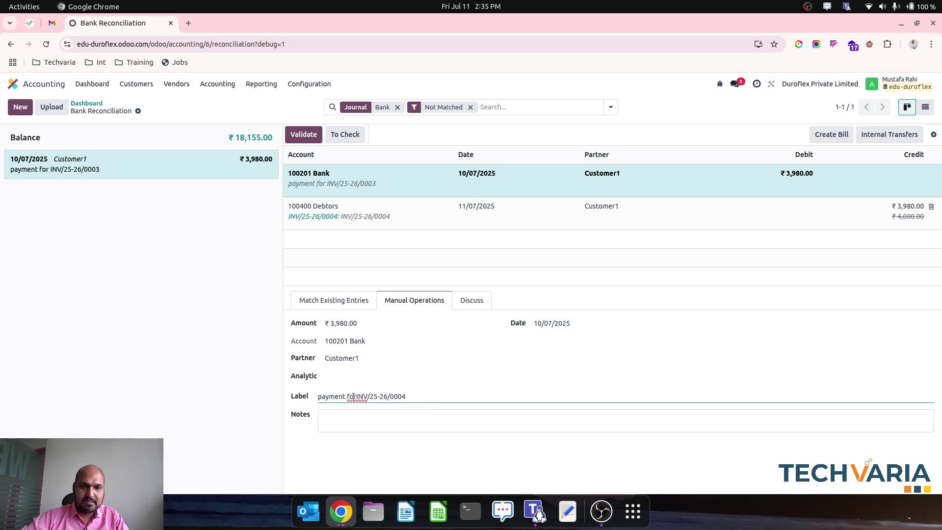
left_click(438, 82)
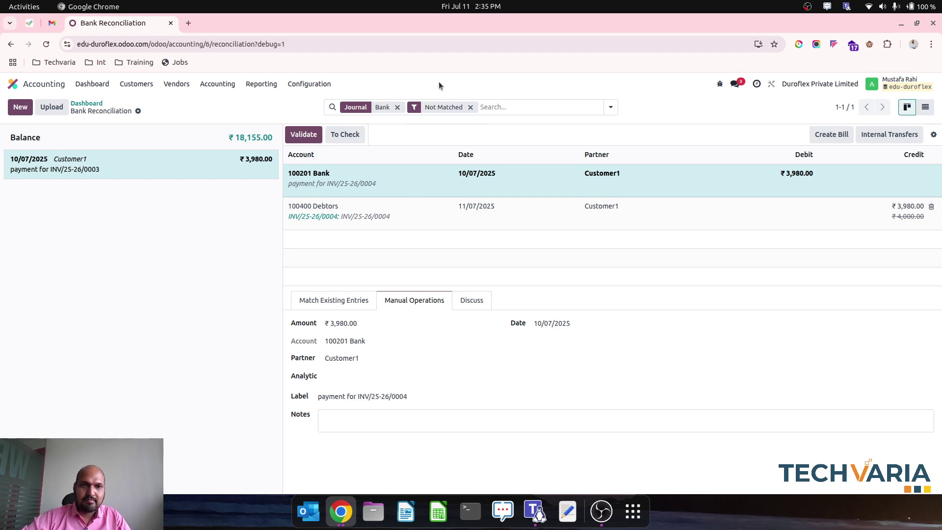
left_click(328, 316)
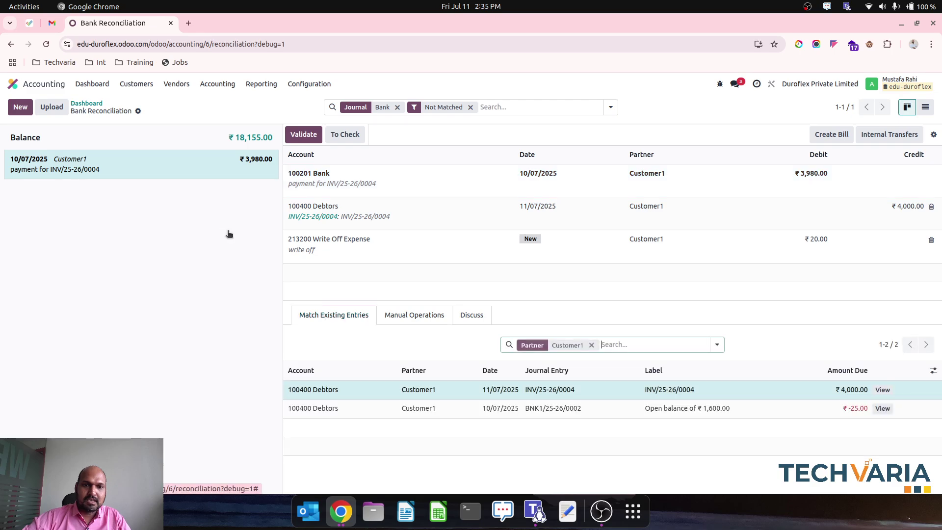
Run the "Invoices/Bills Partial Match if Underpaid" model manually and open the Bank journal's transactions from the dashboard
left_click(309, 84)
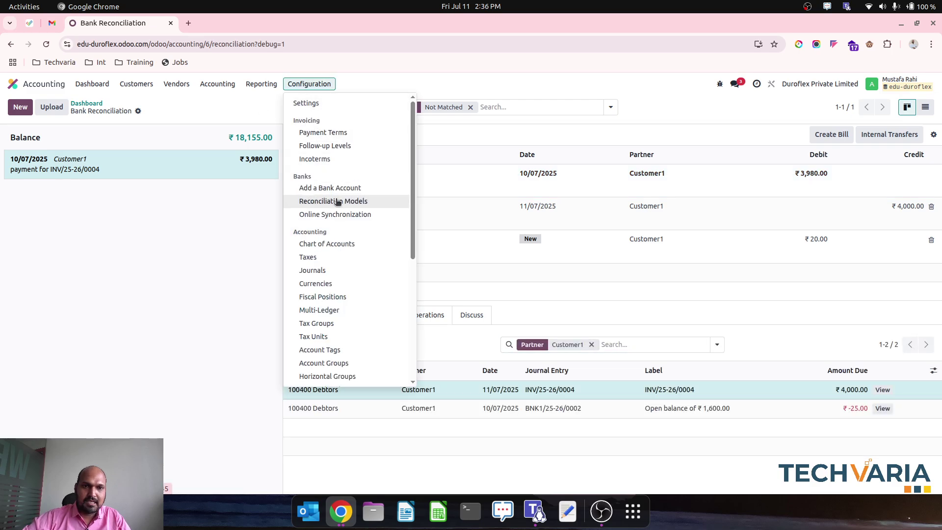
left_click(361, 201)
left_click(317, 174)
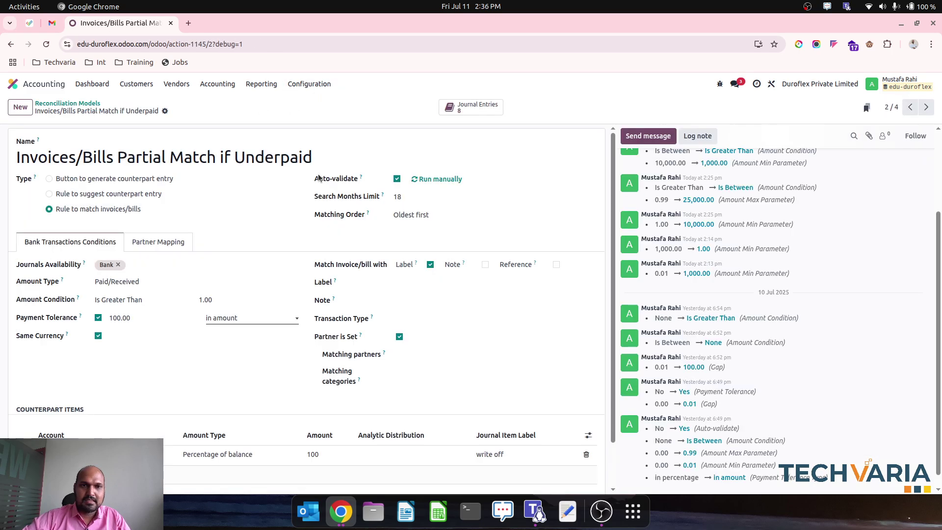
left_click(91, 84)
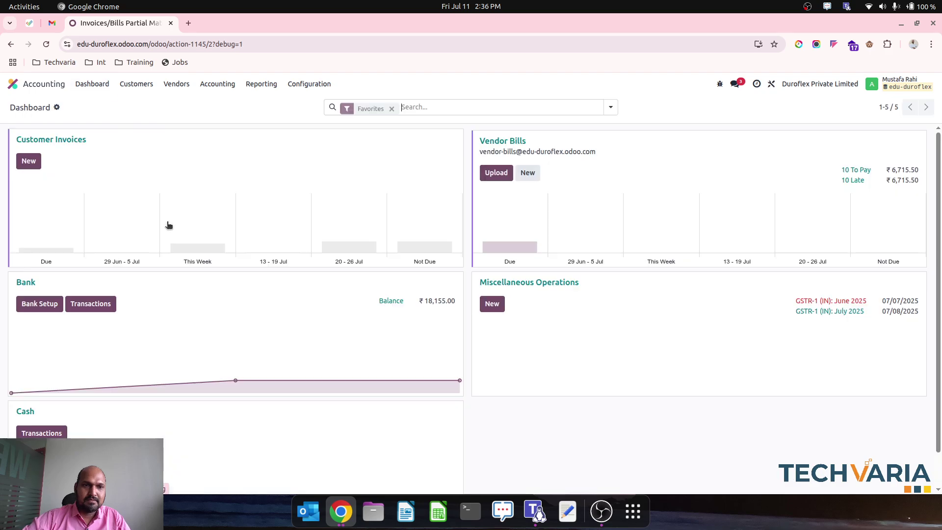
left_click(91, 304)
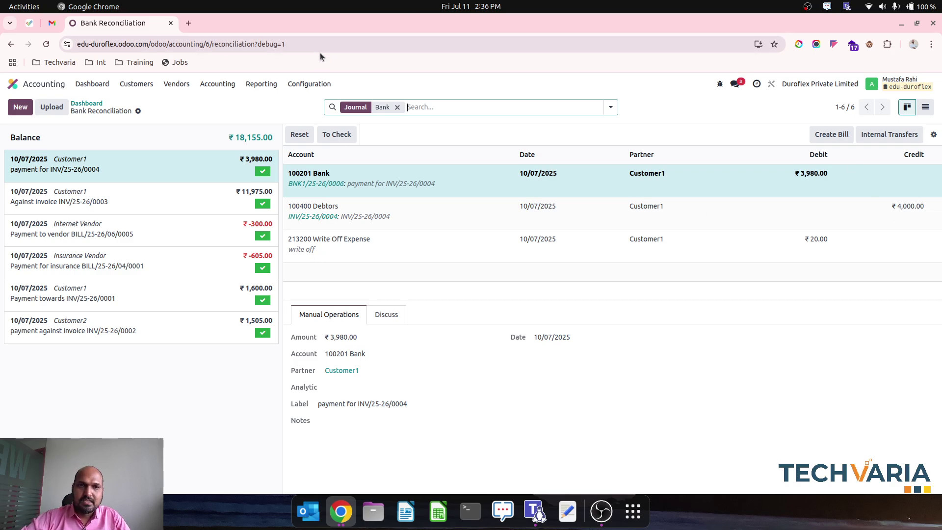
Reopen the "Invoices/Bills Partial Match if Underpaid" reconciliation model and review its conditions and payment tolerance
left_click(309, 84)
left_click(314, 199)
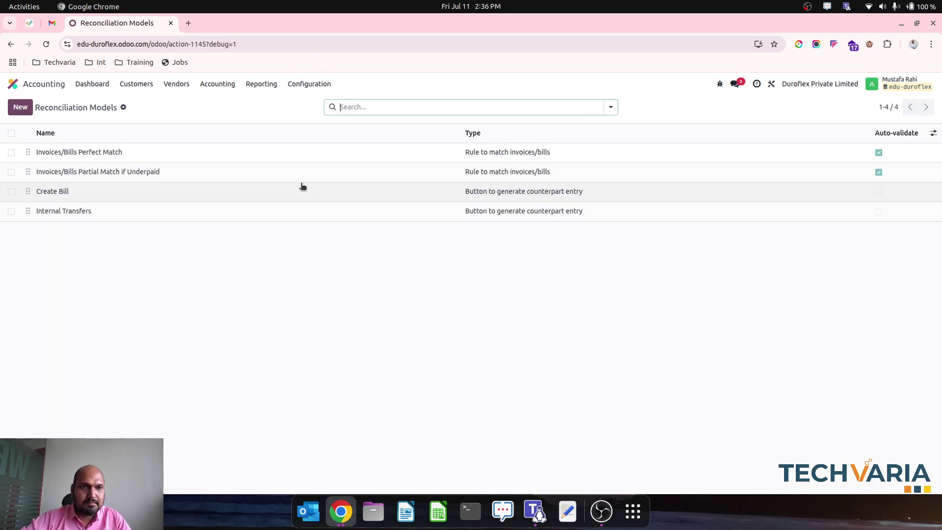
left_click(289, 171)
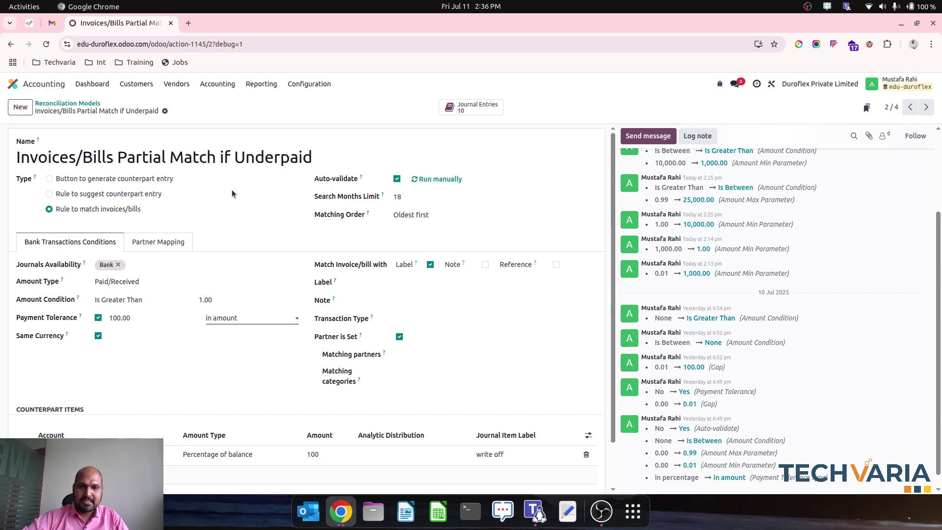
Create a new customer invoice for Customer2
left_click(92, 84)
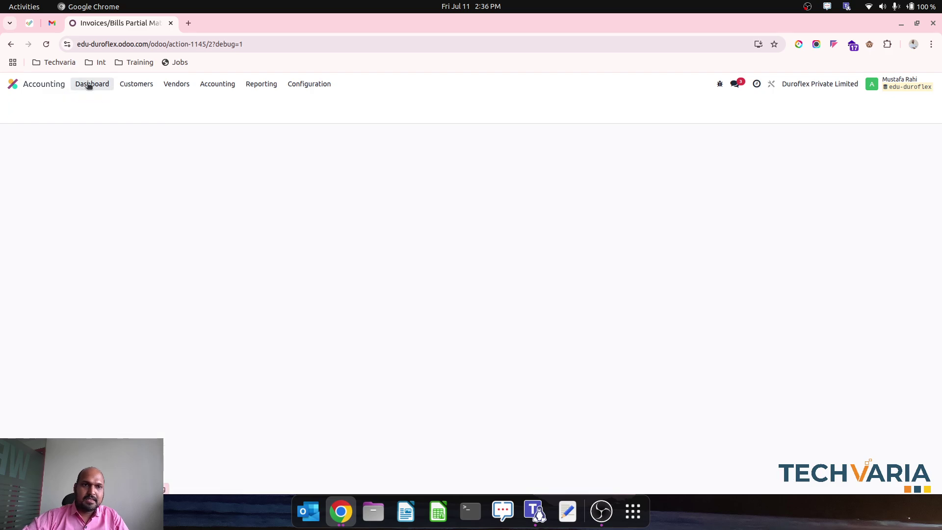
left_click(137, 84)
left_click(155, 101)
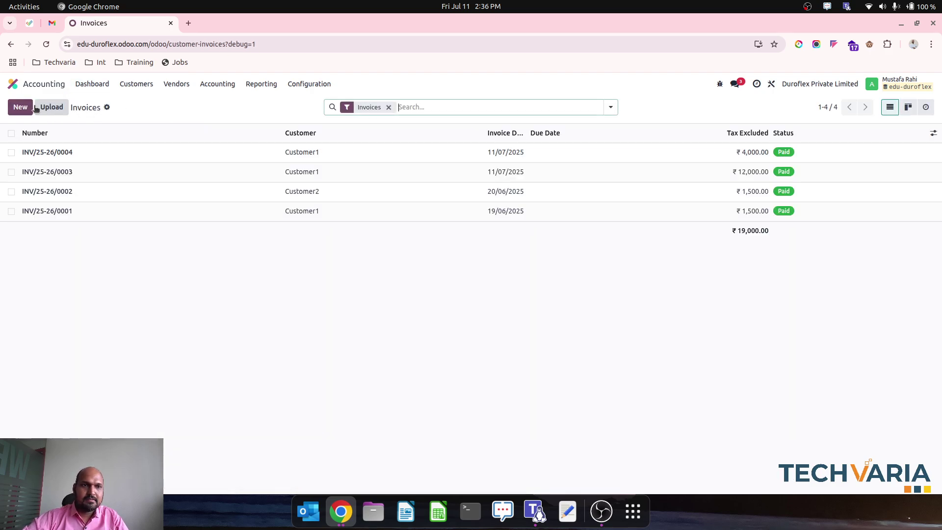
left_click(20, 107)
left_click(211, 203)
type("cus")
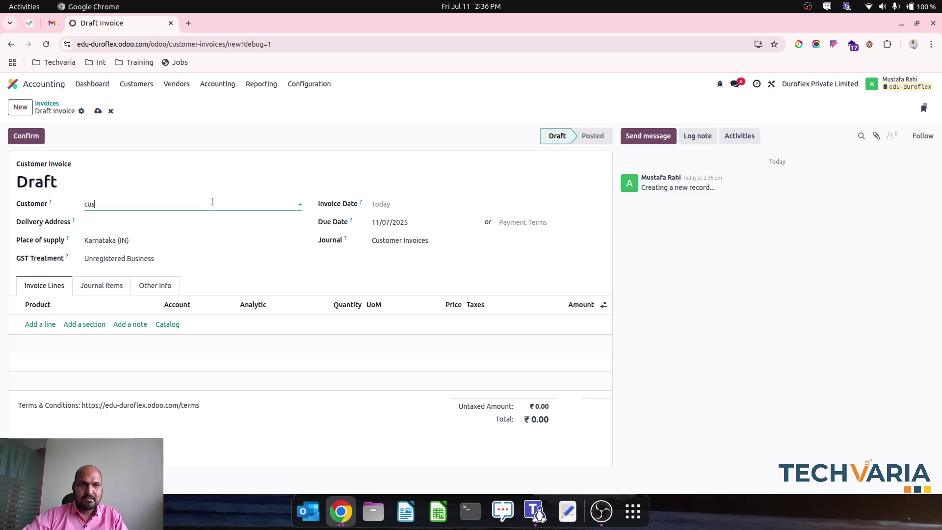
key("Tab")
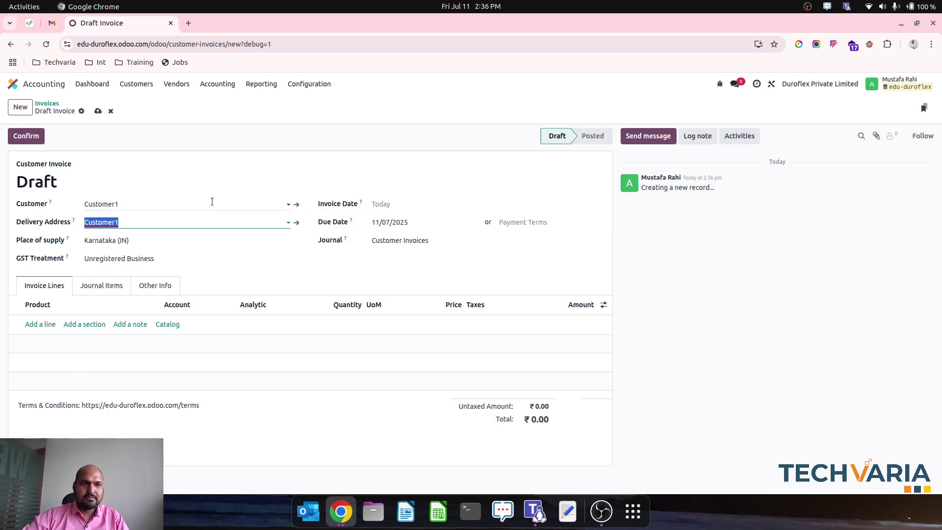
left_click(209, 200)
key("BackSpace")
type("c")
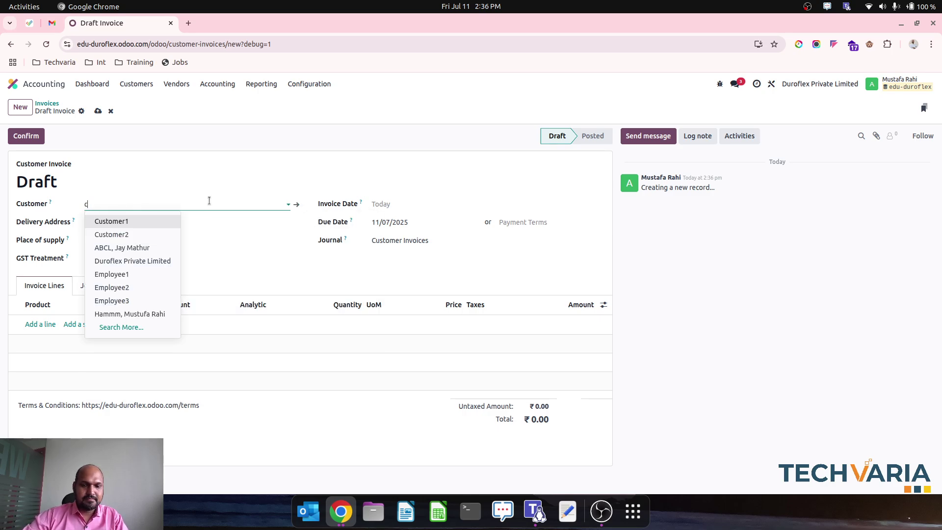
type("us")
key("Down")
key("Tab")
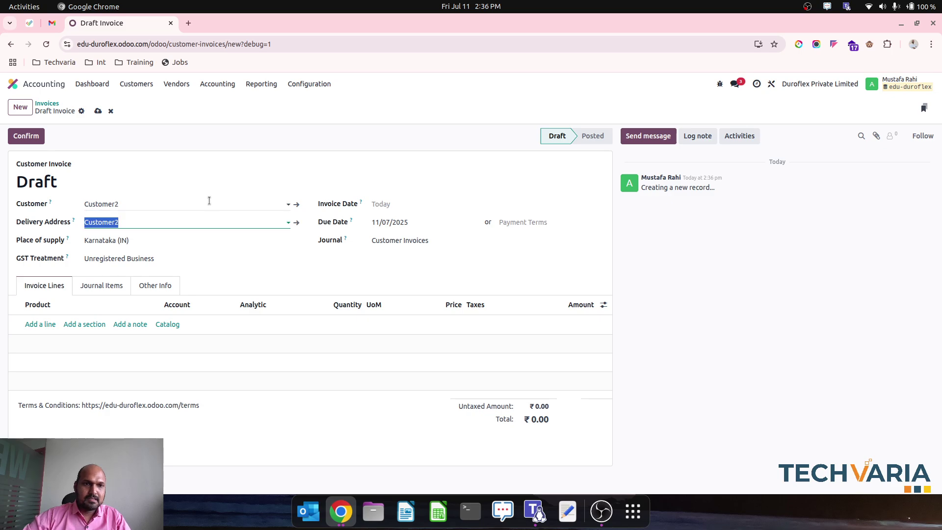
Add an invoice line with quantity 100 and price 100, then save and confirm the invoice
left_click(49, 324)
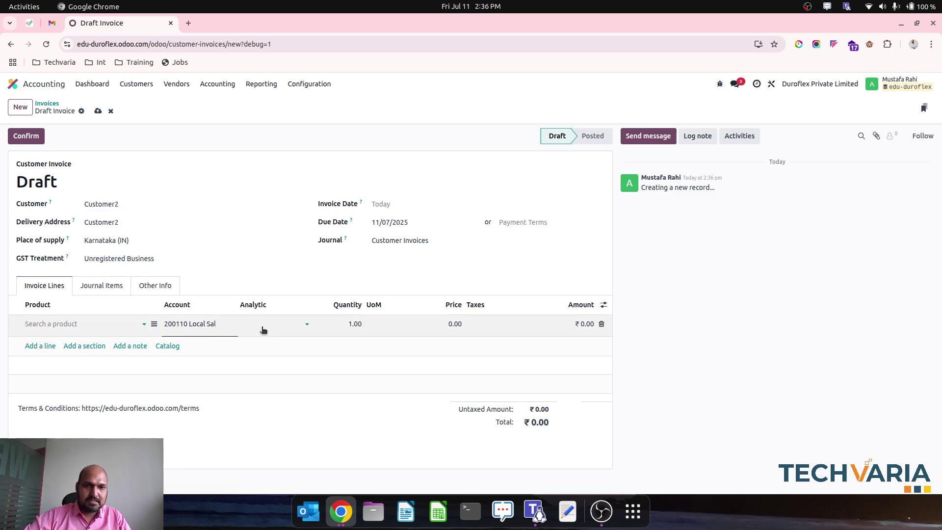
left_click(263, 329)
left_click(340, 327)
type("10")
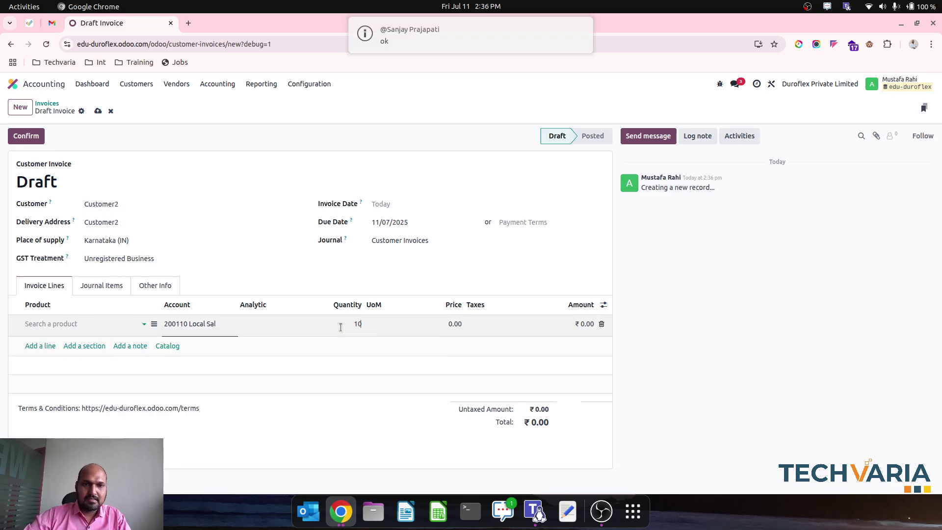
type("0")
key("Tab")
type("100")
key("Tab")
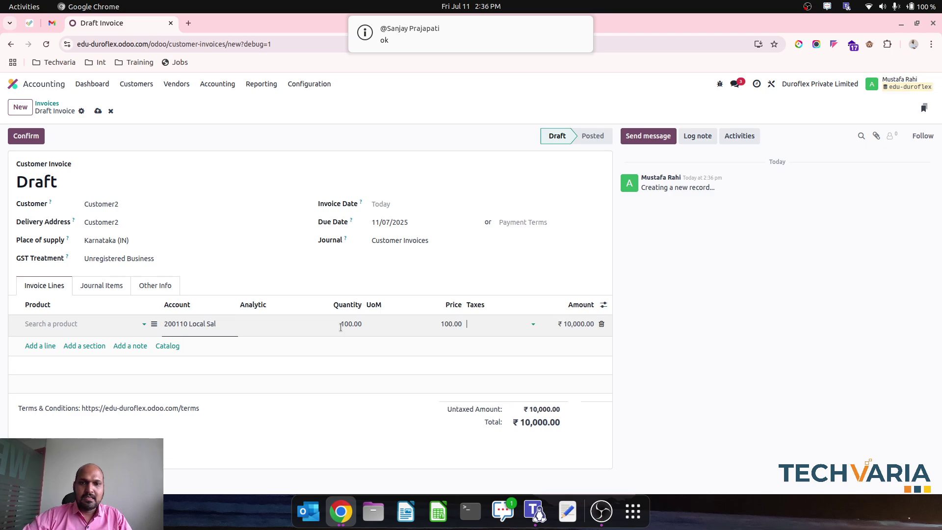
left_click(581, 28)
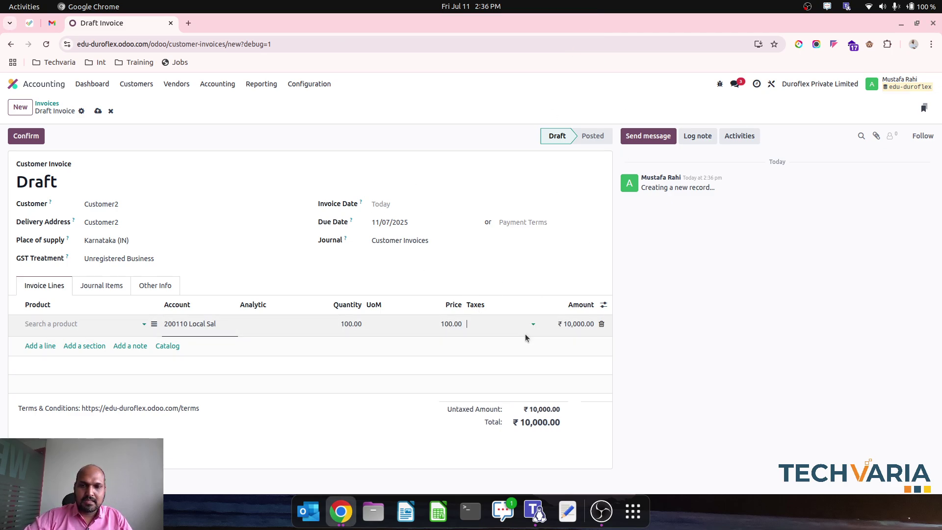
left_click(98, 110)
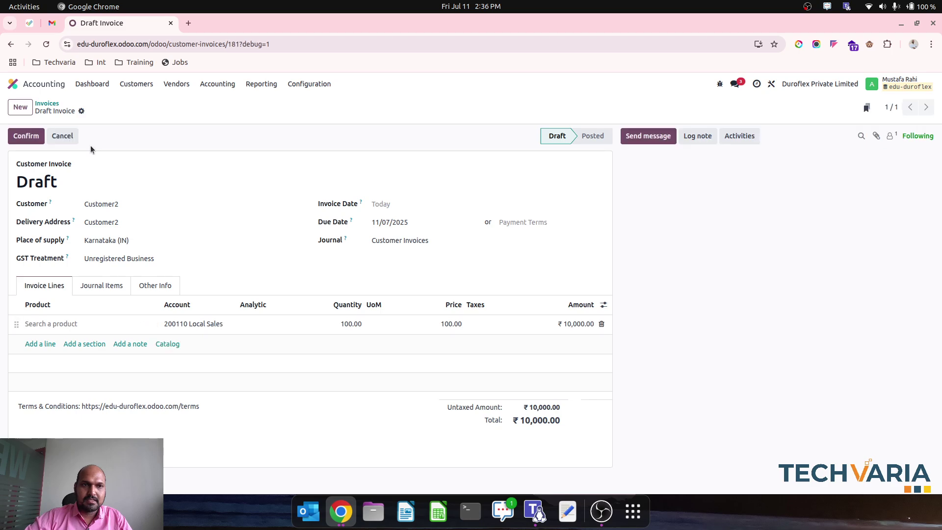
left_click(25, 141)
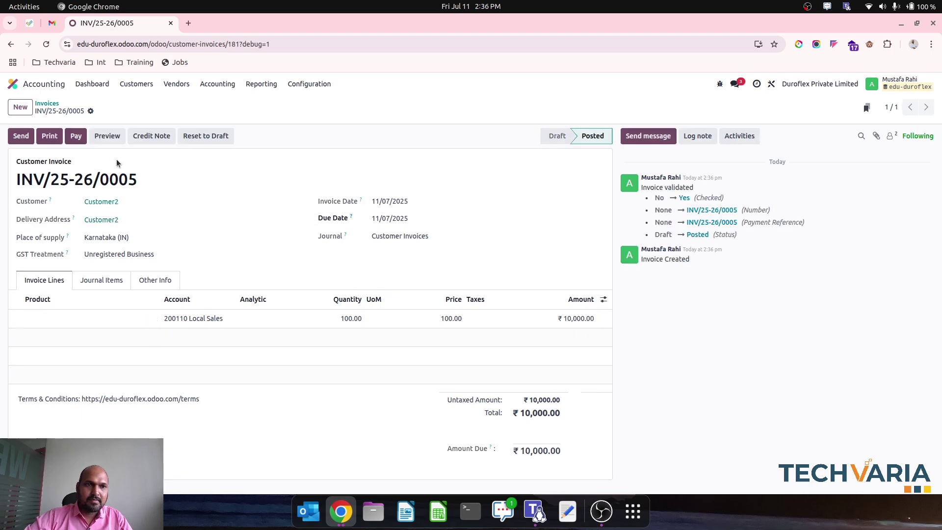
left_click(92, 85)
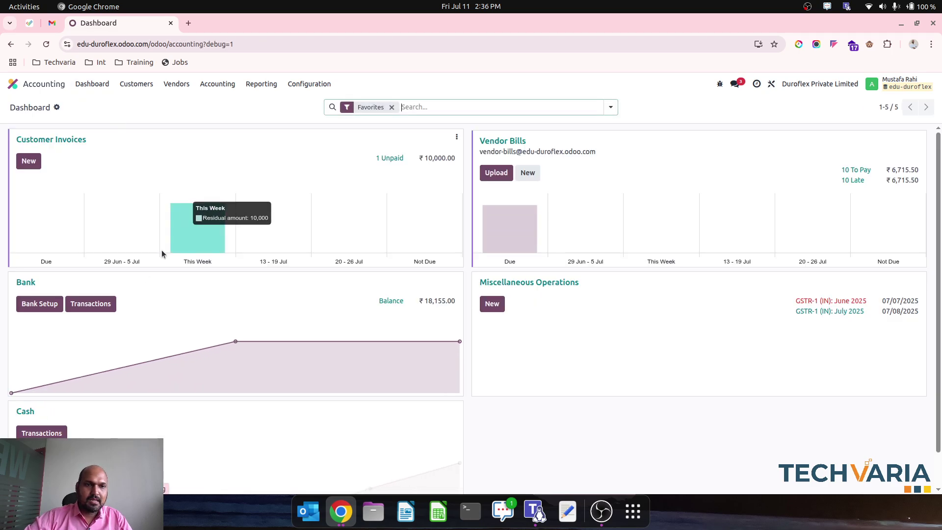
left_click(93, 303)
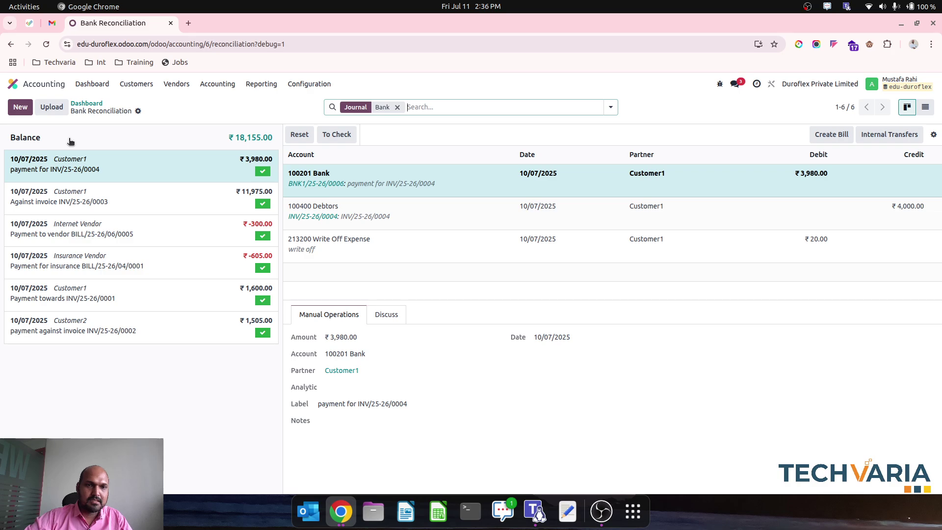
left_click(20, 107)
left_click(119, 162)
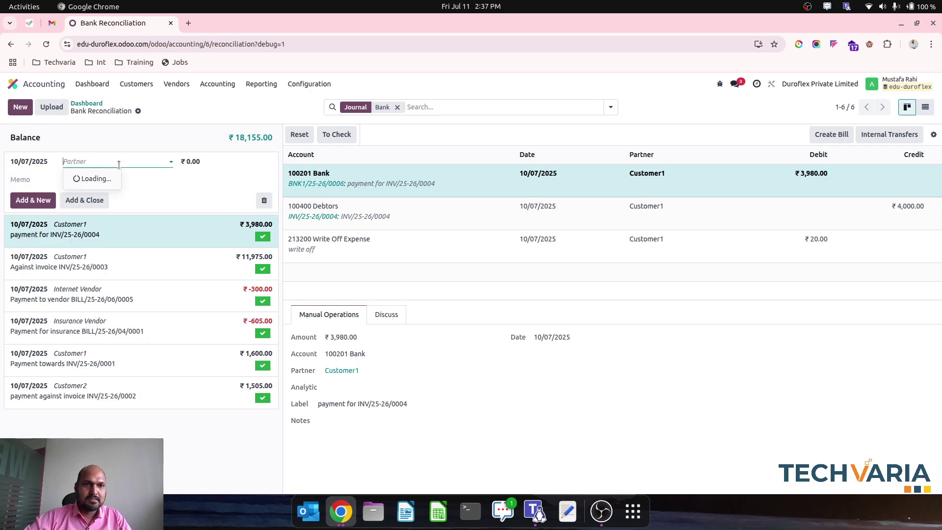
left_click(136, 84)
left_click(139, 103)
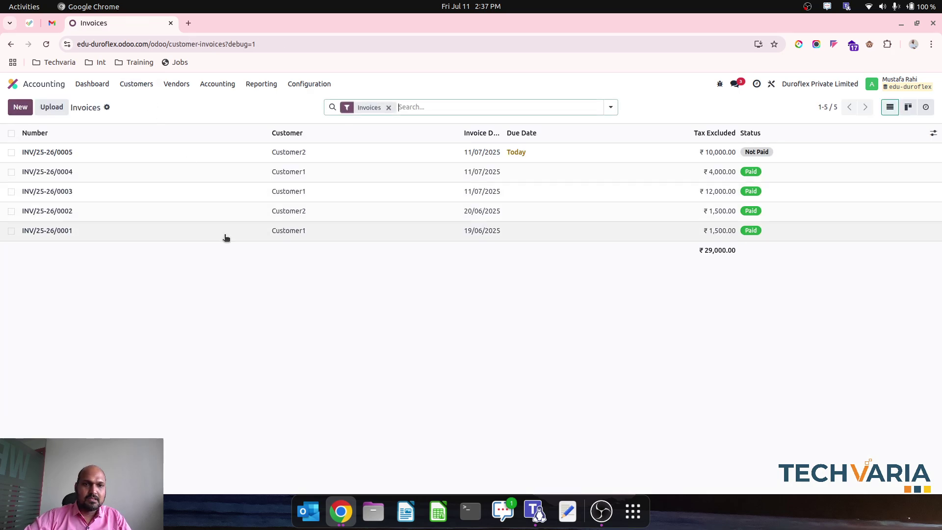
Add a Bank journal transaction for Customer2 with amount 9,990 and memo "payment from customer2", and select it for reconciliation
left_click(98, 86)
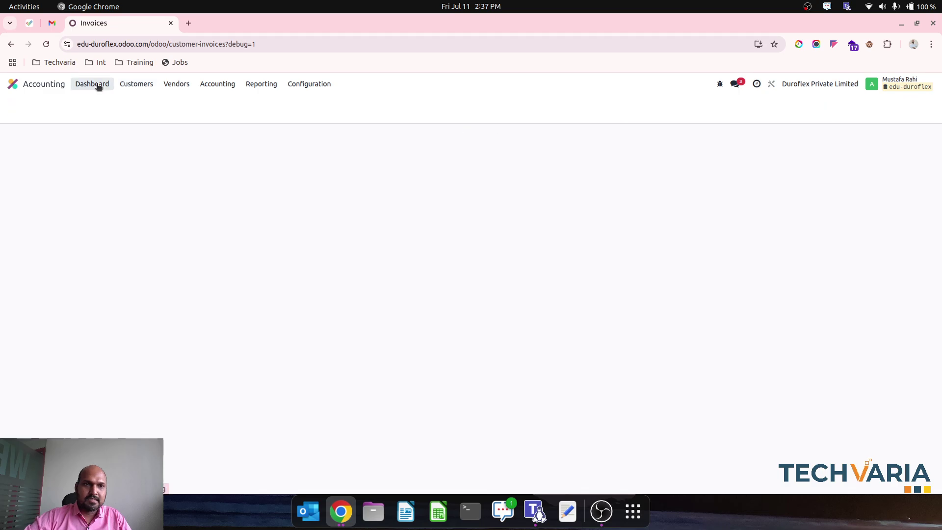
left_click(86, 304)
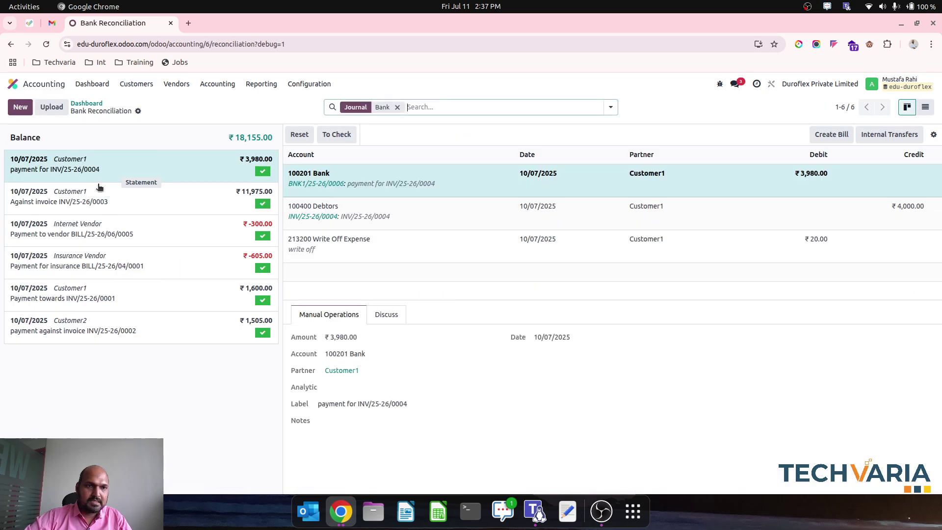
left_click(23, 109)
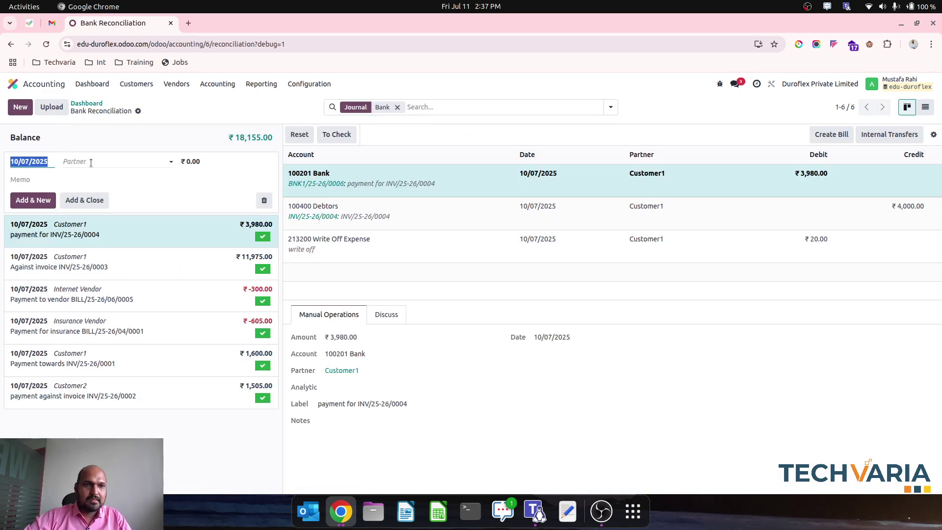
left_click(91, 163)
type("cus")
key("Down")
key("Tab")
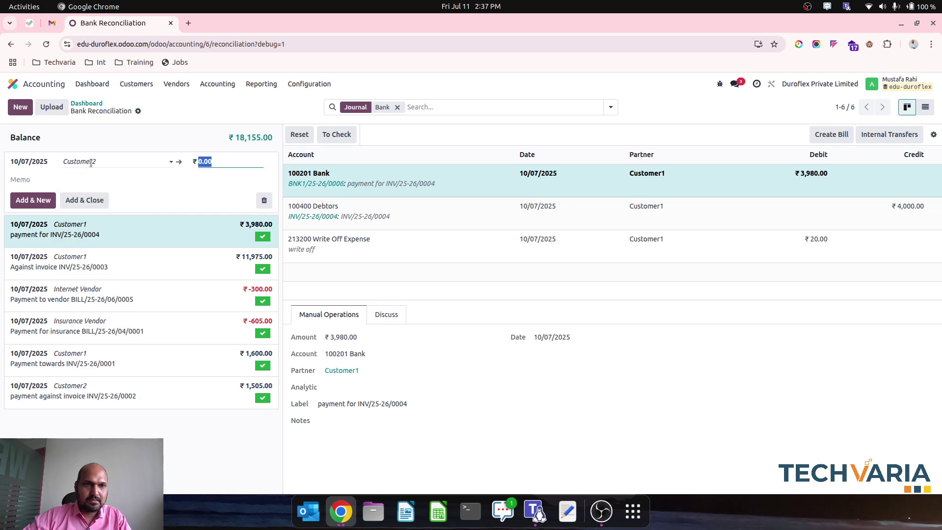
type("9990")
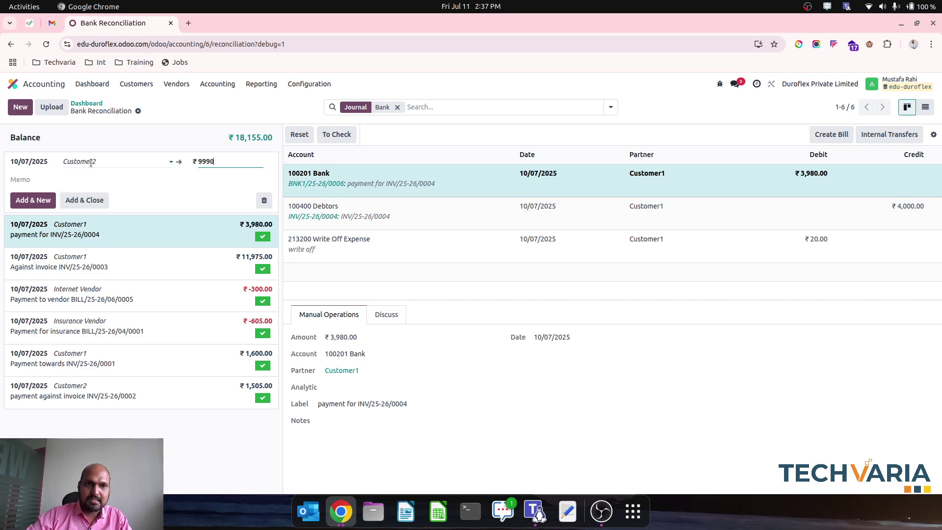
key("Tab")
type("pa")
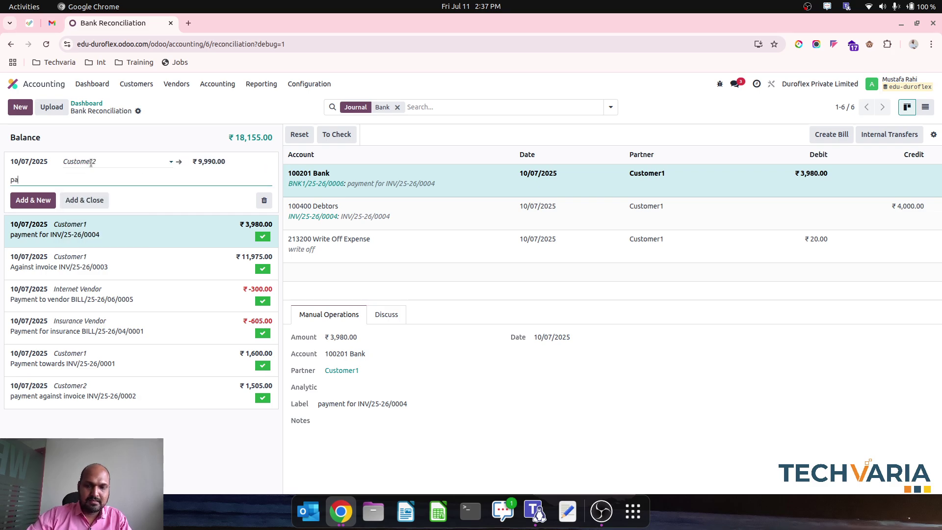
type("yment from customer2")
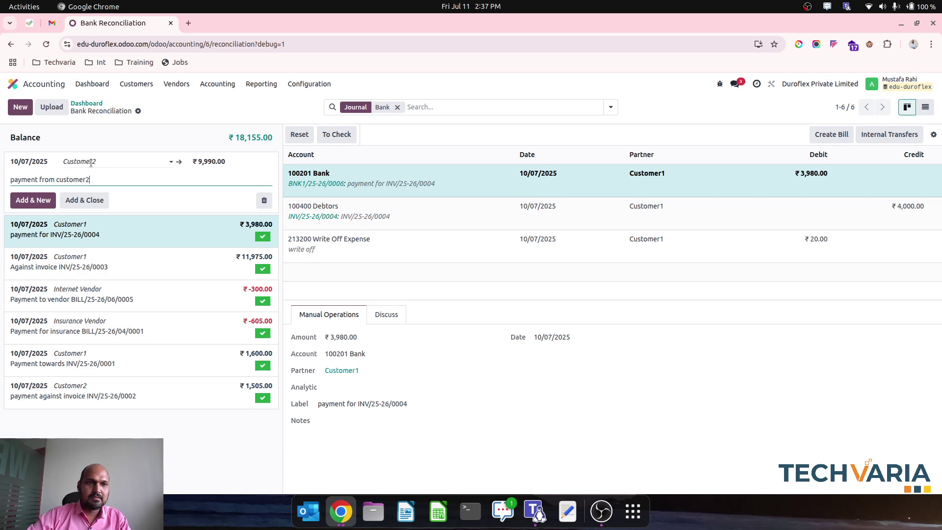
left_click(101, 200)
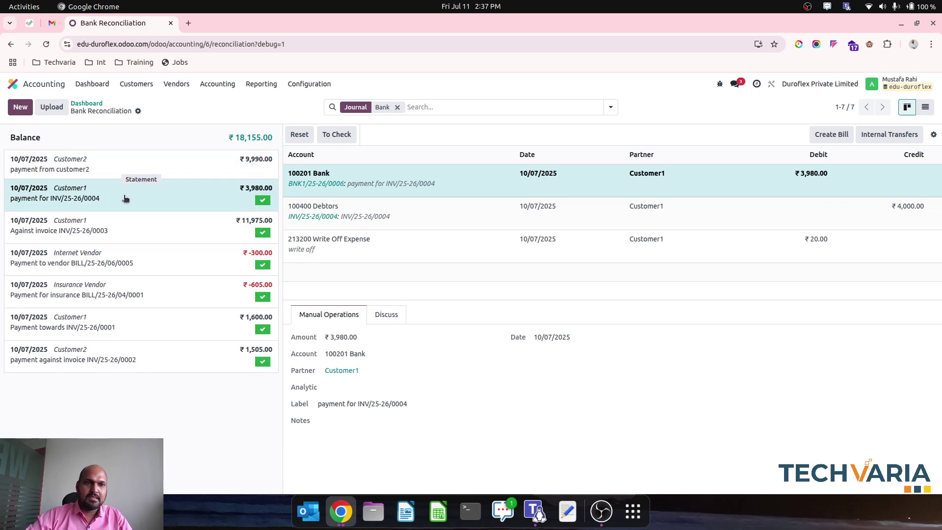
left_click(121, 166)
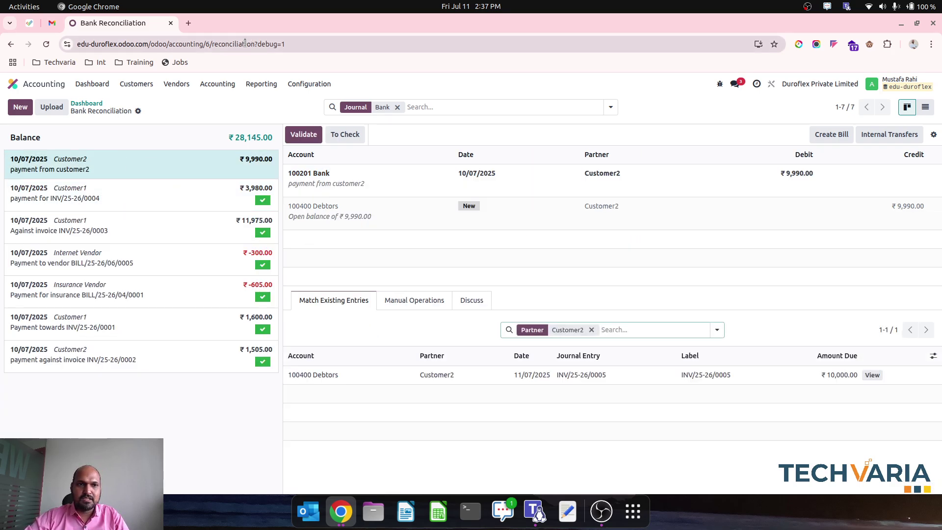
Enable Reference matching in the "Invoices/Bills Partial Match if Underpaid" reconciliation model, save it and run it manually
left_click(302, 89)
left_click(338, 200)
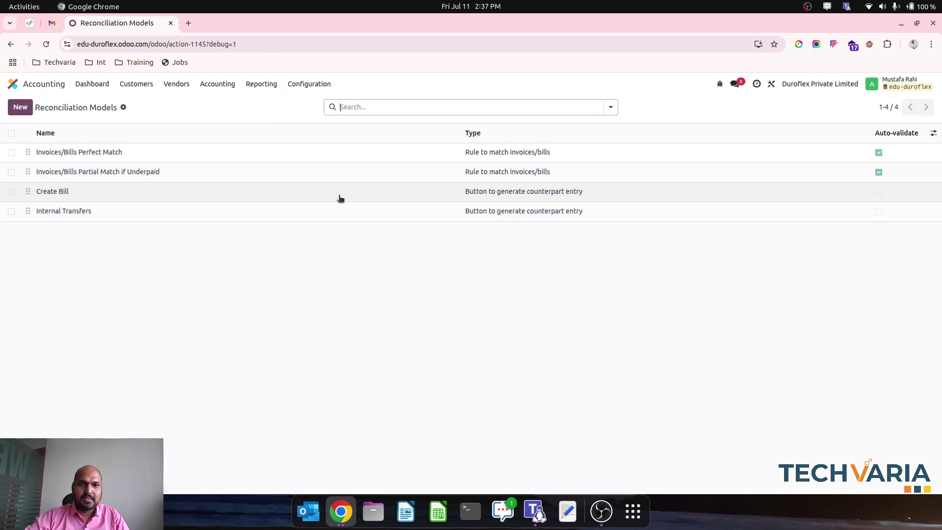
left_click(388, 171)
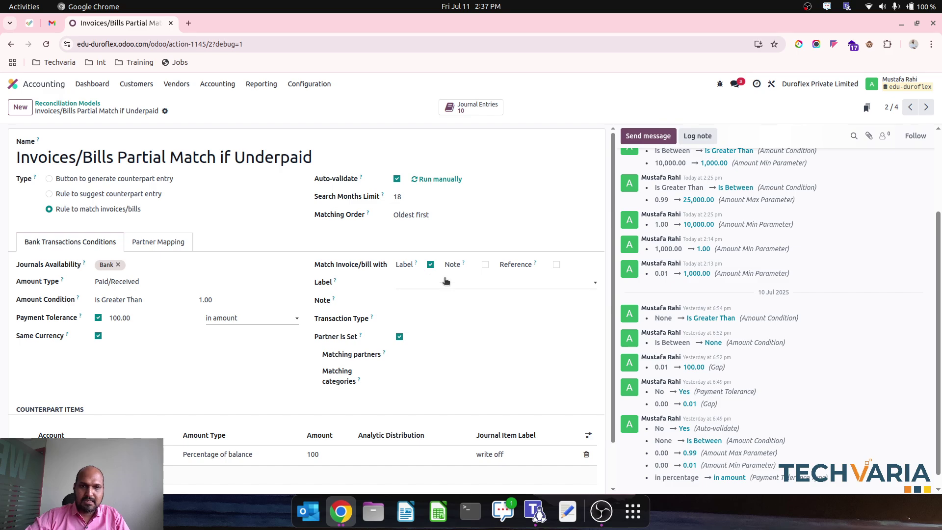
left_click(557, 264)
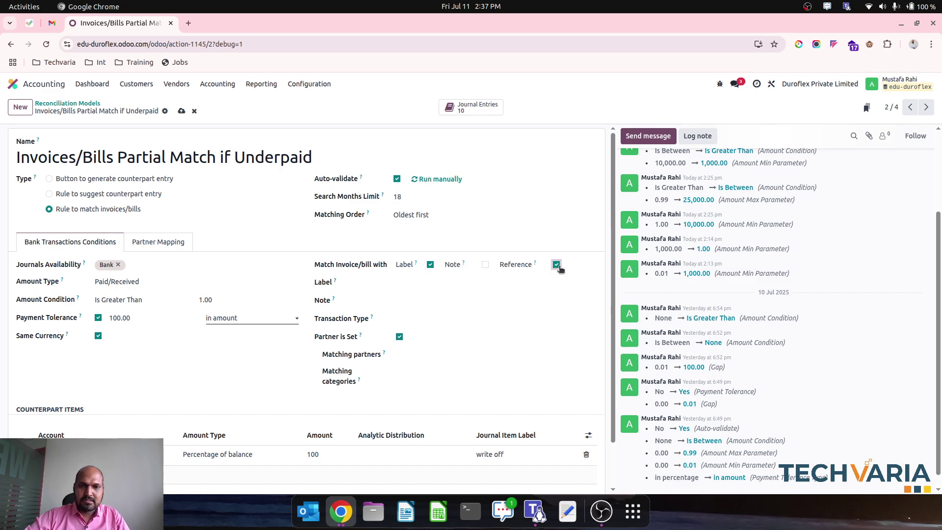
left_click(182, 111)
left_click(441, 179)
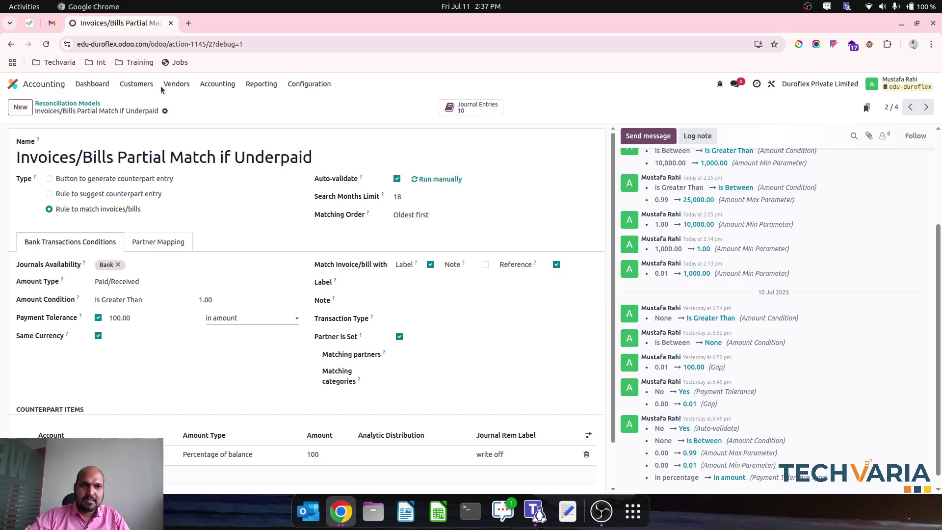
Open the Bank journal's unreconciled payment, change its label to "payment from customer2 INV/25-26/0005" and show its existing-entry matches
left_click(93, 84)
left_click(145, 306)
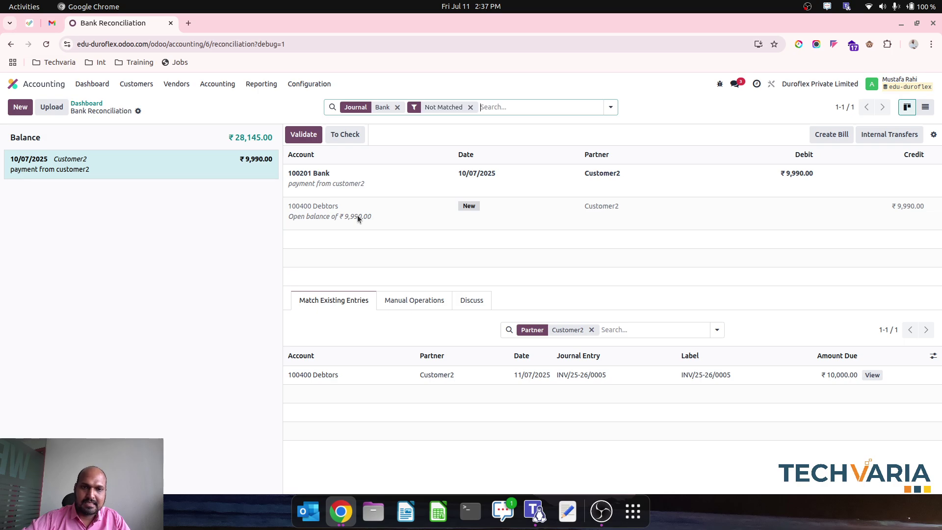
left_click(319, 179)
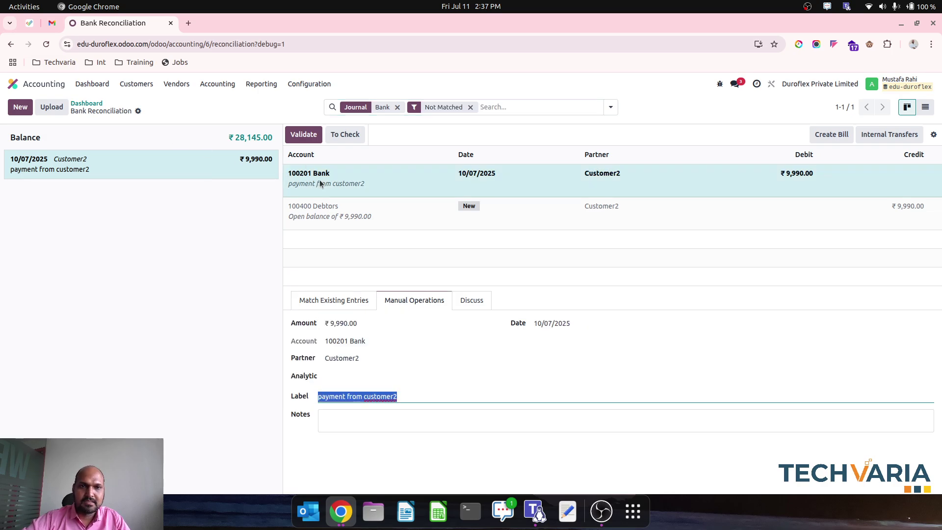
left_click(426, 396)
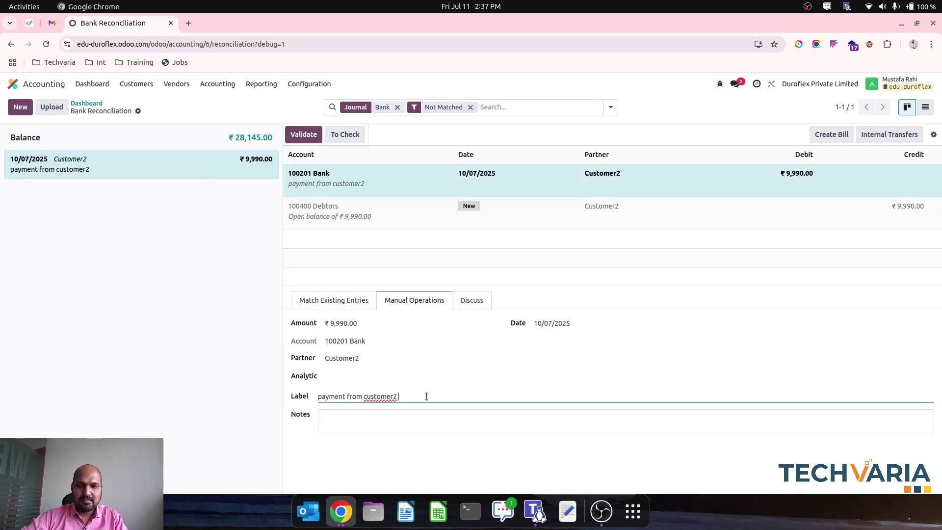
type("INV/25-26/0004")
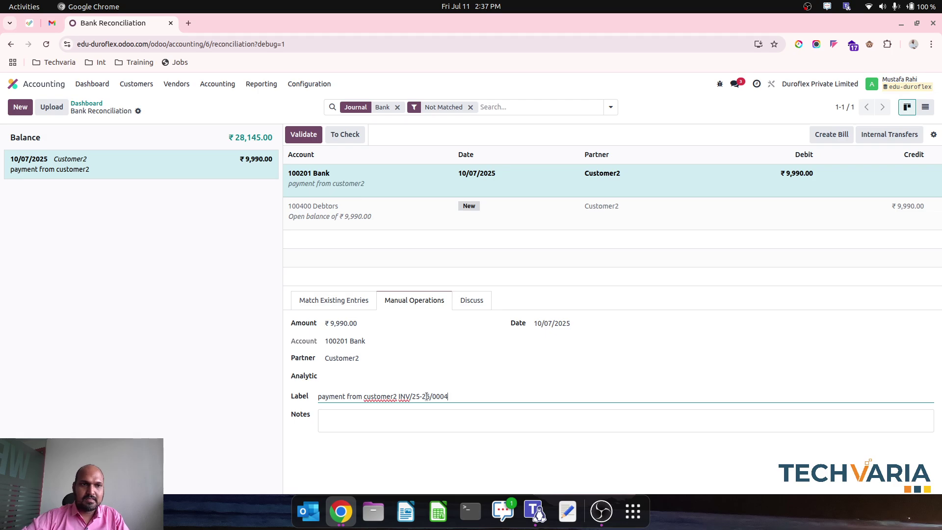
left_click(267, 113)
left_click(332, 318)
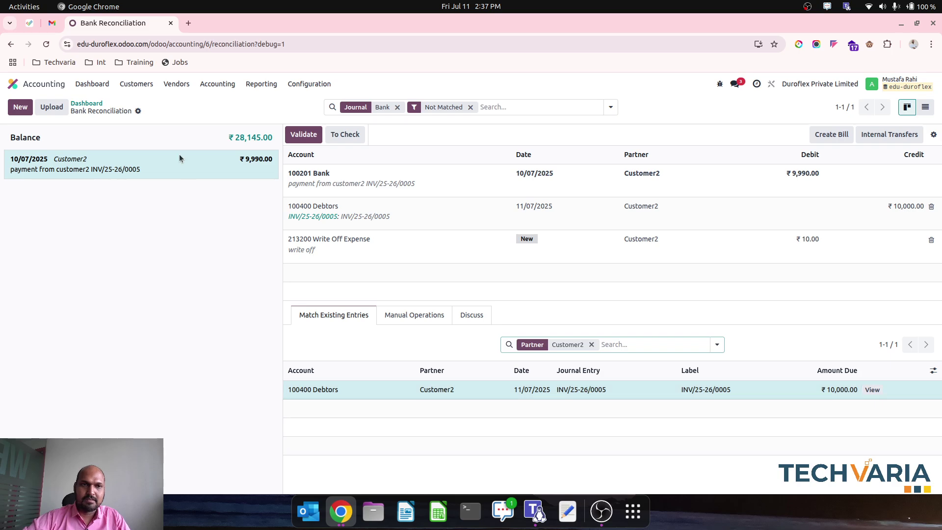
Reopen the Bank journal's items to reconcile from the dashboard and check the proposed match for the Customer2 payment
left_click(309, 84)
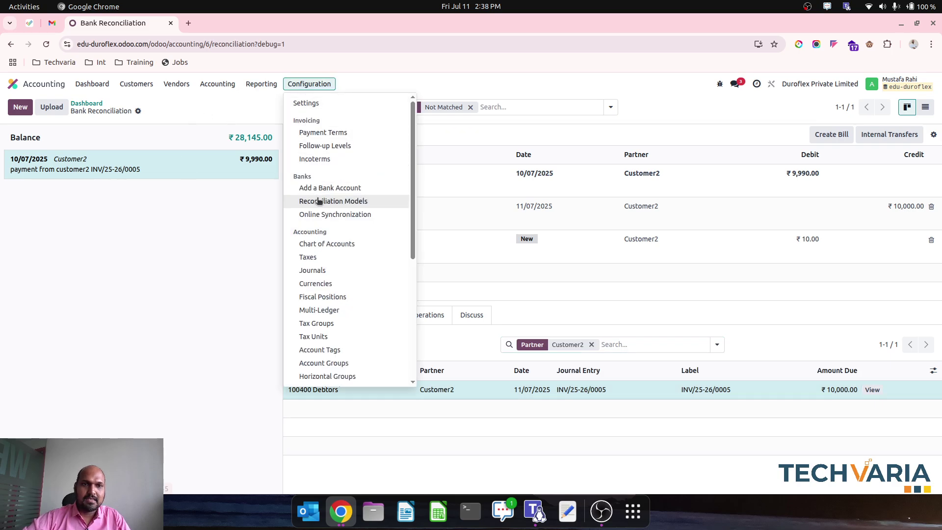
left_click(86, 103)
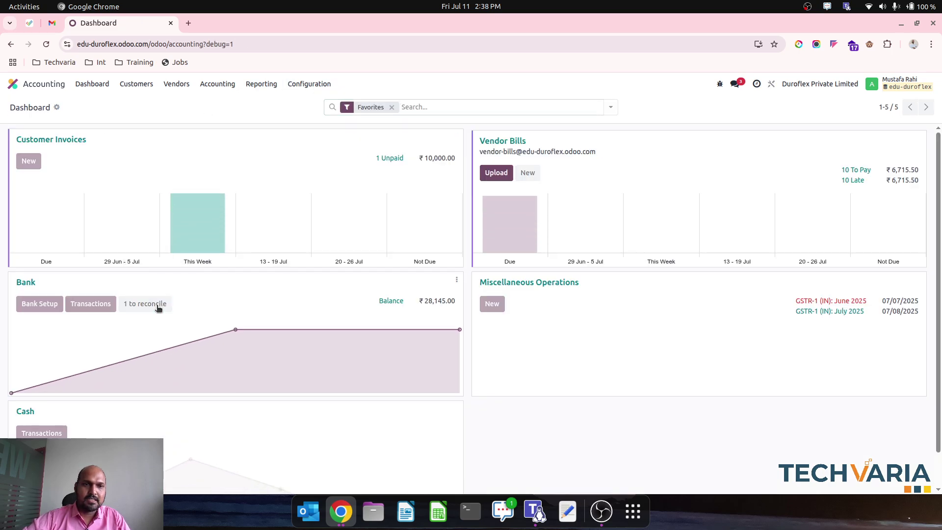
left_click(157, 304)
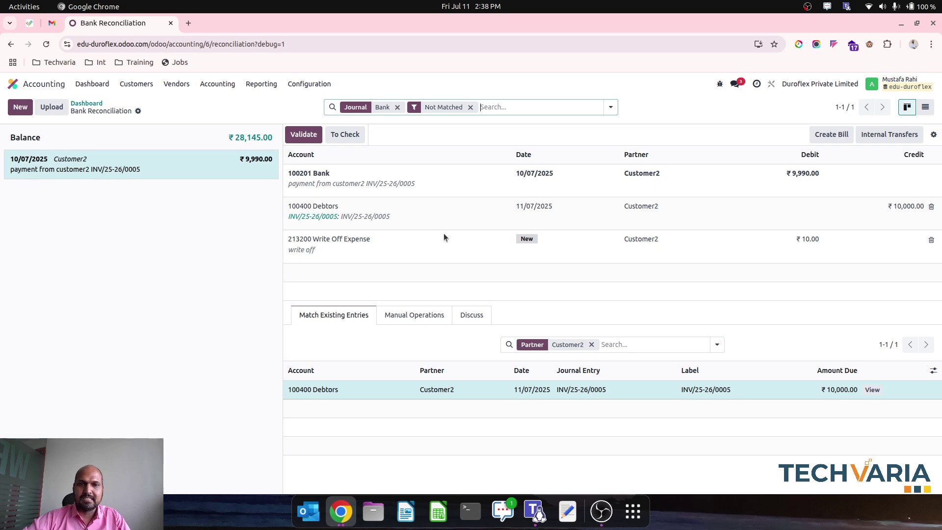
Run the "Invoices/Bills Partial Match if Underpaid" model manually again and open the Bank journal's transactions
left_click(84, 104)
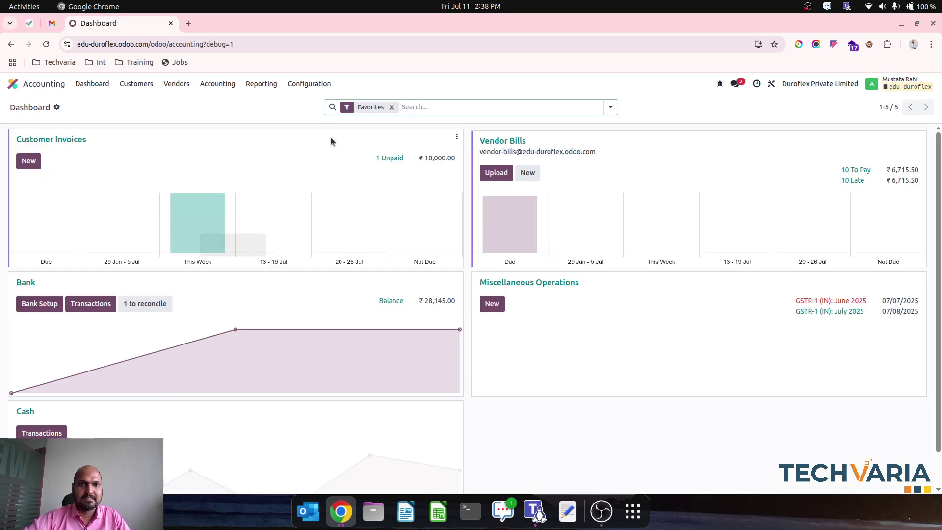
left_click(310, 84)
left_click(317, 187)
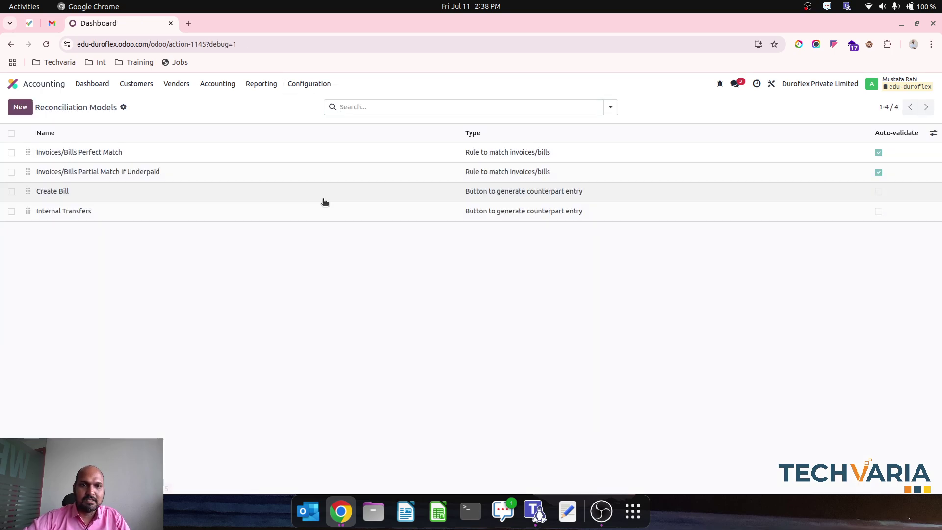
left_click(379, 172)
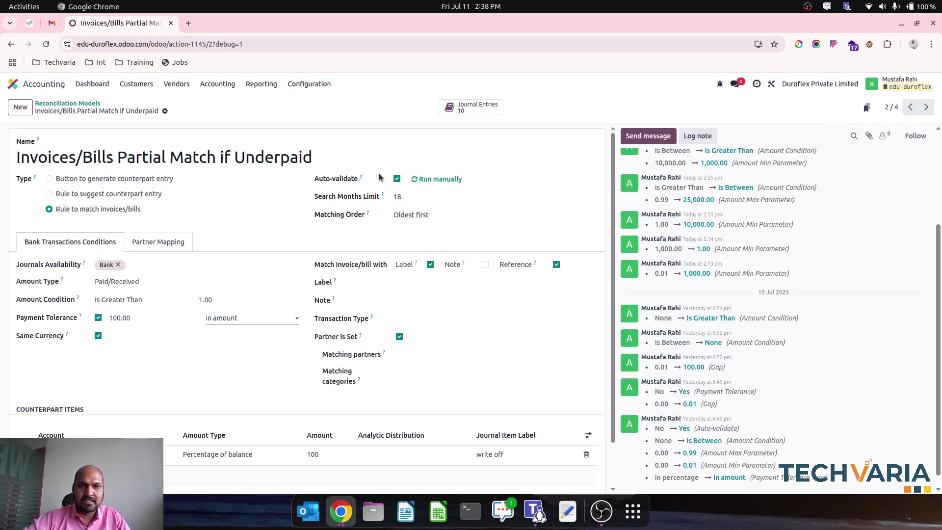
left_click(93, 84)
left_click(90, 304)
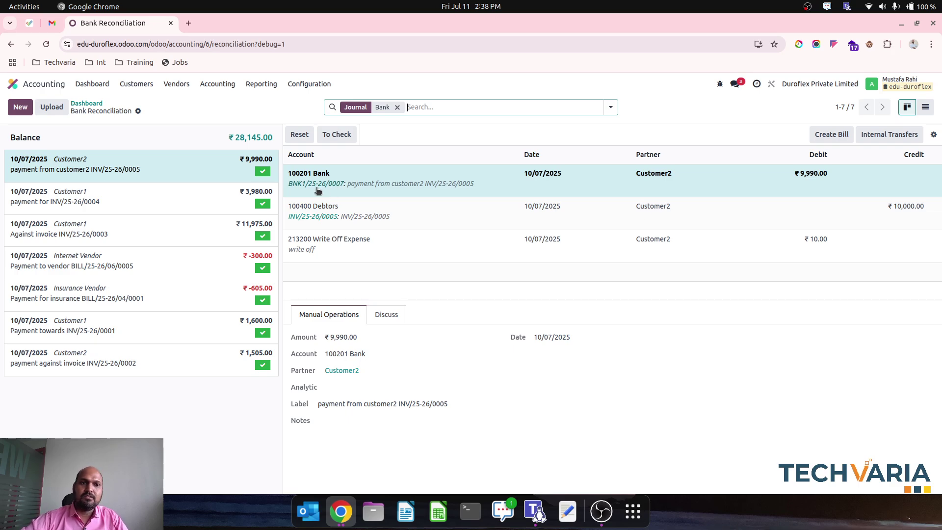
Reopen the "Invoices/Bills Partial Match if Underpaid" reconciliation model to review its matching conditions
left_click(310, 84)
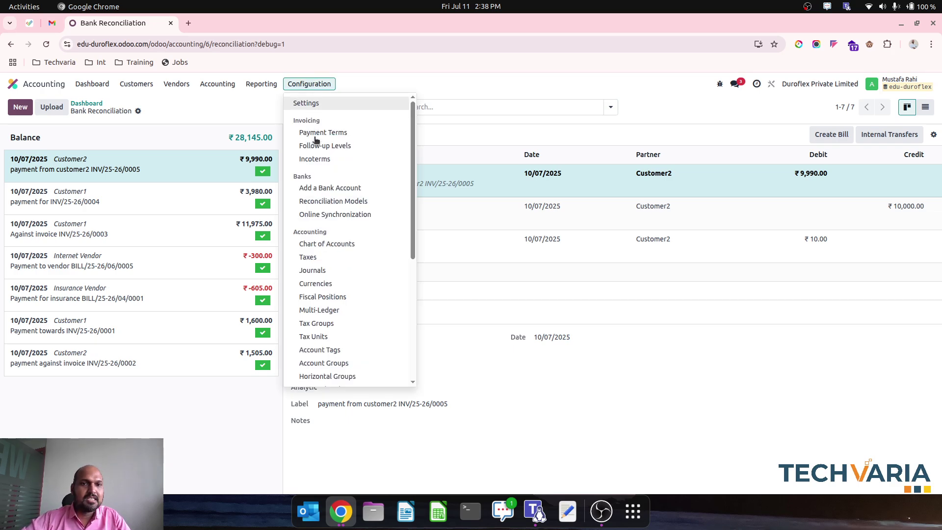
left_click(339, 200)
left_click(280, 173)
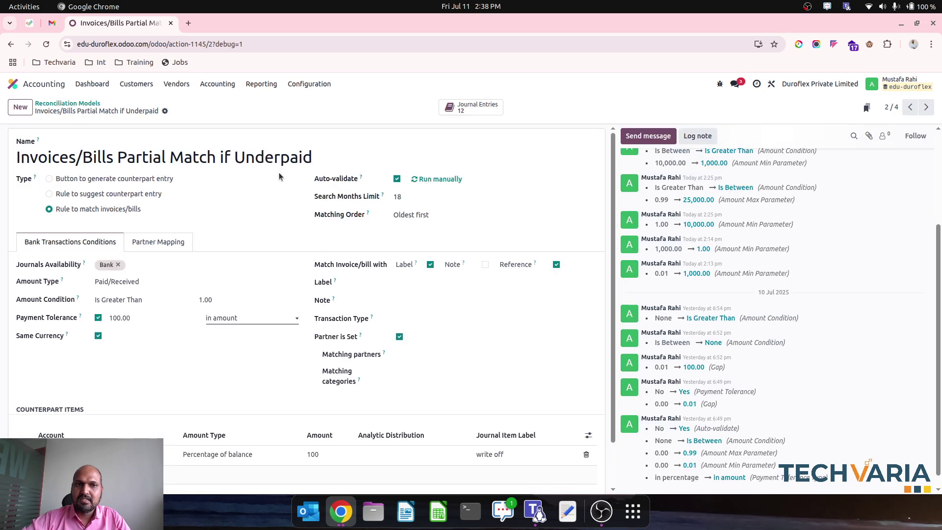